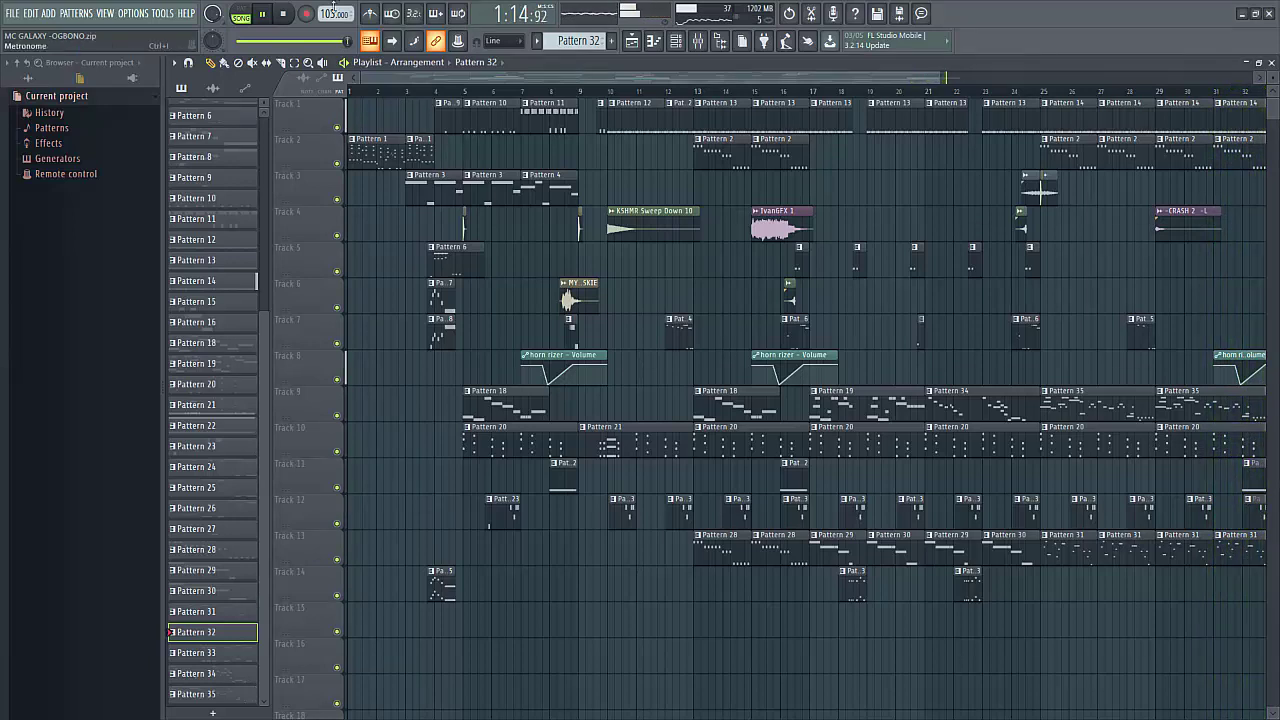
Step: Stop the song playback and inspect the Xpand!2_x64 and horn rizer instruments from the channel rack
left_click(285, 15)
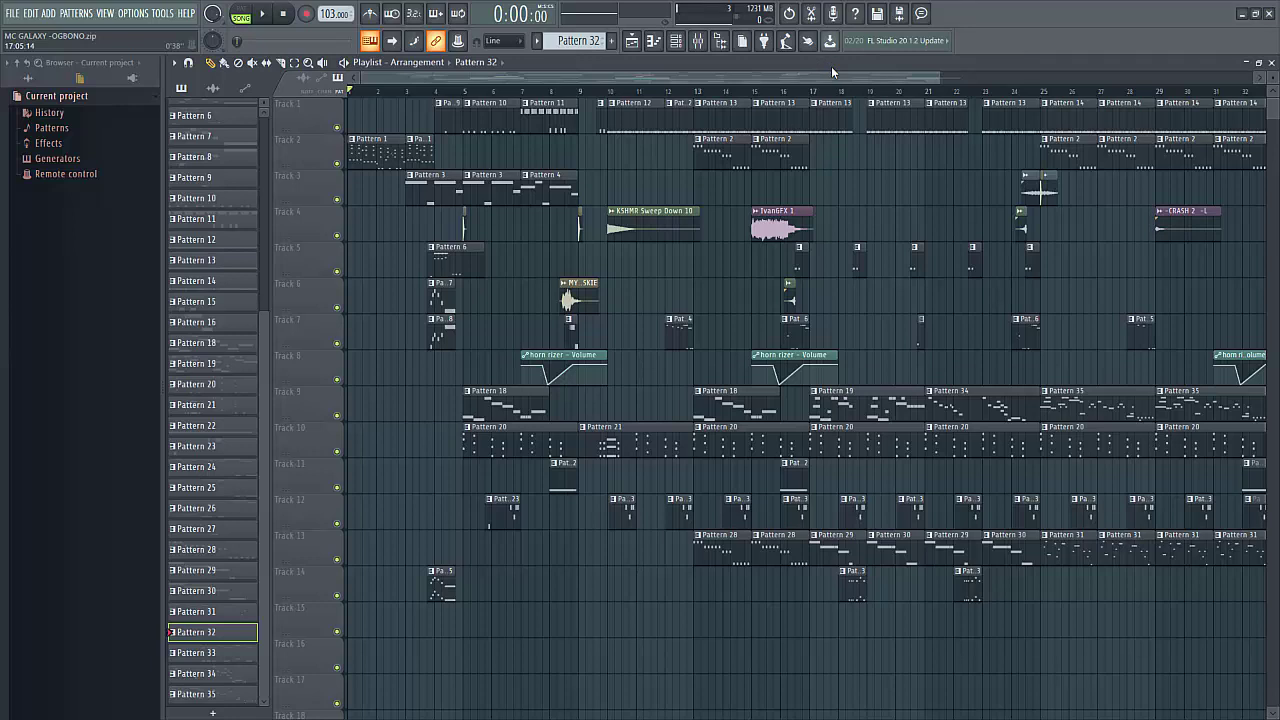
left_click(678, 43)
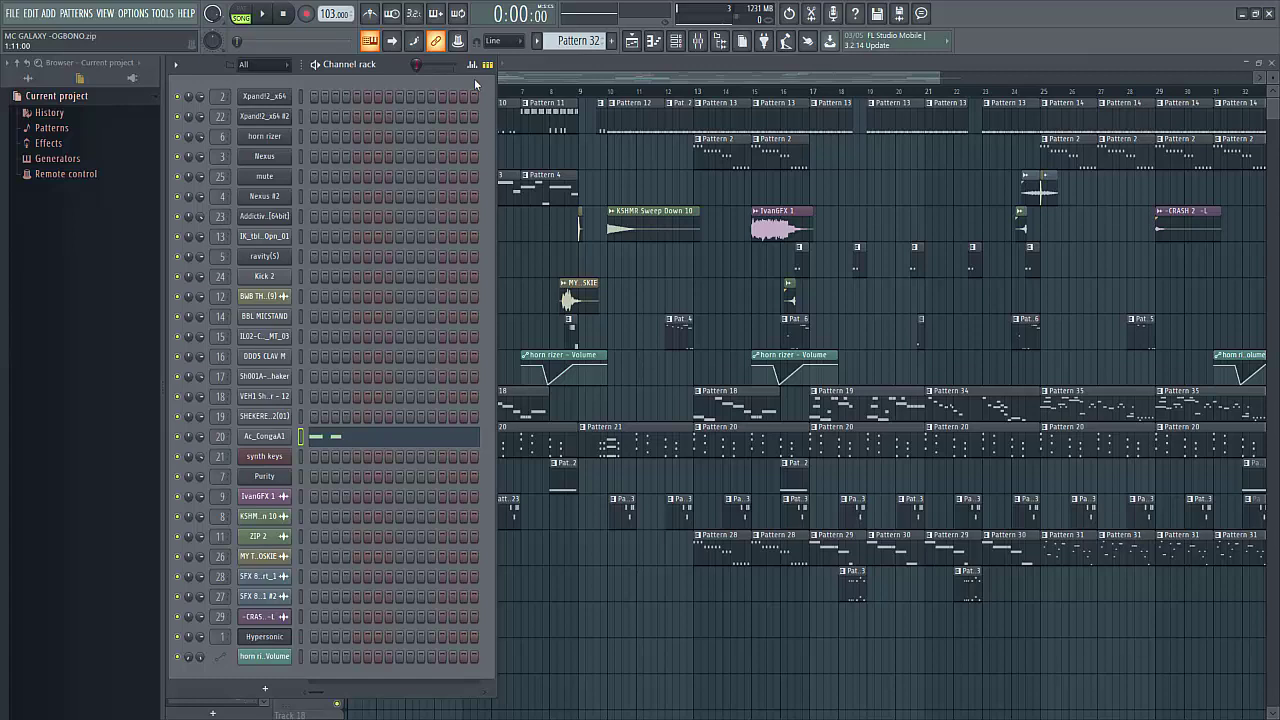
left_click(262, 98)
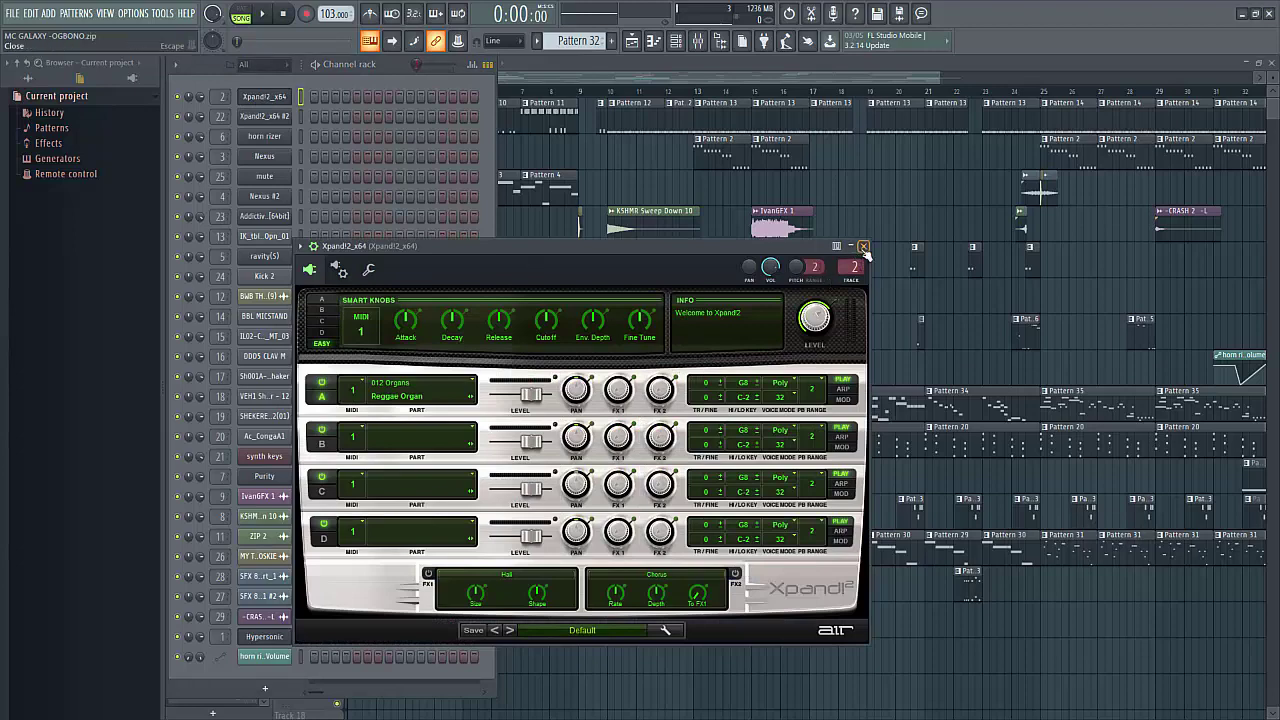
left_click(864, 247)
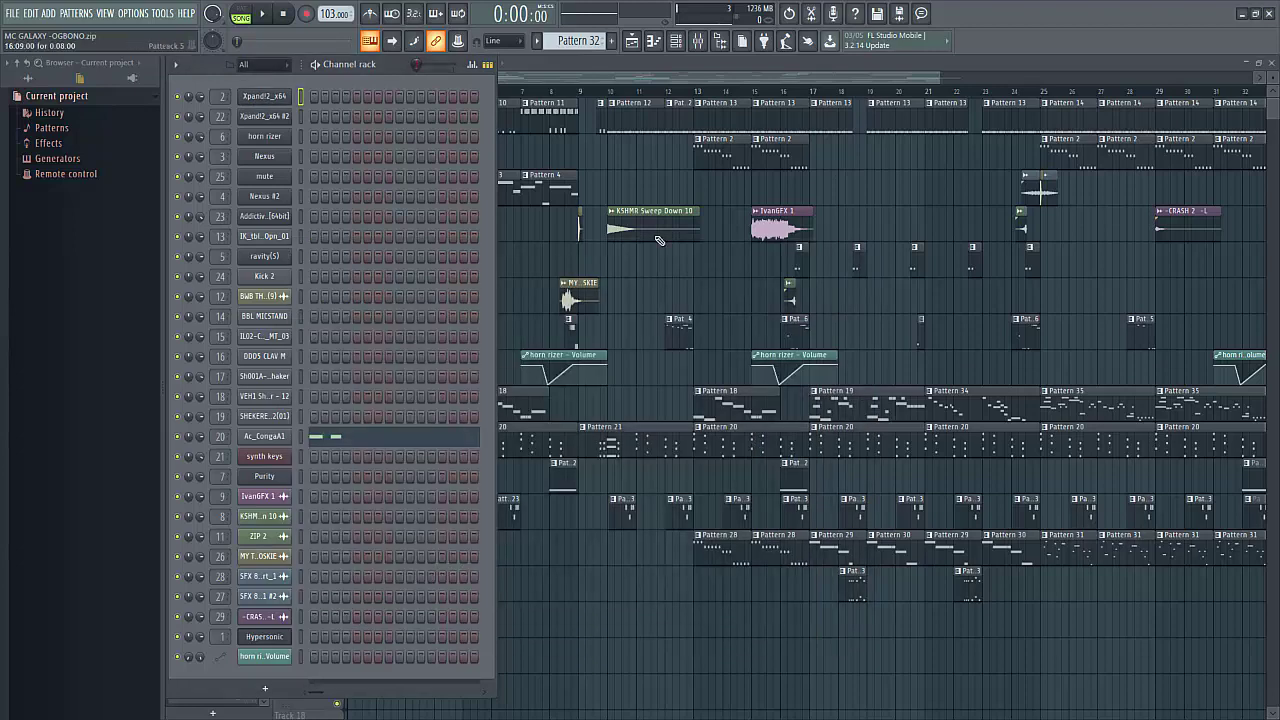
left_click(279, 139)
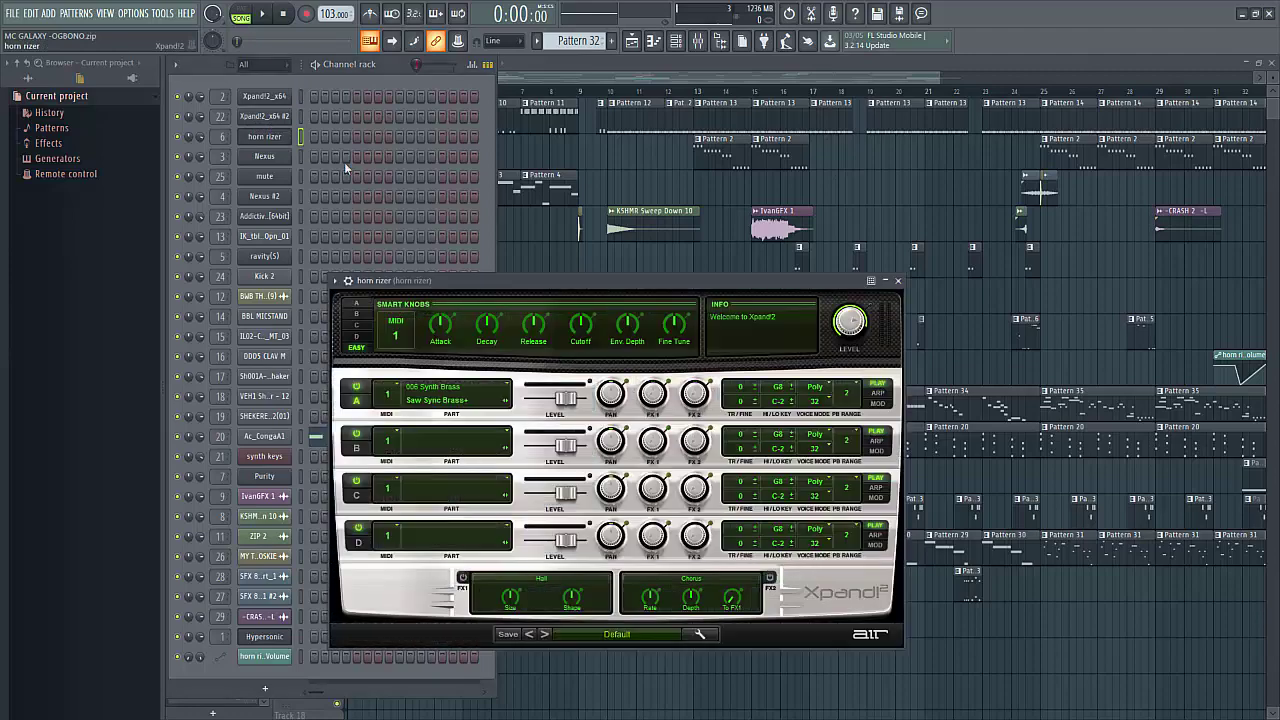
left_click(898, 283)
Step: Inspect the mute channel's Nexus preset and the Addictive Drums 2 preset browser, closing each plugin window
left_click(266, 177)
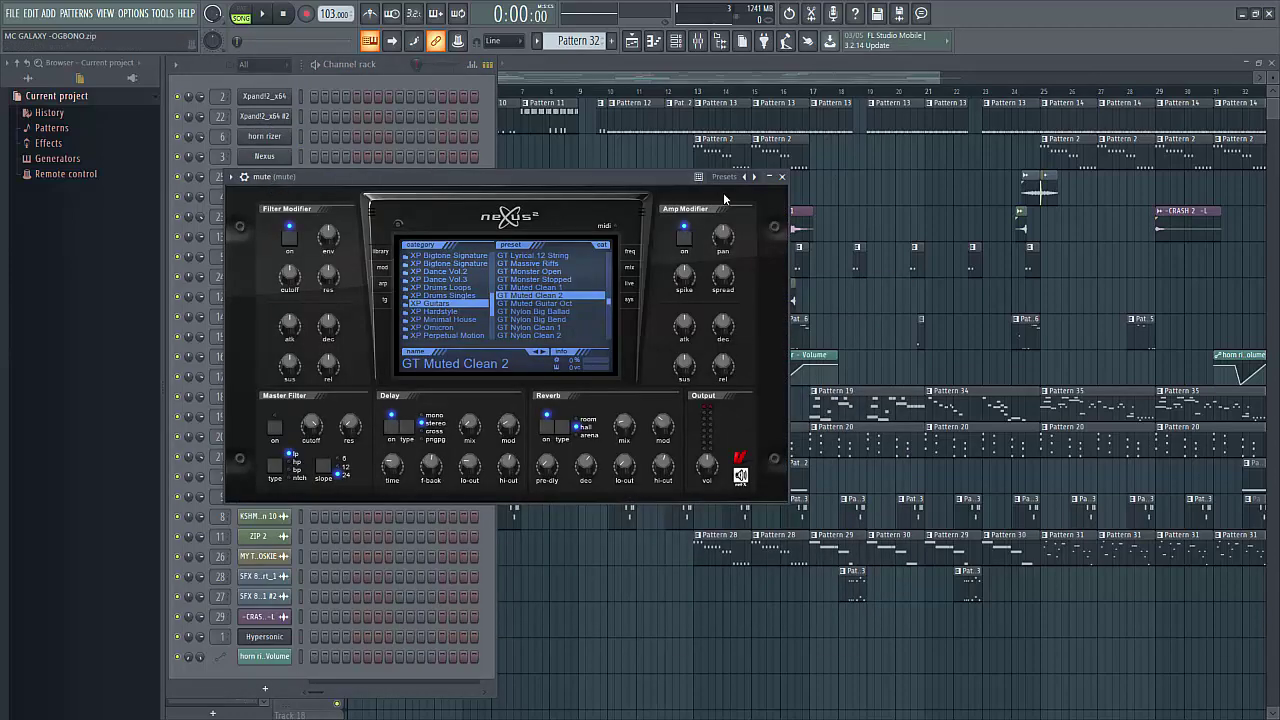
left_click(782, 176)
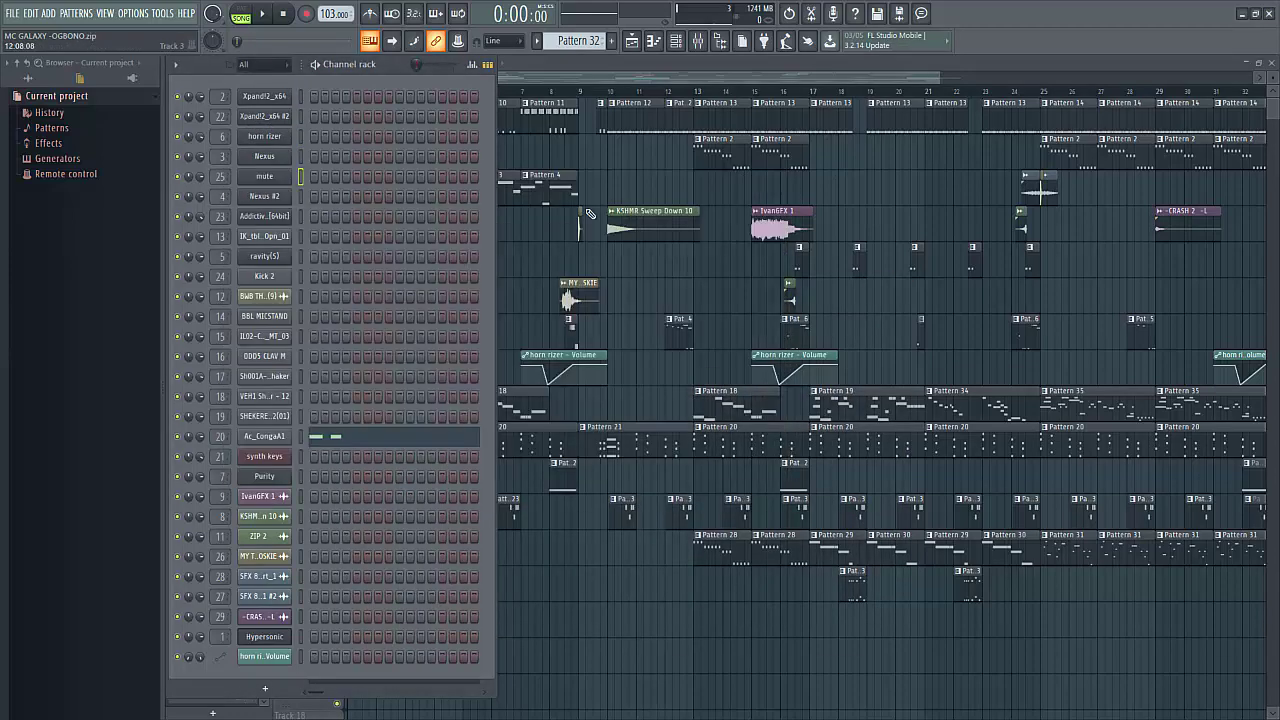
left_click(265, 216)
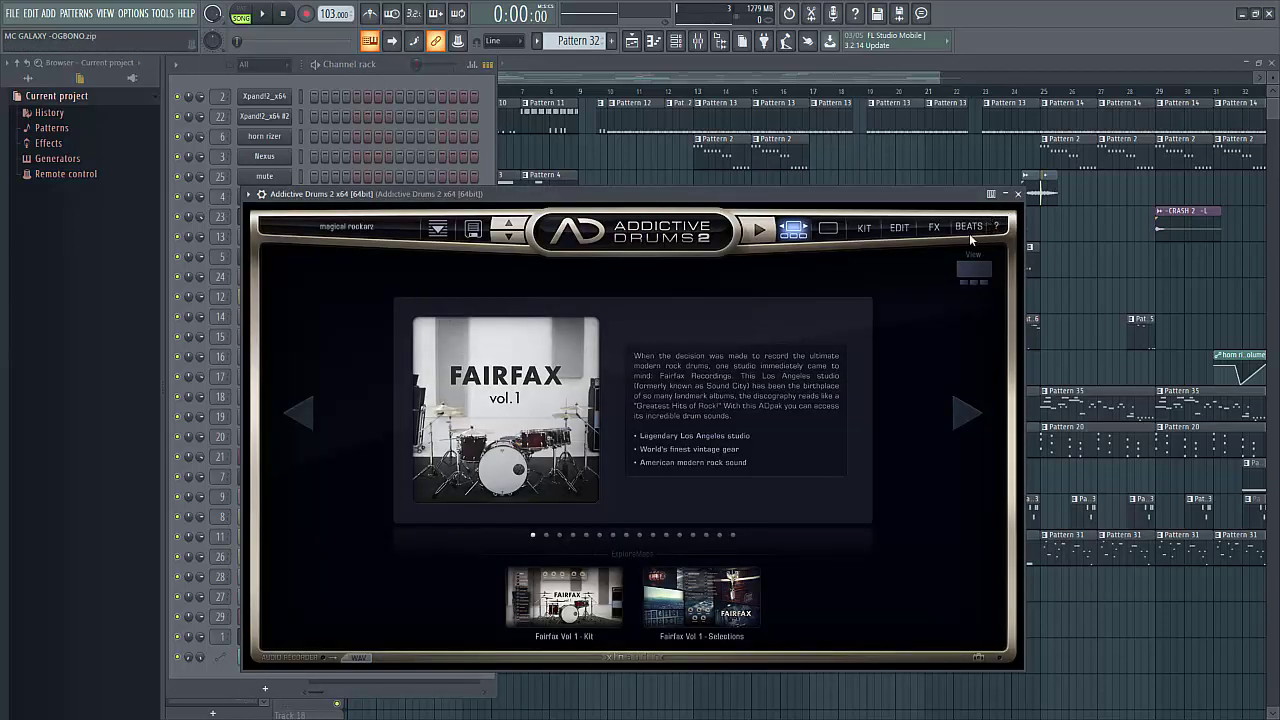
left_click(439, 230)
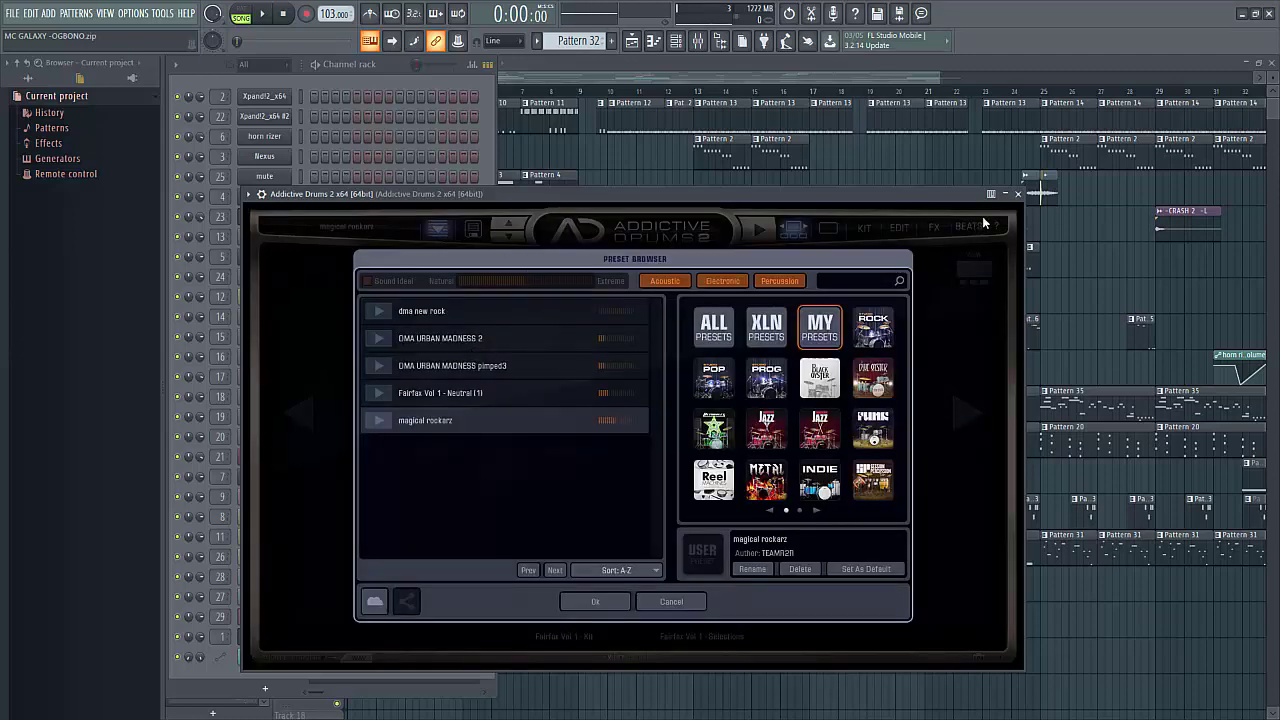
left_click(1018, 193)
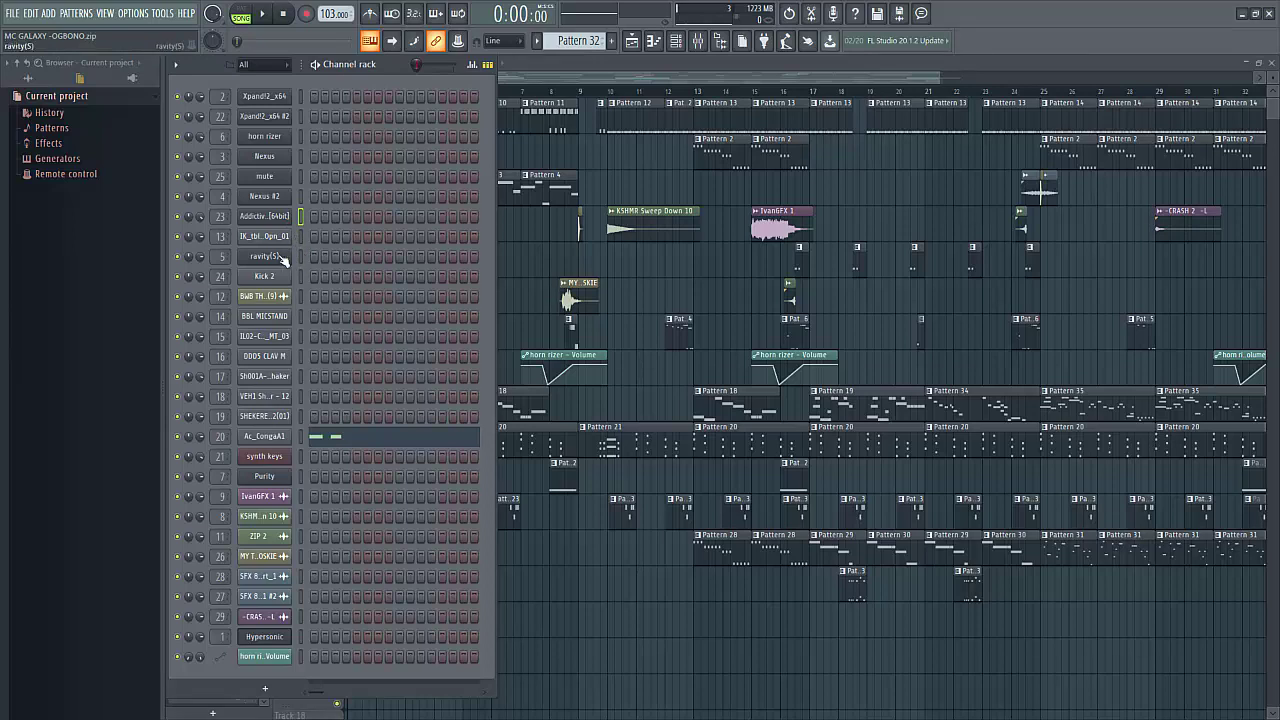
Step: Inspect the ravity(S), synth keys and Hypersonic instruments, closing each plugin window
left_click(285, 257)
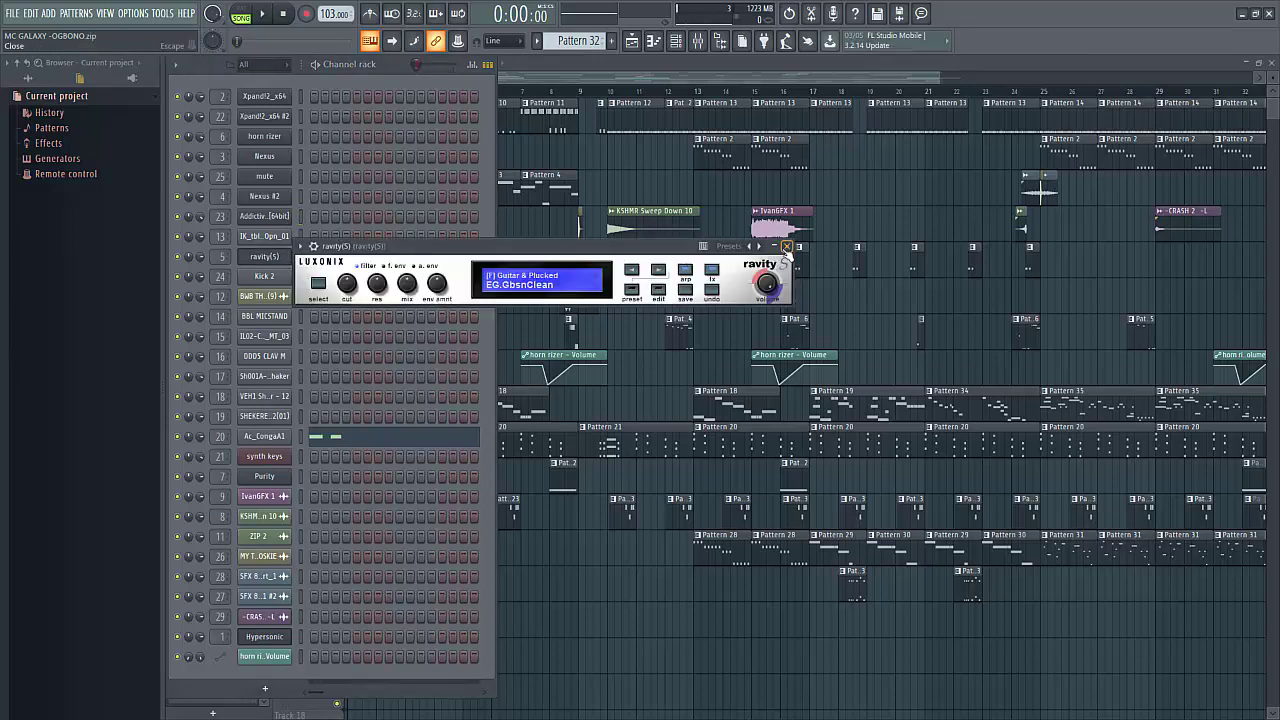
left_click(786, 246)
left_click(264, 456)
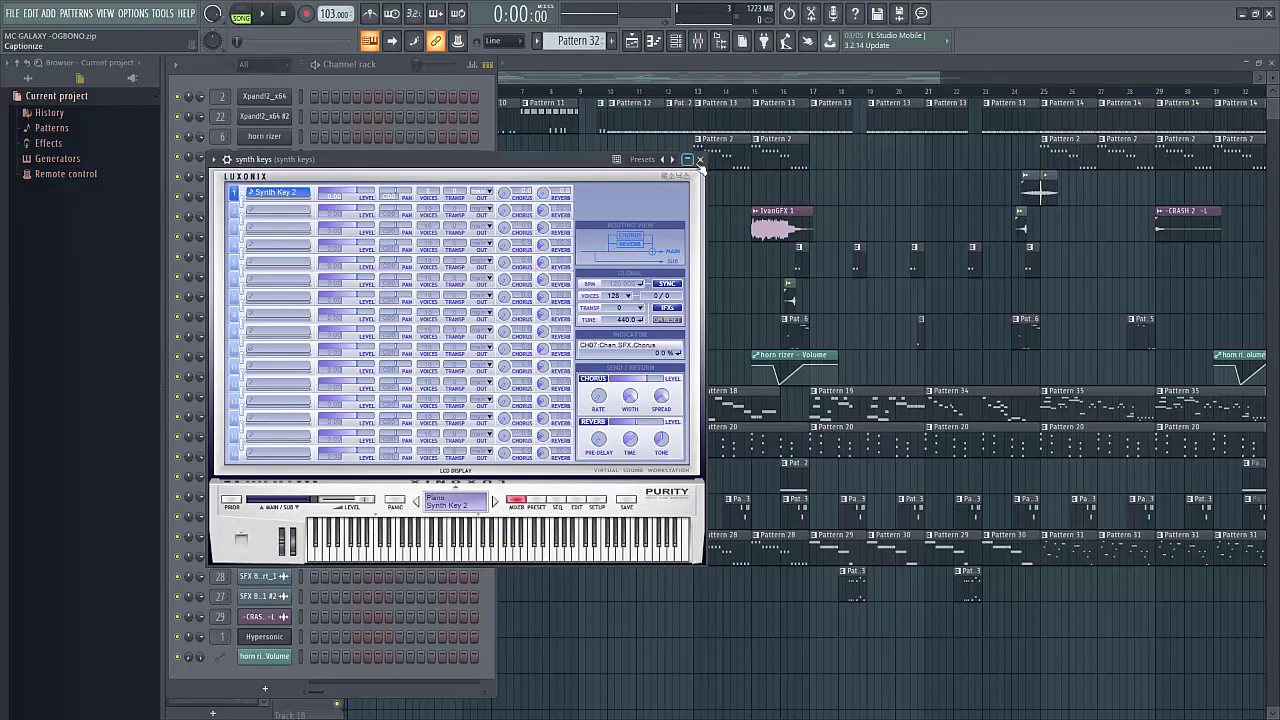
left_click(699, 159)
left_click(284, 641)
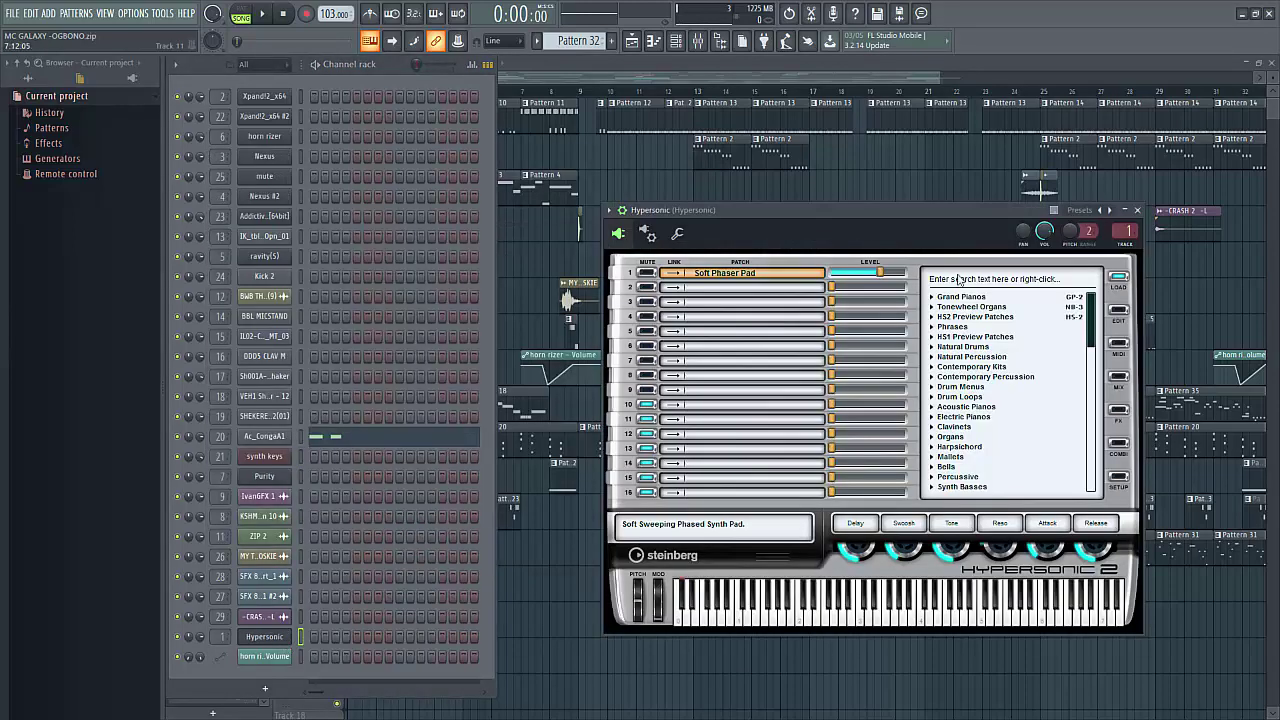
left_click(1137, 212)
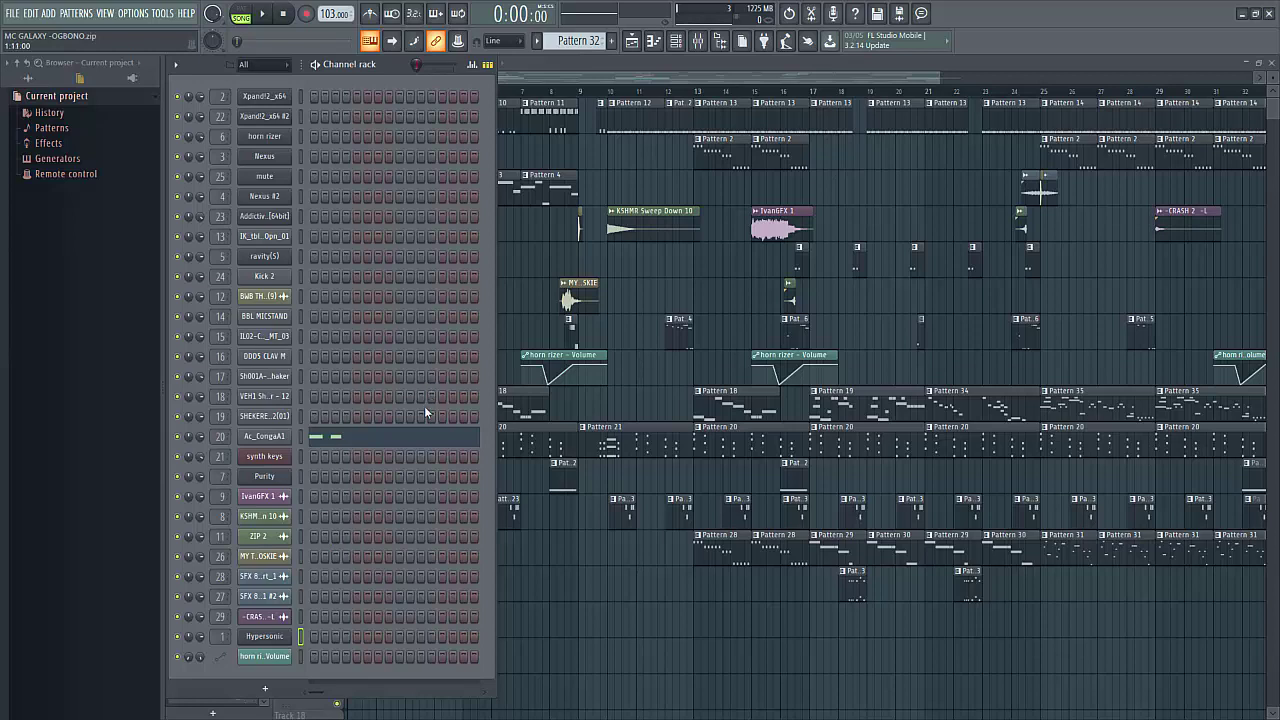
Step: Step back through the patterns to select Pattern 1
key("Left")
key("Left")
key("Left")
key("Left")
key("Left")
key("Left")
key("Left")
key("Left")
key("Left")
key("Left")
key("Left")
key("Left")
key("Left")
key("Left")
key("Left")
key("Left")
key("Left")
key("Left")
key("Left")
key("Left")
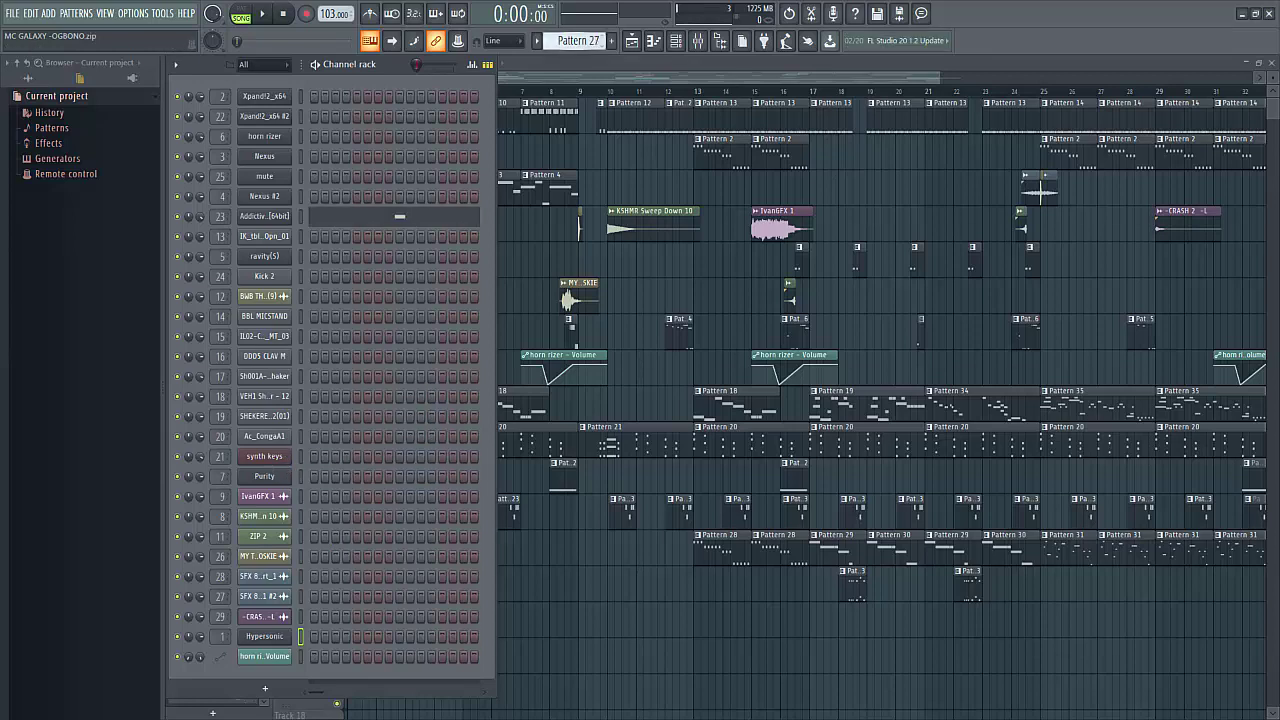
key("Left")
key("Left")
key("Left")
key("Left")
key("Left")
key("Left")
key("Left")
key("Left")
key("Left")
key("Left")
key("Left")
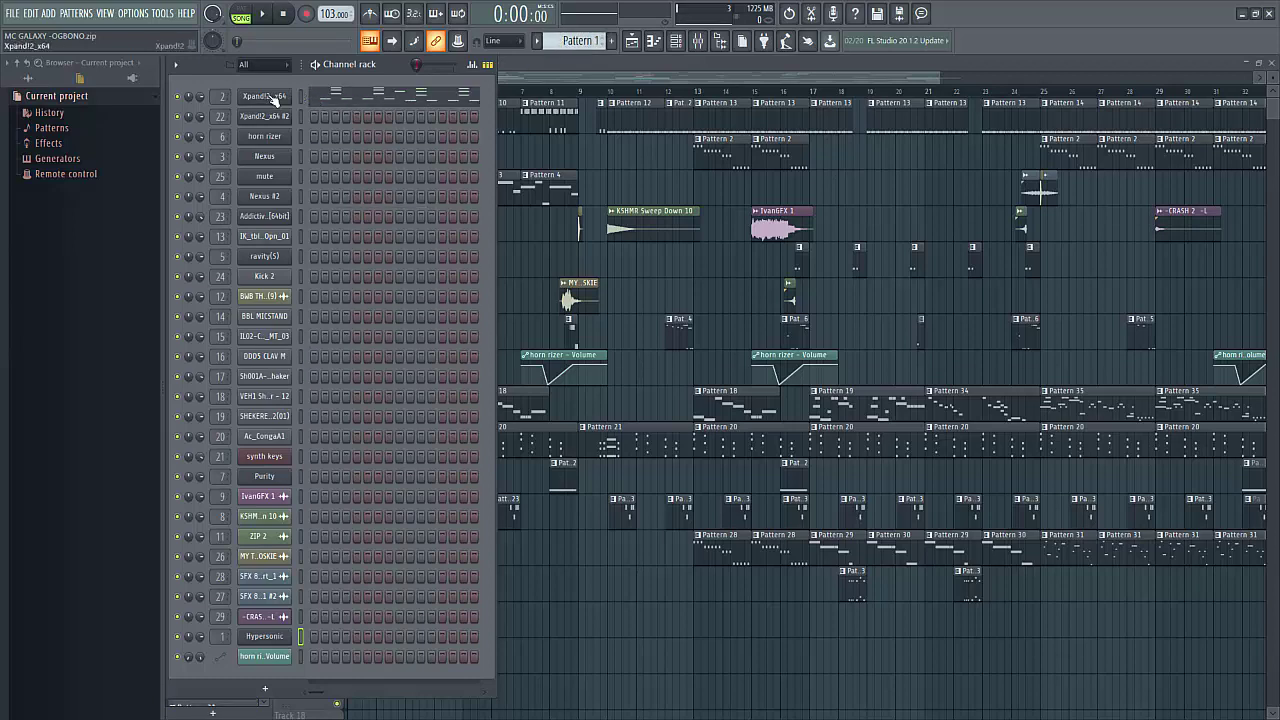
Step: Show Pattern 1's Xpand!2_x64 notes in the piano roll and play the pattern through before stopping
left_click(319, 102)
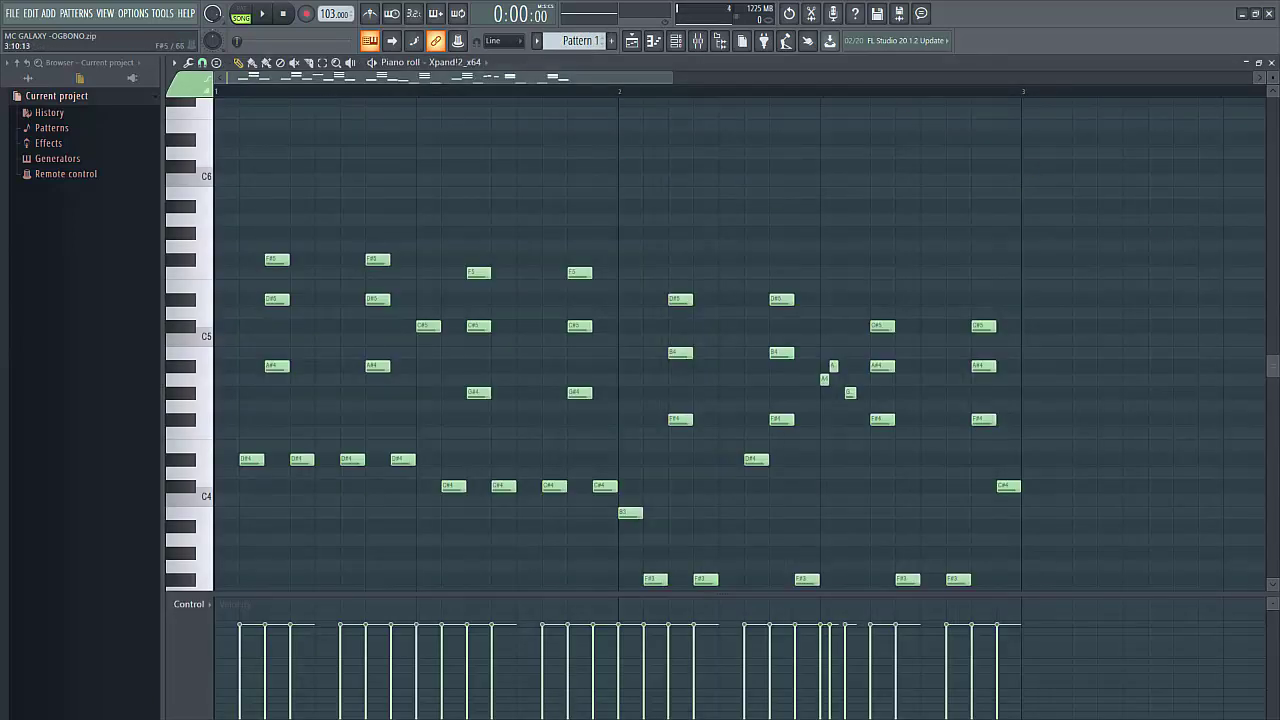
scroll(1272, 366, "down", 3)
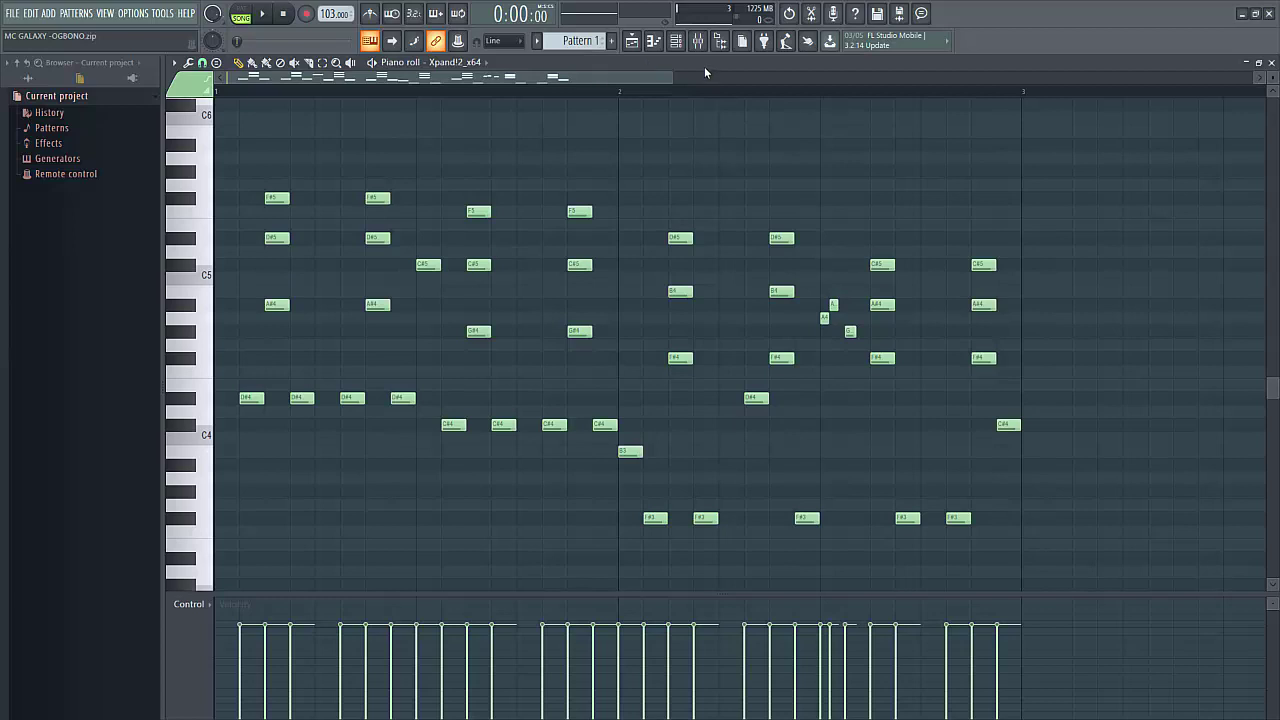
left_click(266, 13)
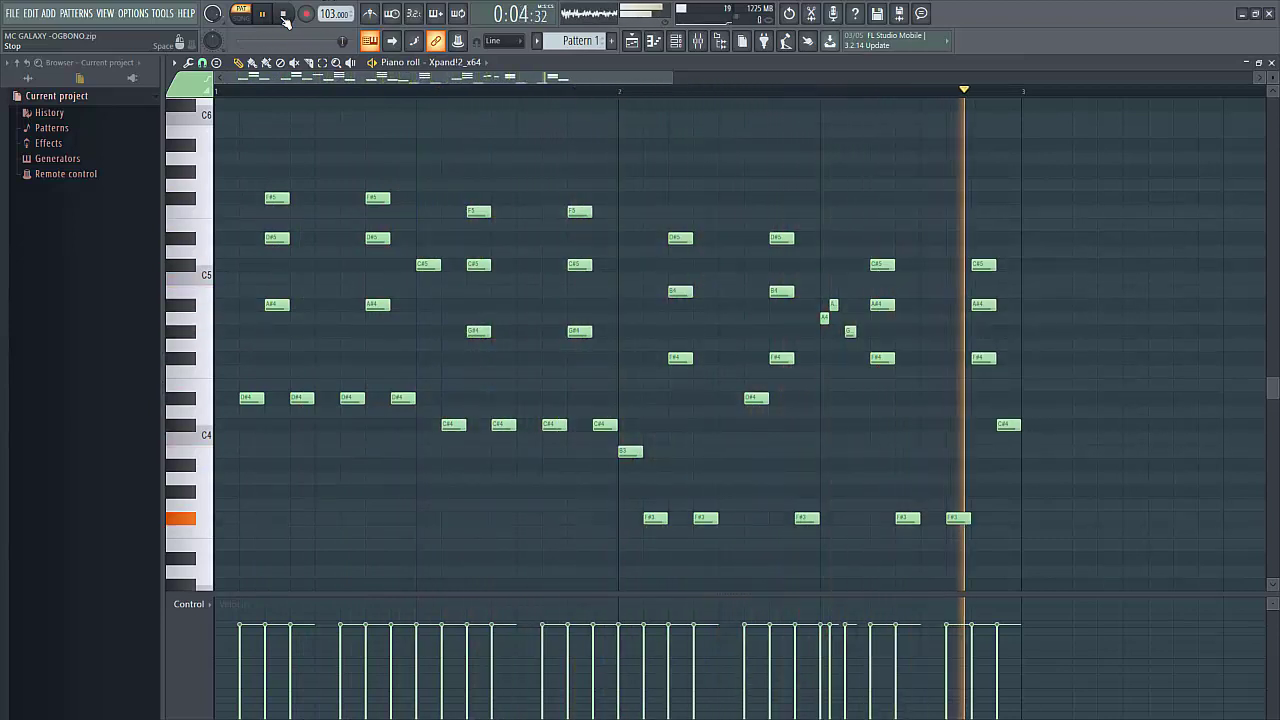
left_click(285, 20)
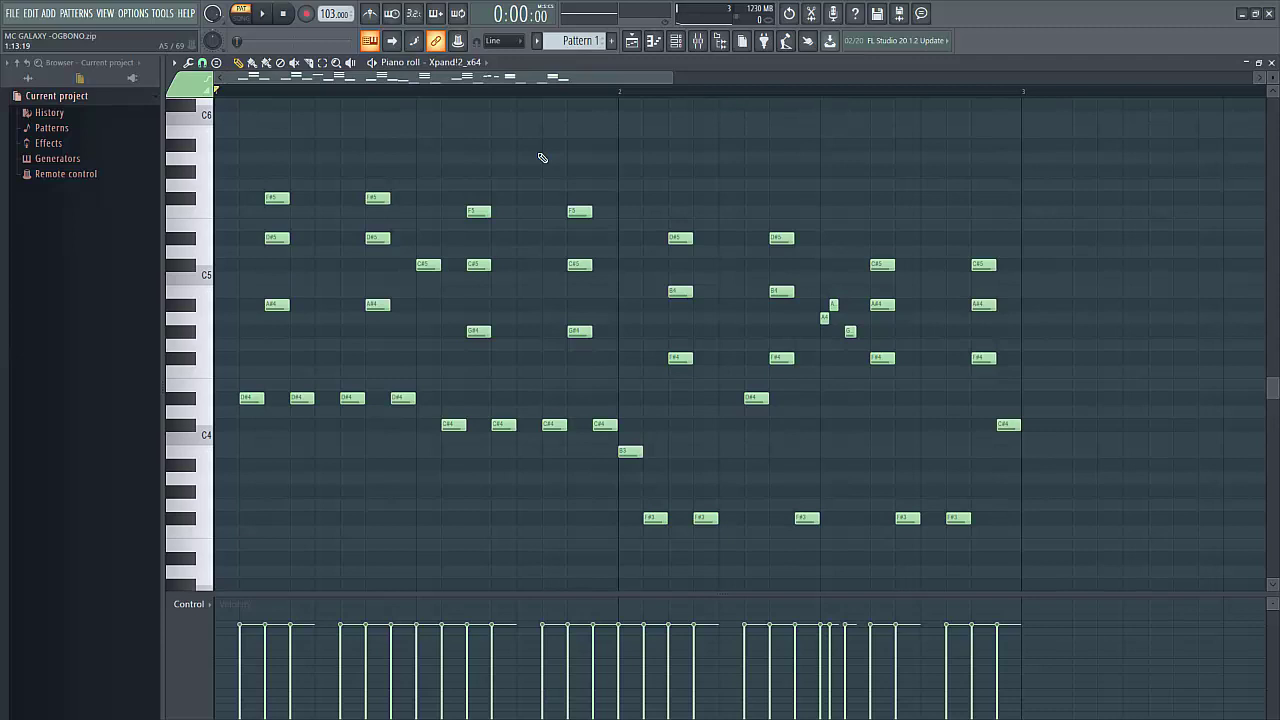
Step: Switch to Pattern 2, bring its low Xpand!2_x64 notes into view in the piano roll, and audition the pattern
scroll(580, 40, "down", 1)
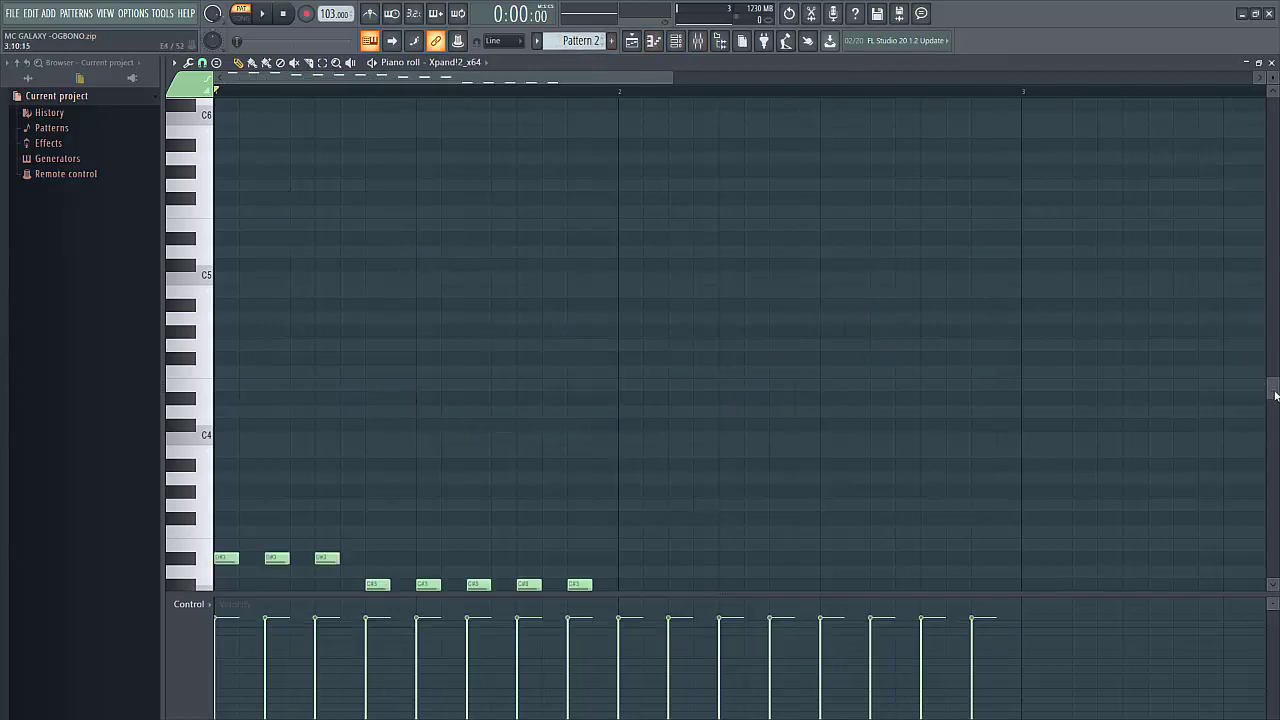
left_click_drag(1275, 395, 1275, 488)
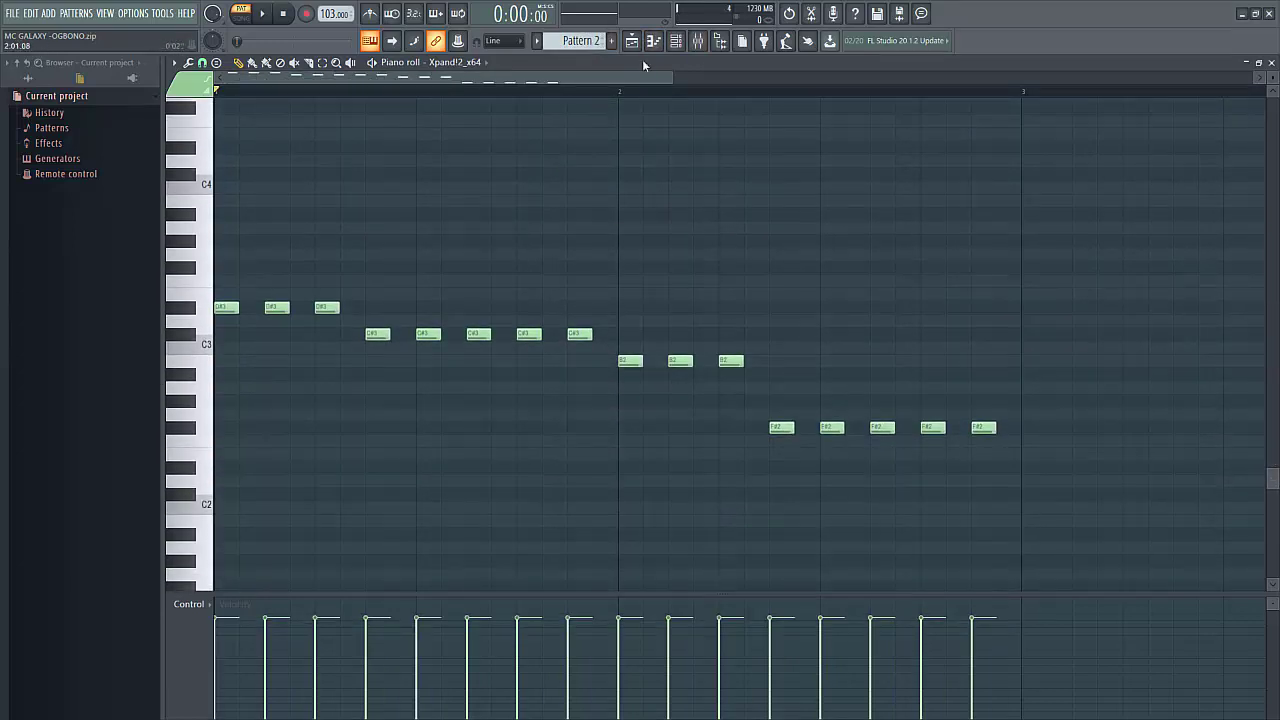
left_click(676, 41)
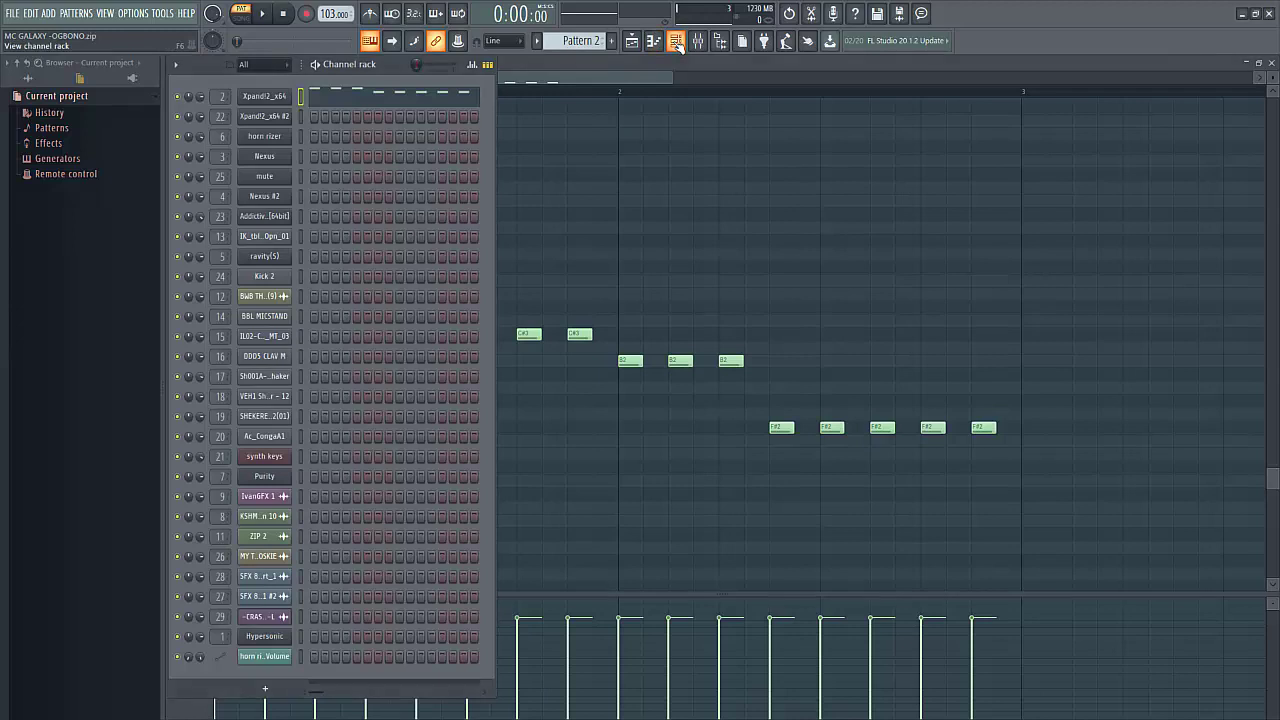
left_click(577, 85)
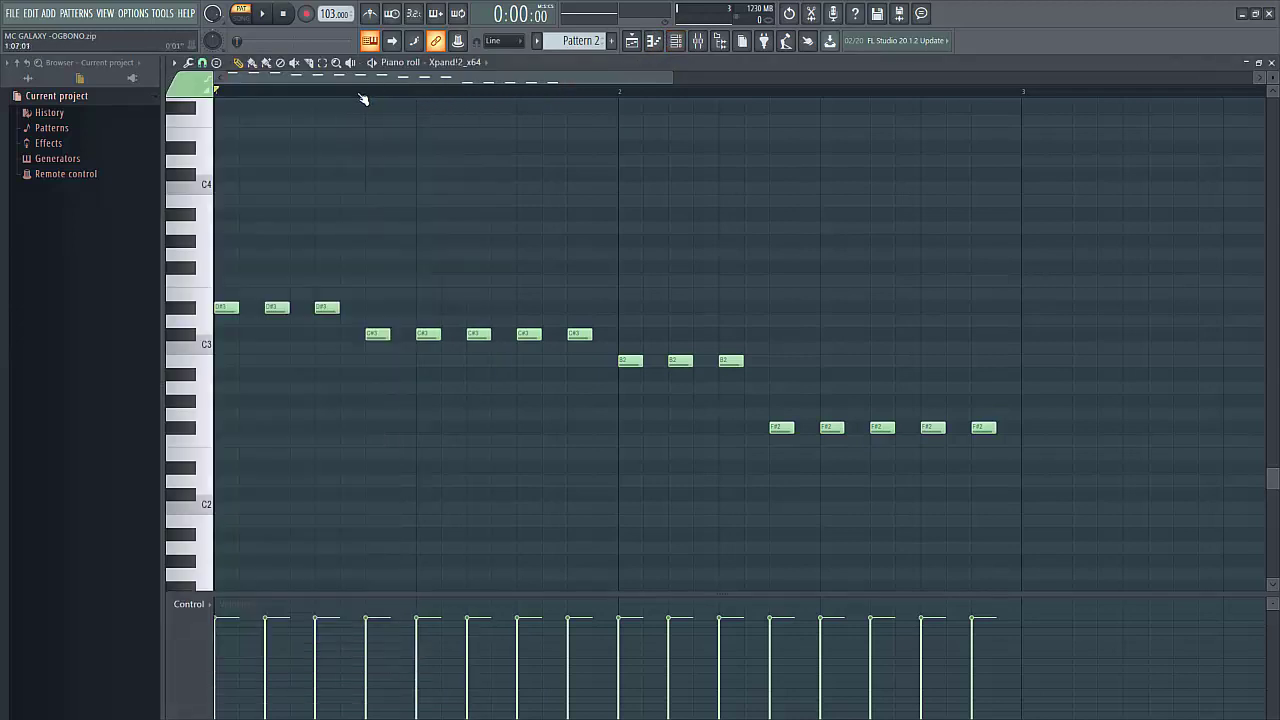
left_click(266, 15)
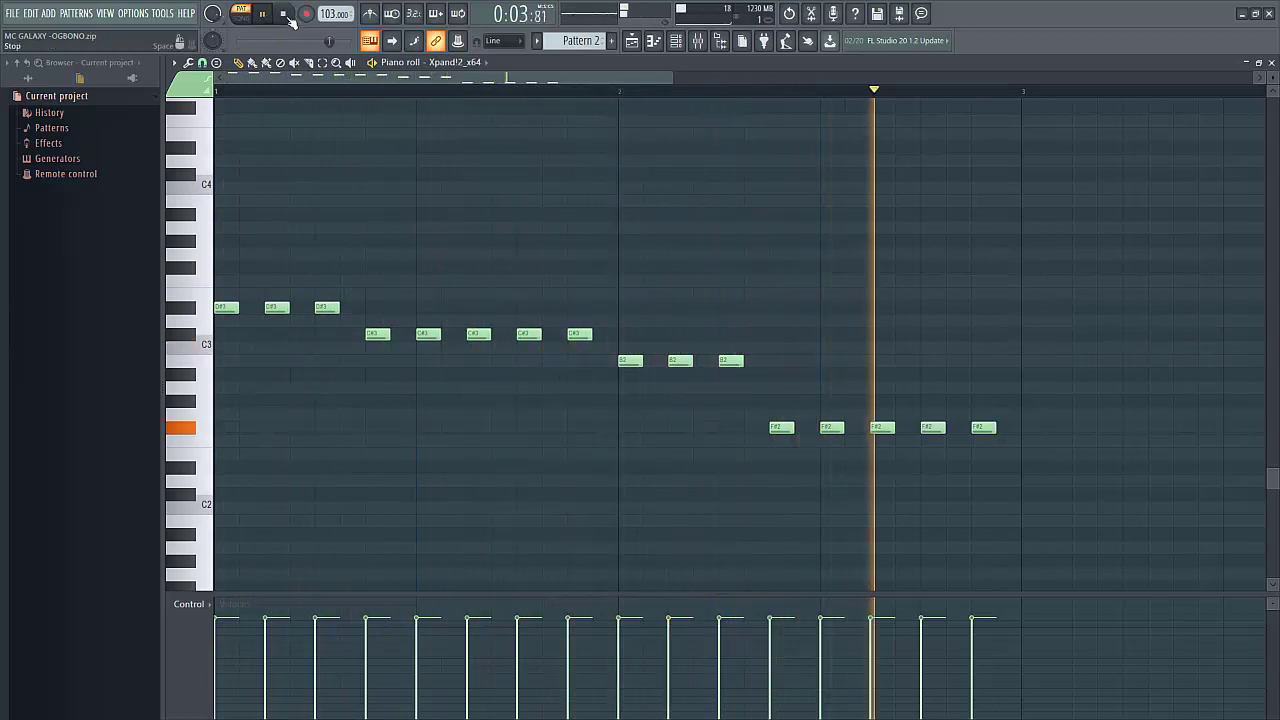
left_click(286, 16)
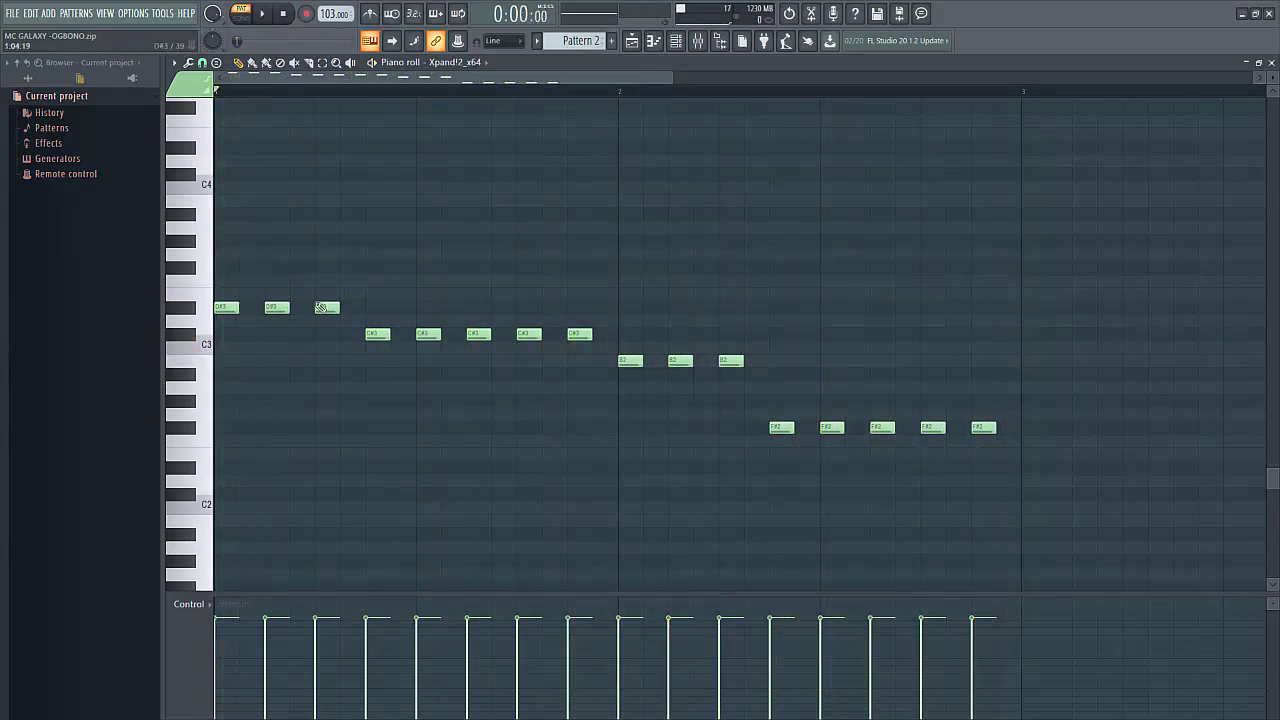
Step: Switch to Pattern 3, show the Nexus channel's notes in the piano roll, and audition the pattern
left_click(676, 40)
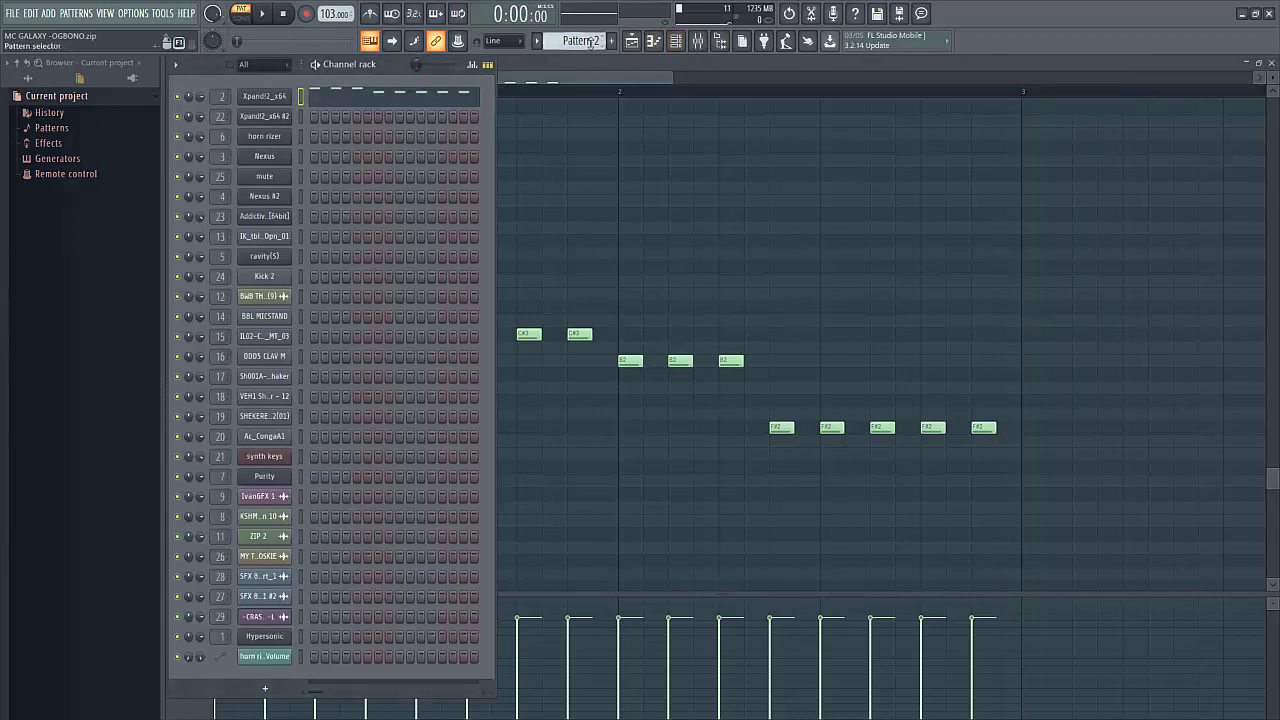
left_click_drag(591, 43, 591, 34)
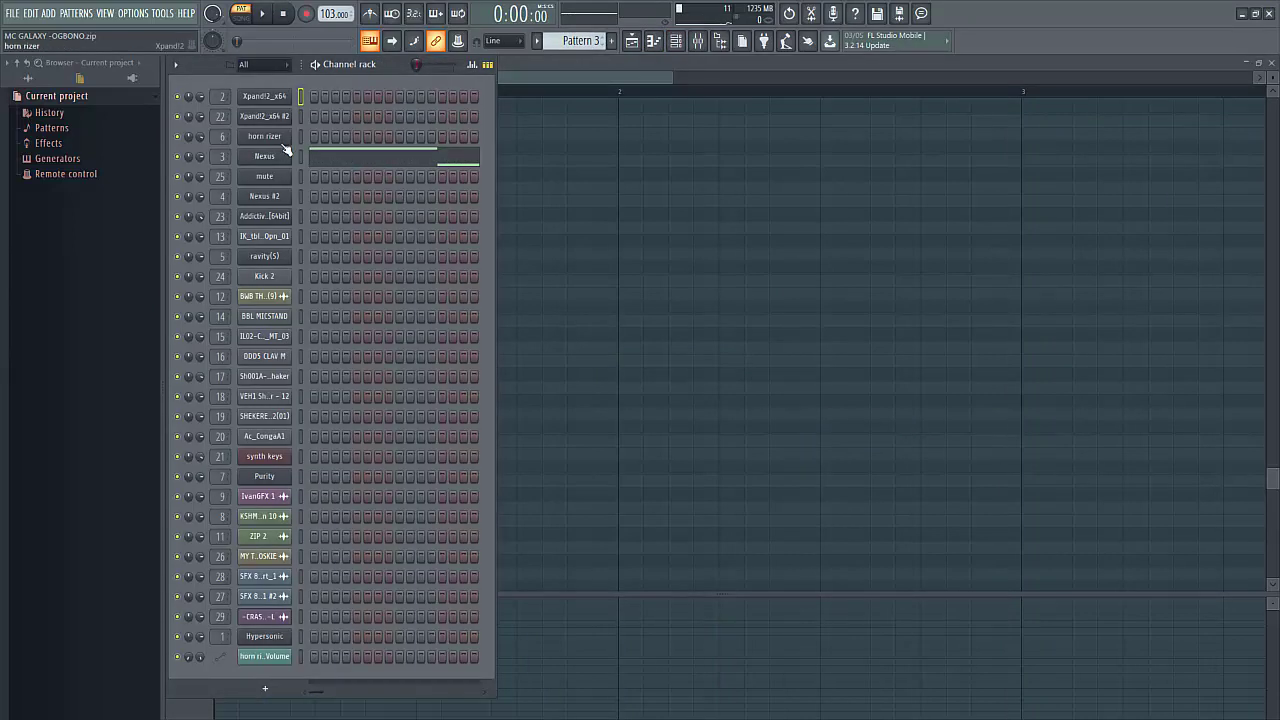
left_click(346, 160)
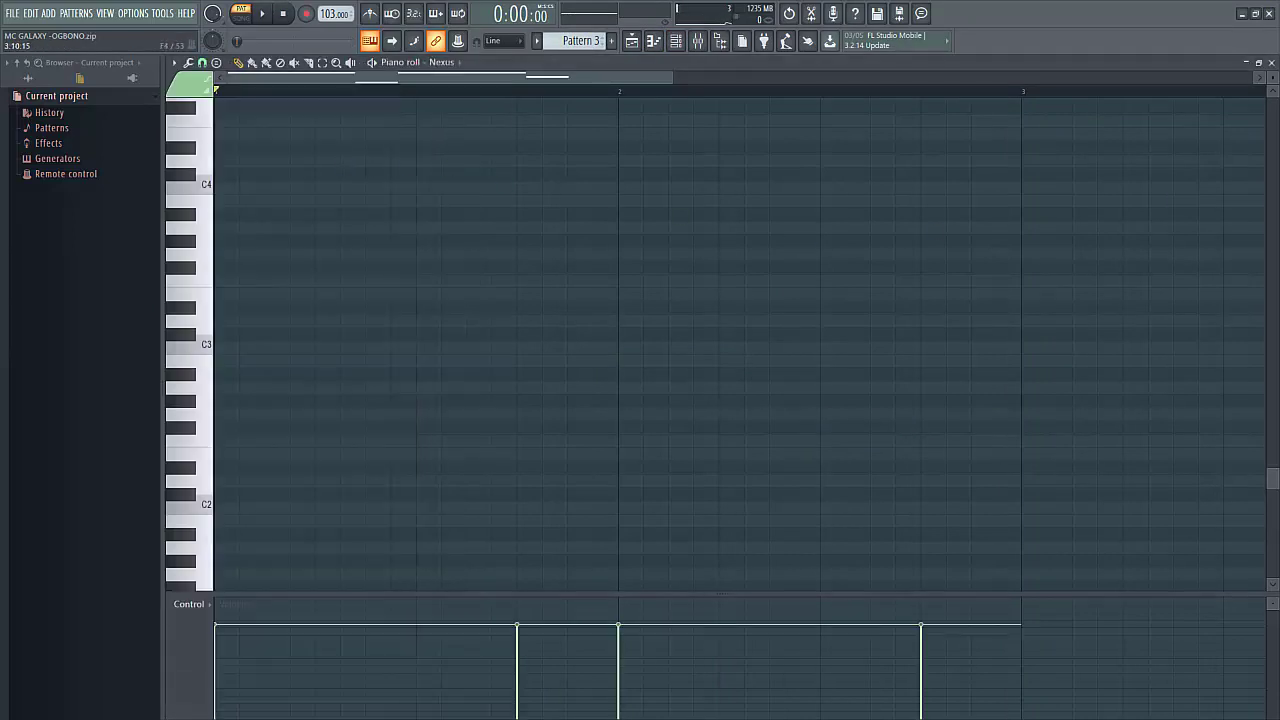
left_click_drag(1274, 477, 1273, 217)
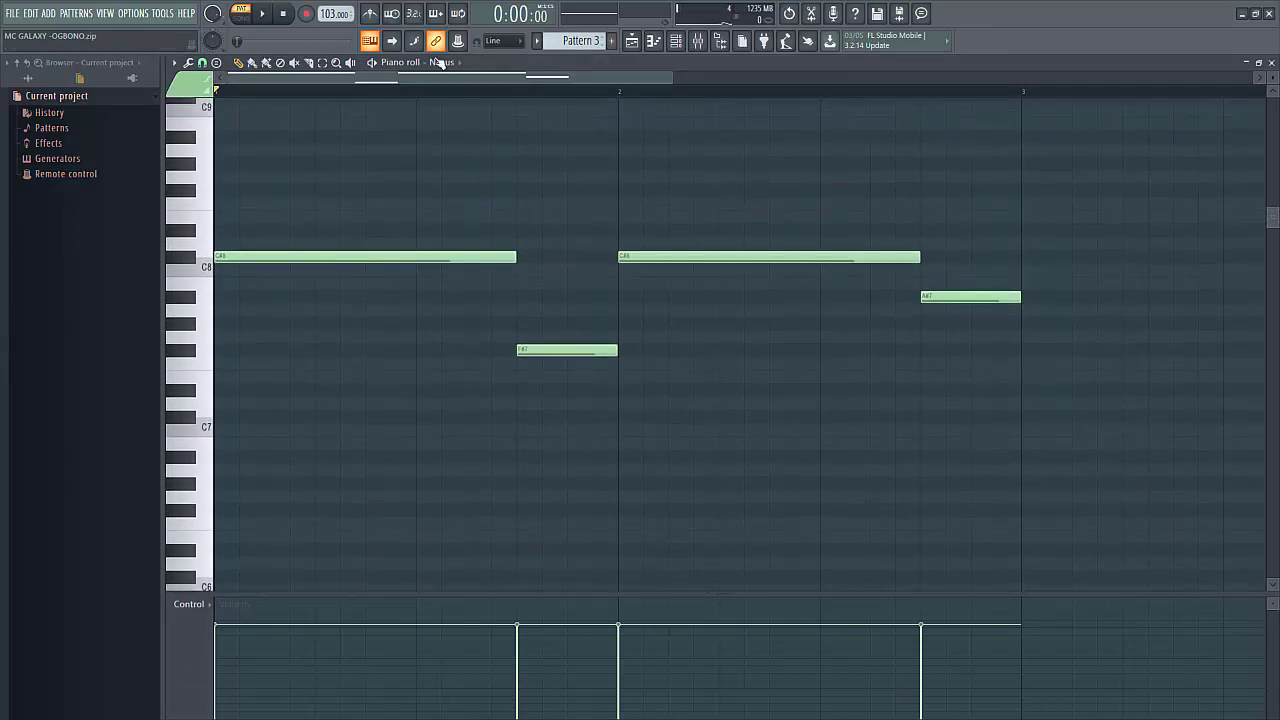
left_click(264, 14)
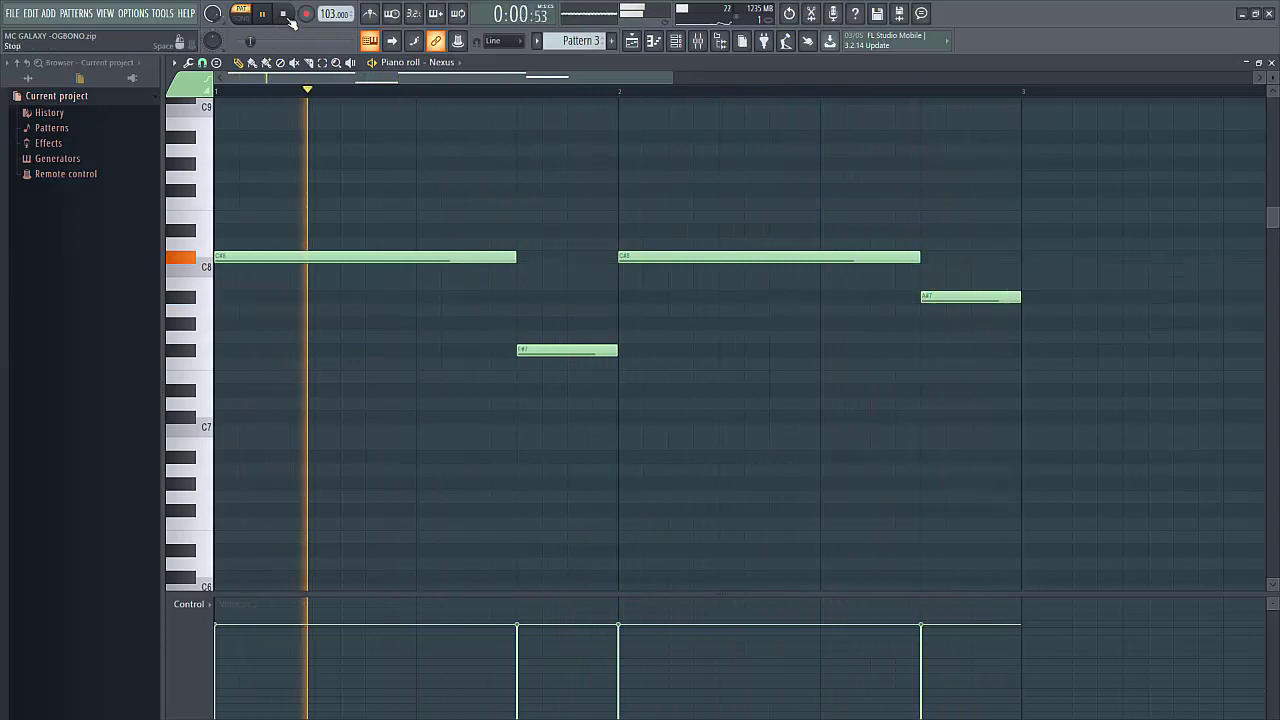
left_click(286, 15)
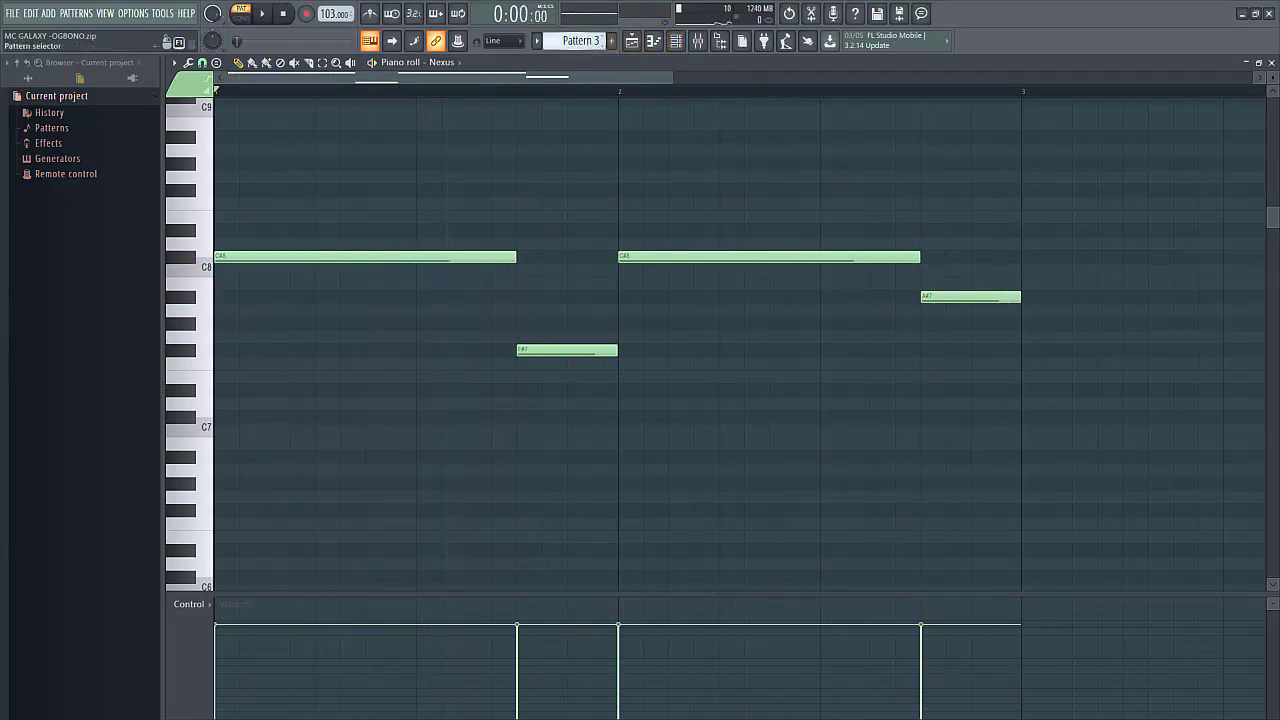
Step: Switch to Pattern 4 with the Nexus piano roll open and audition its melody before stopping
scroll(578, 40, "down", 1)
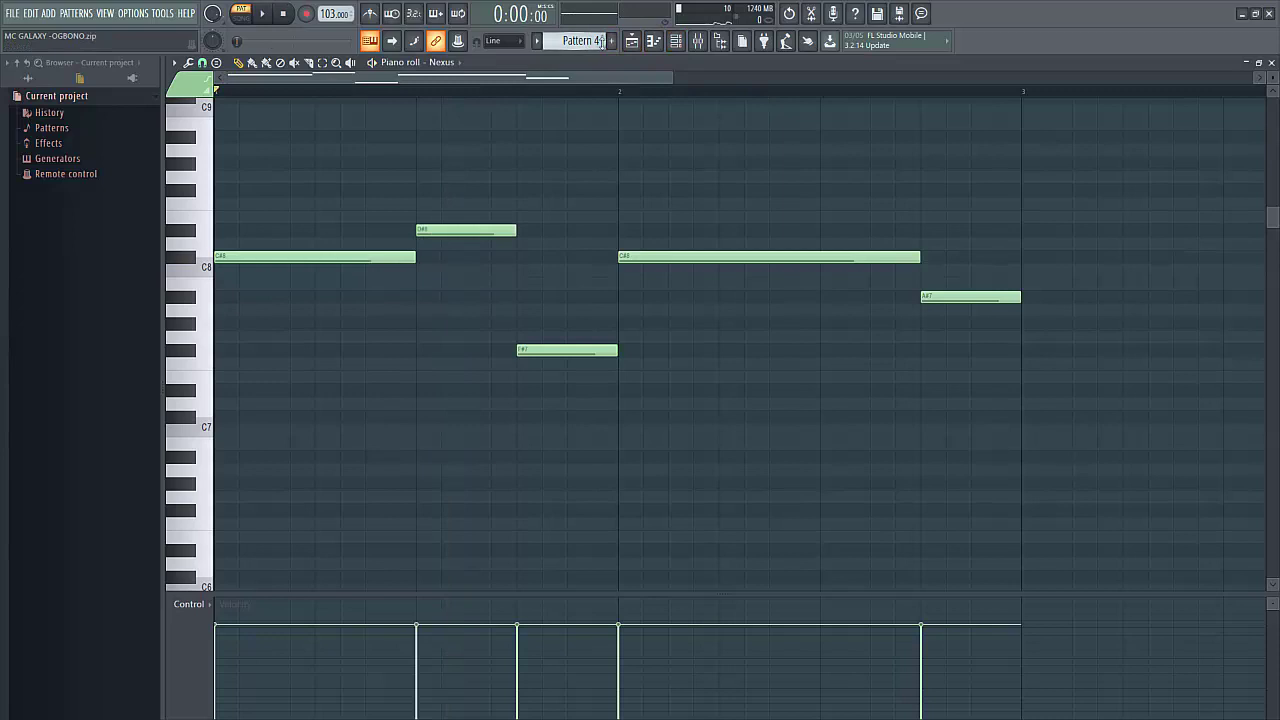
left_click(267, 17)
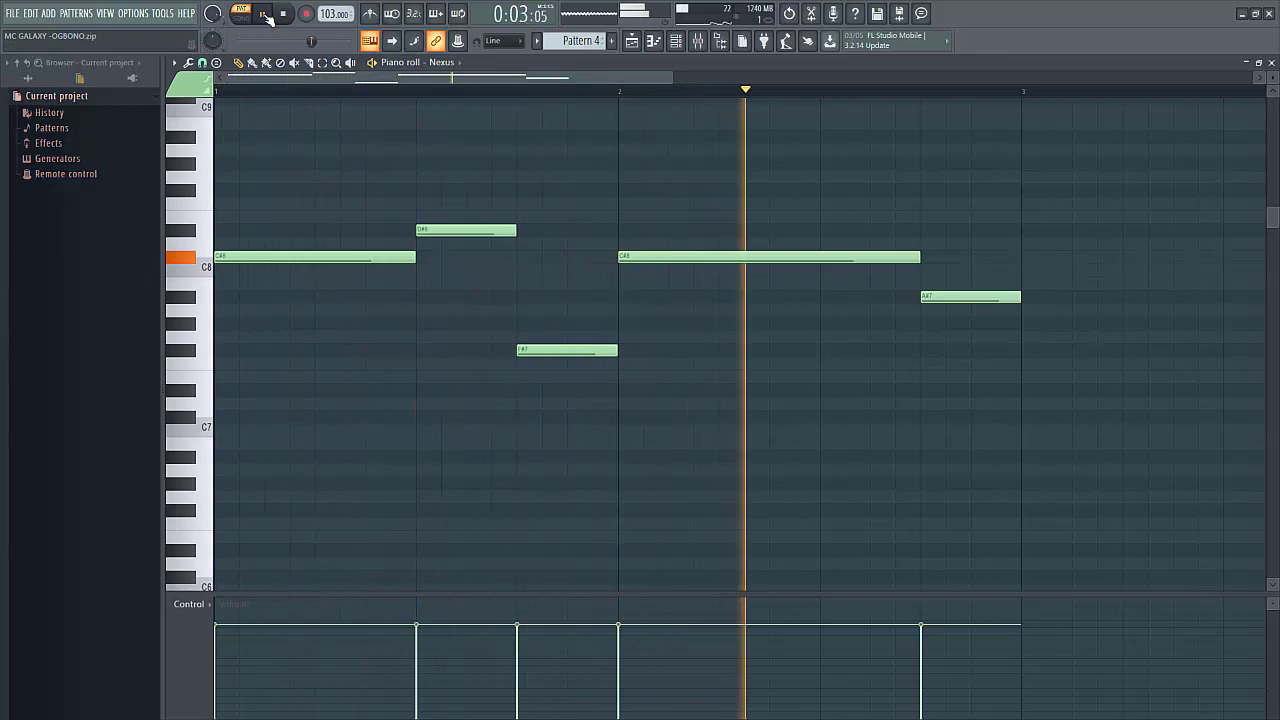
left_click(283, 14)
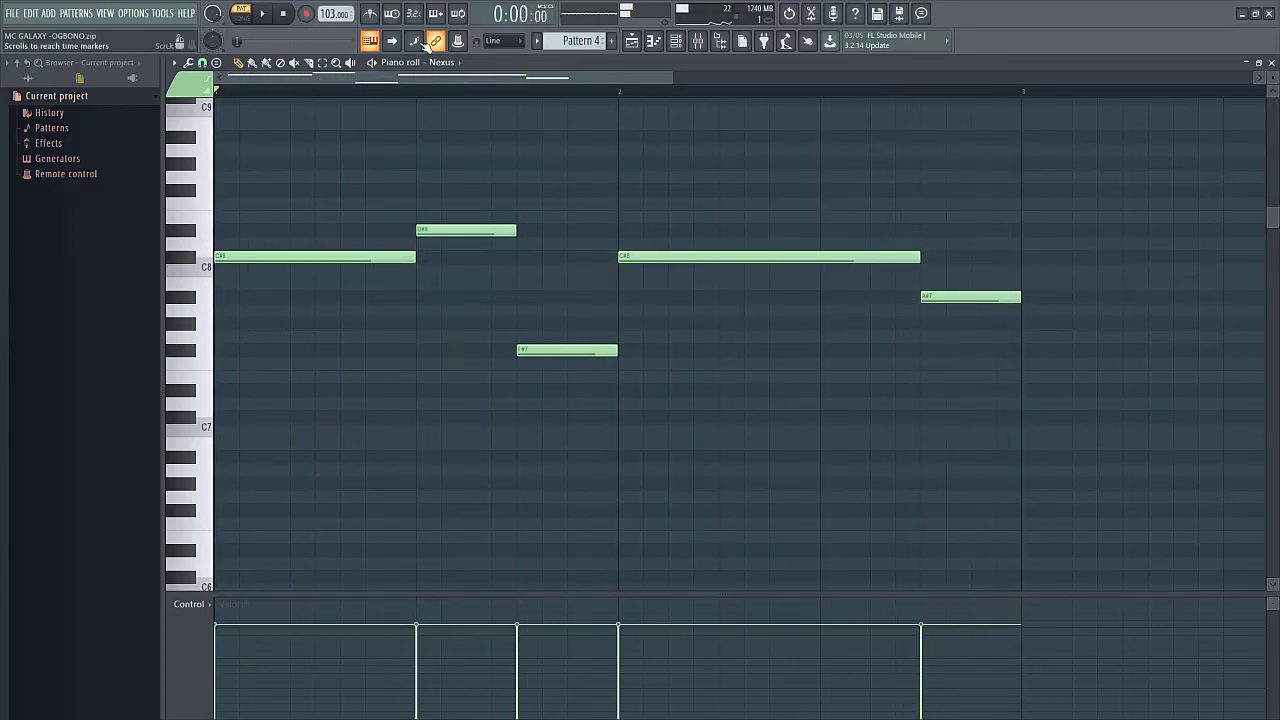
Step: Switch to Pattern 5, show the Xpand!2_x64 #2 channel's notes in the piano roll, and audition the pattern
scroll(581, 45, "down", 1)
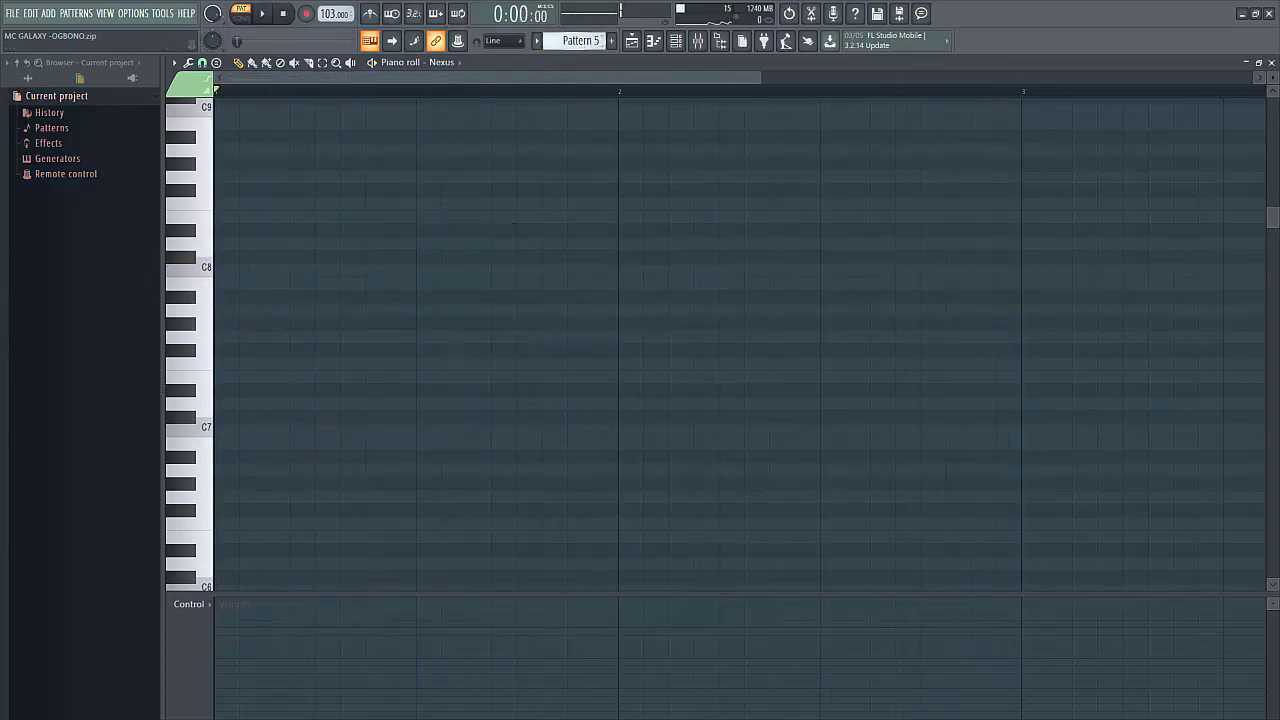
left_click(684, 46)
left_click(329, 117)
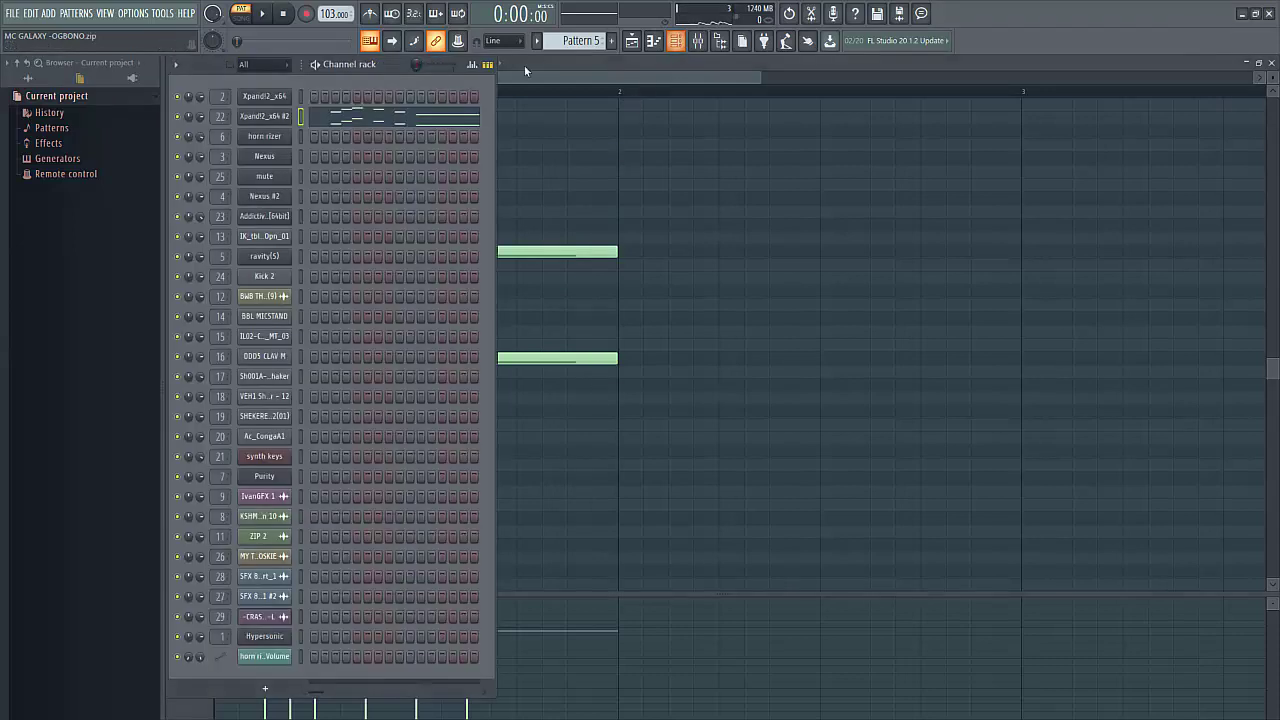
left_click(676, 40)
left_click(538, 79)
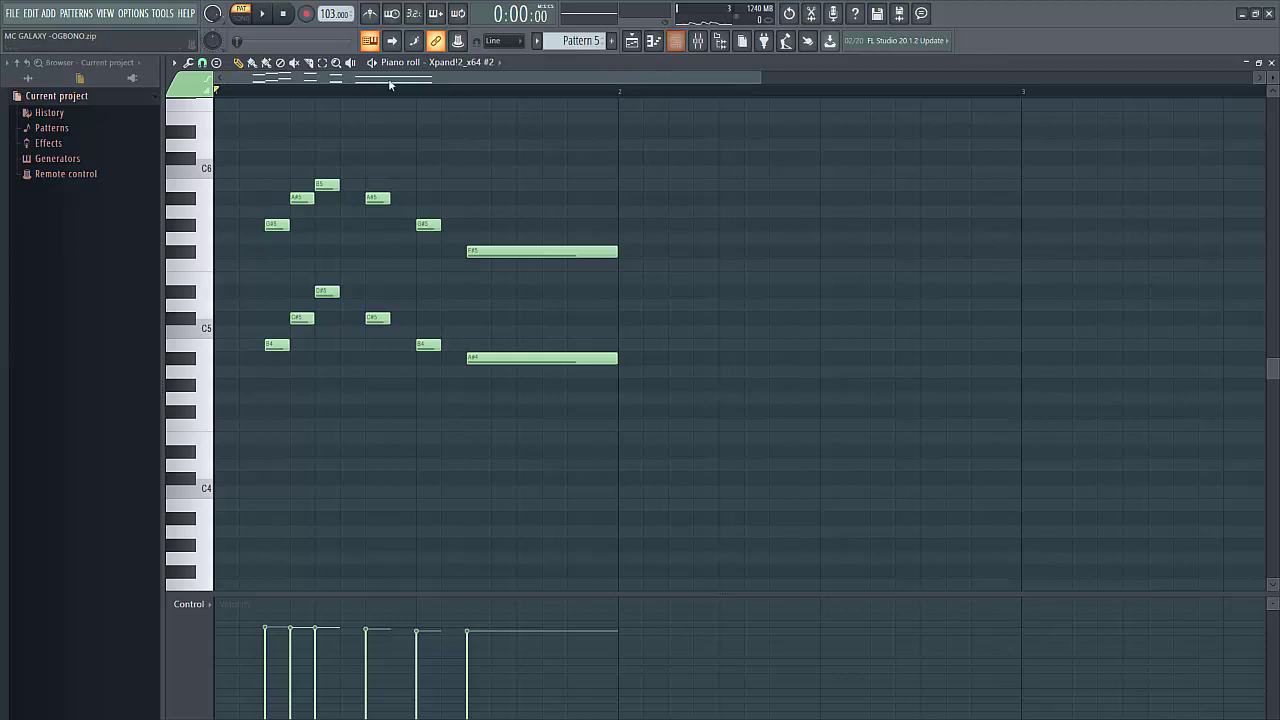
left_click(262, 14)
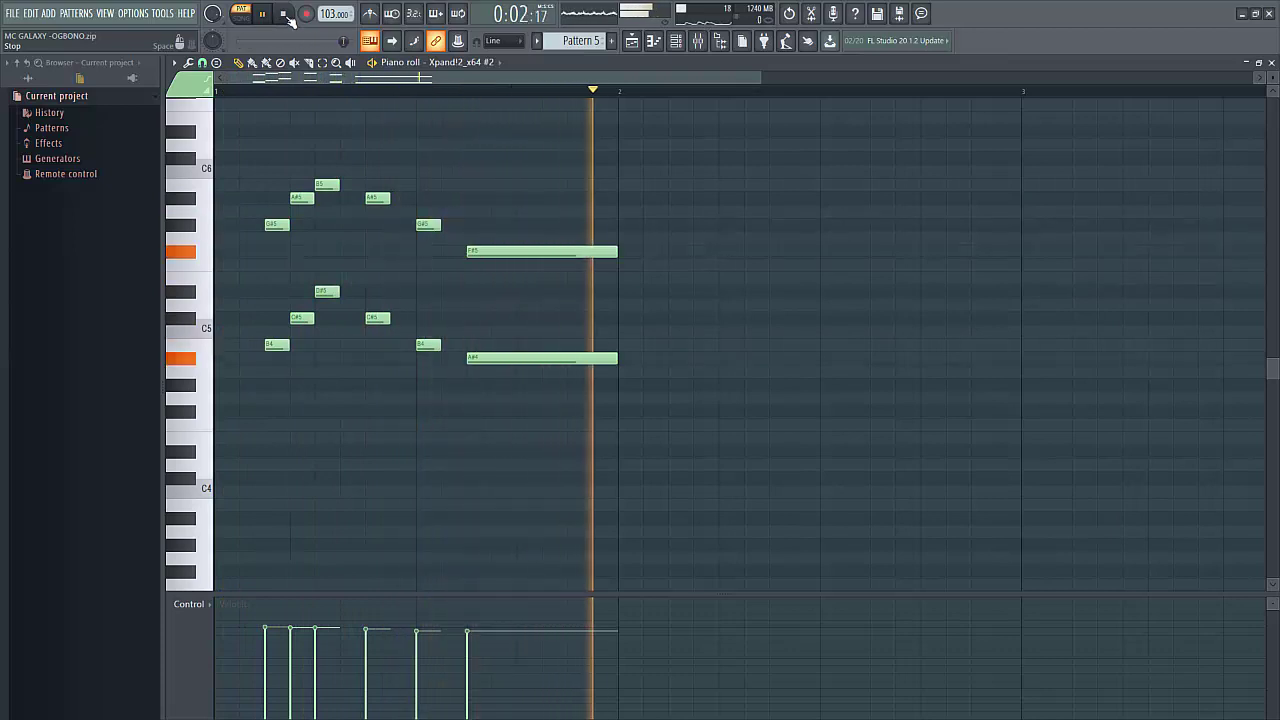
left_click(285, 16)
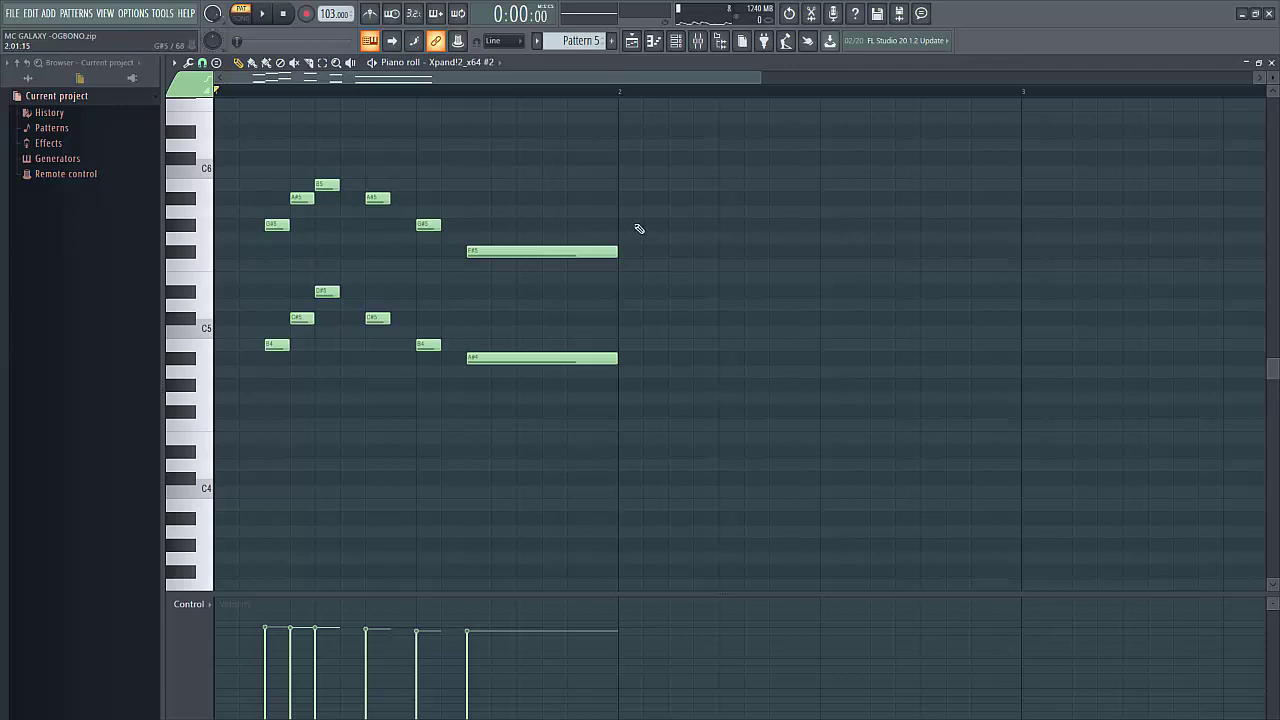
Step: Switch to Pattern 6 and play the playlist arrangement in song mode from just before bar 4, then stop
left_click(676, 41)
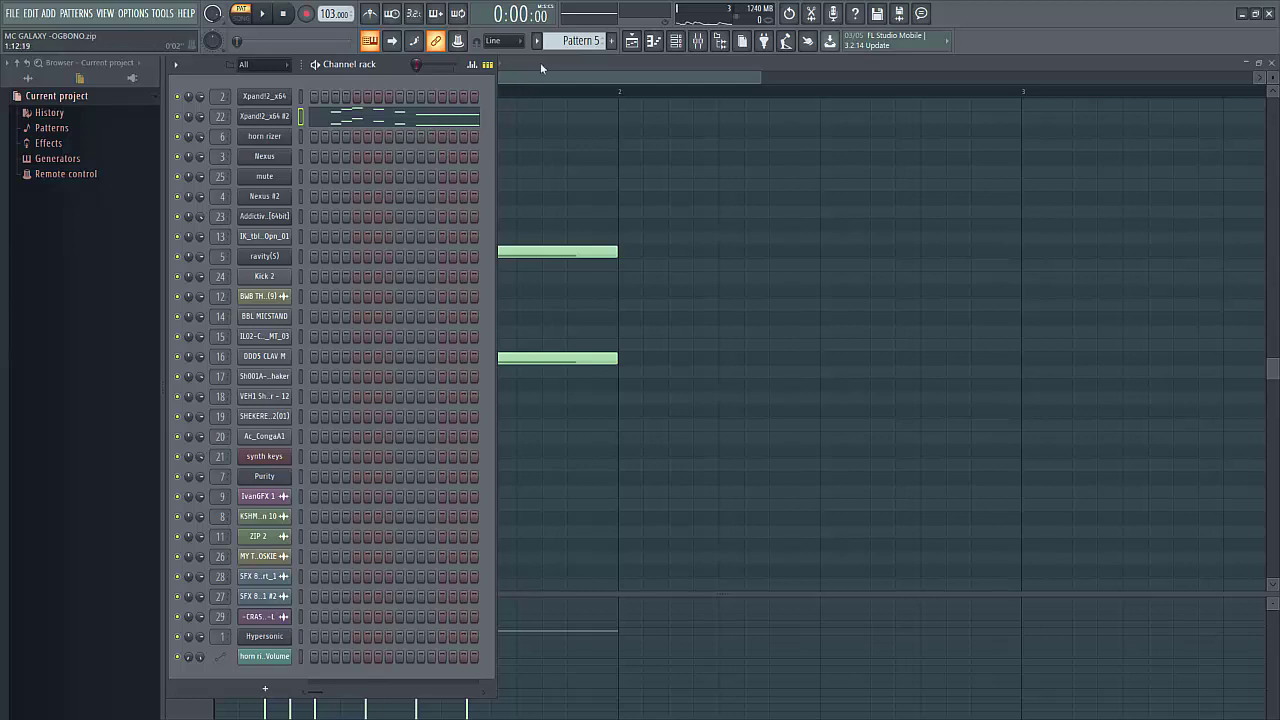
key("KP_Add")
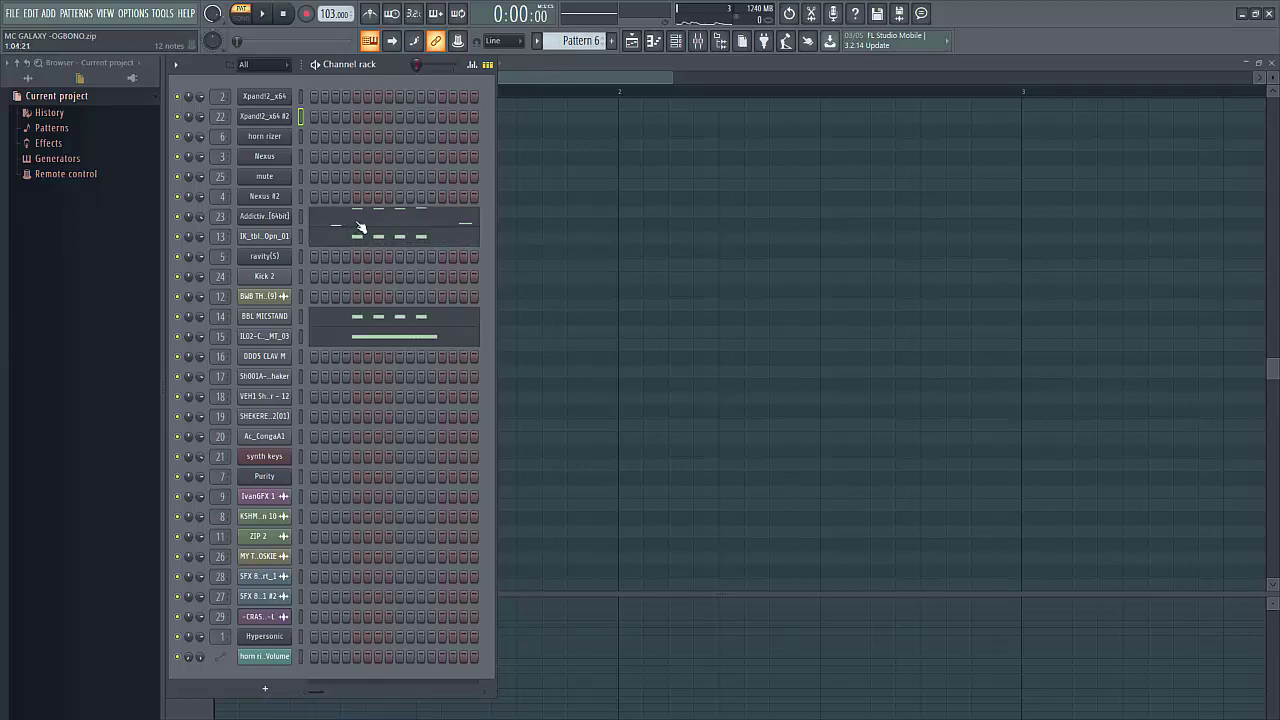
left_click(634, 42)
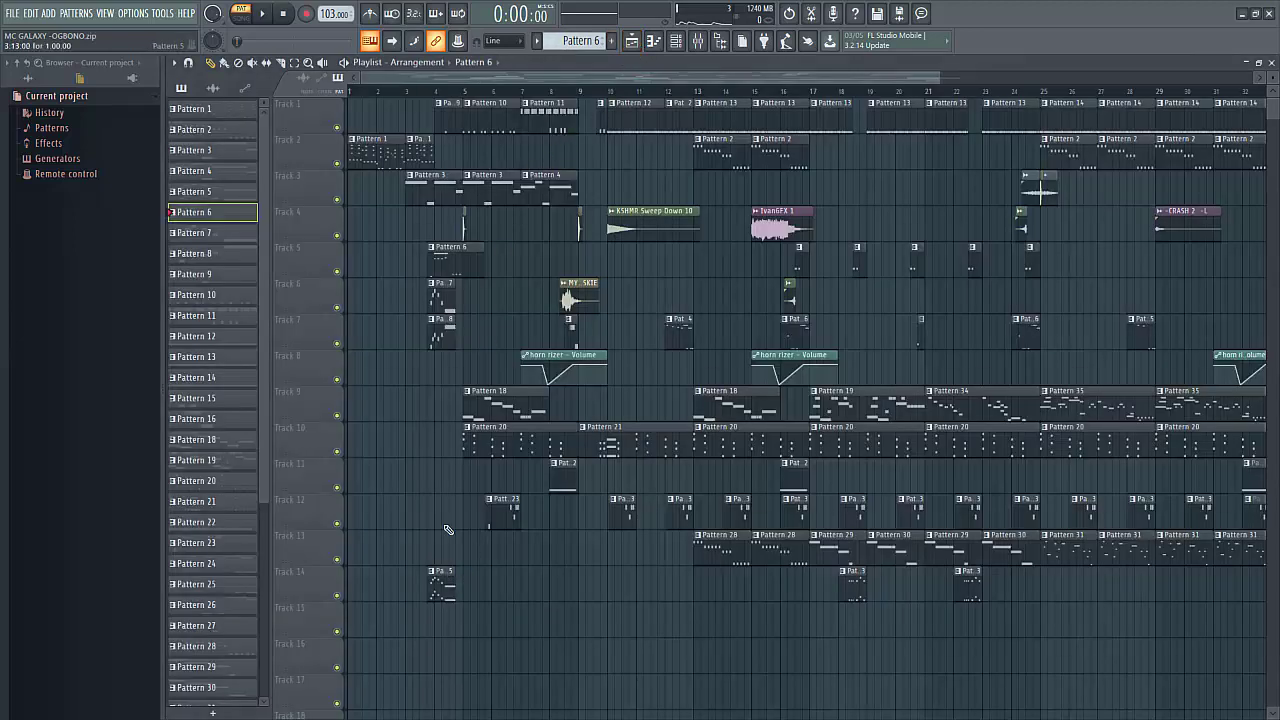
left_click(420, 91)
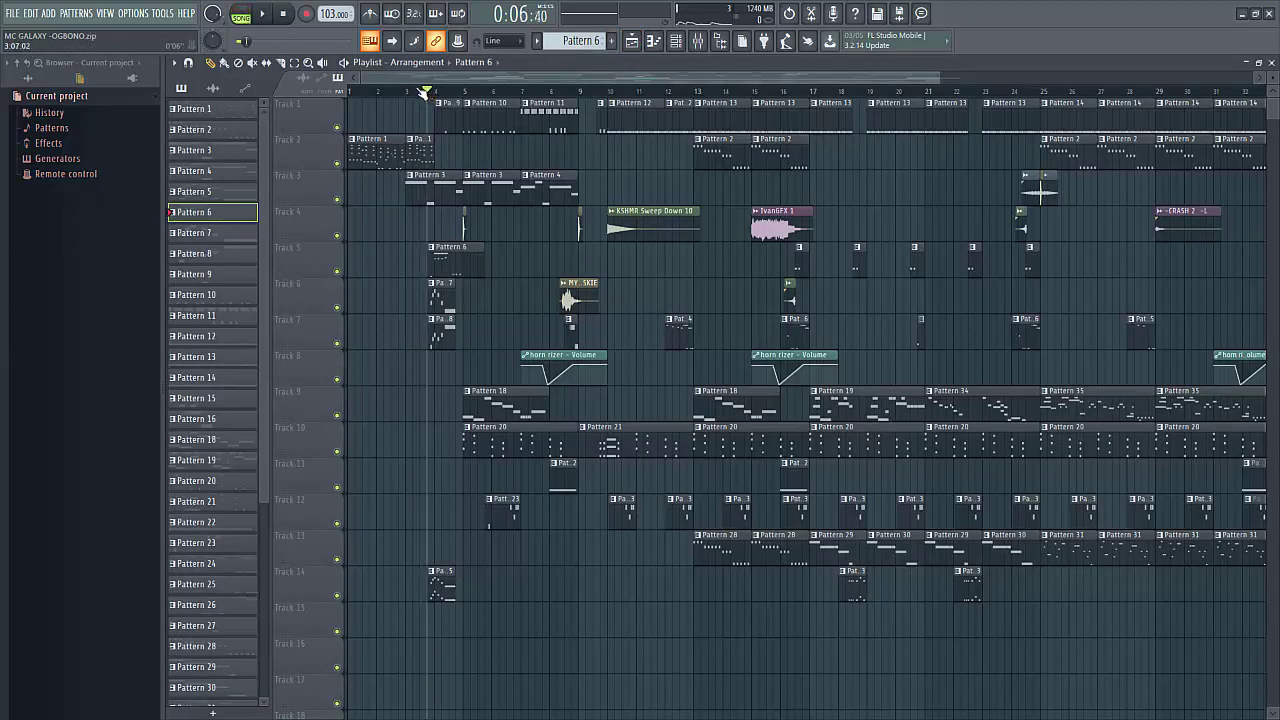
left_click(267, 14)
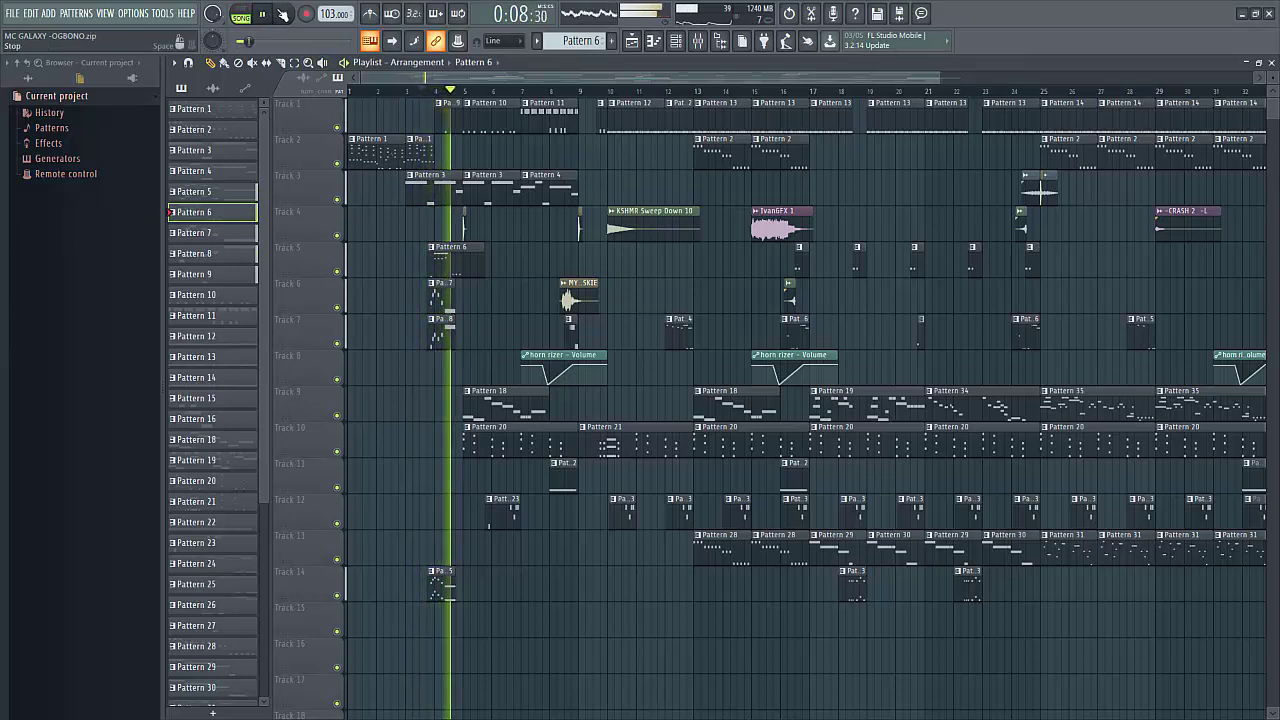
key("space")
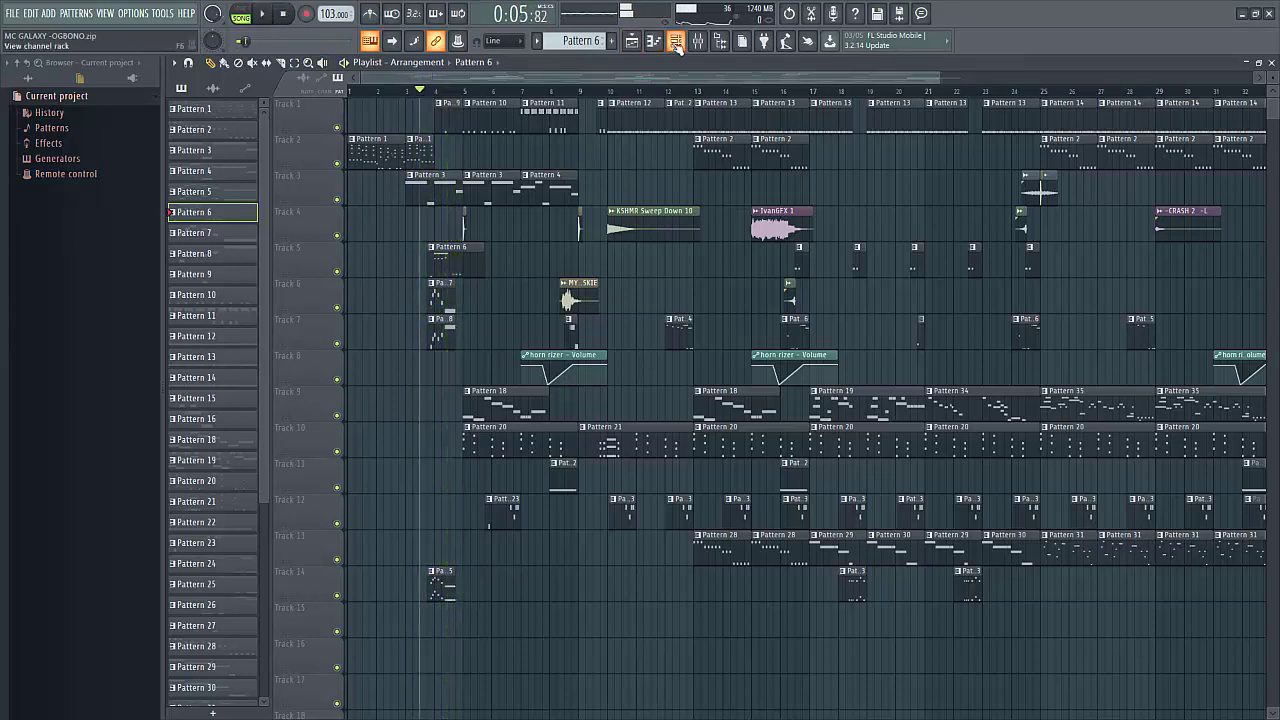
Step: Audition Pattern 6 on its own in pattern mode with the channel rack showing, then stop
left_click(676, 40)
left_click(252, 12)
left_click(263, 13)
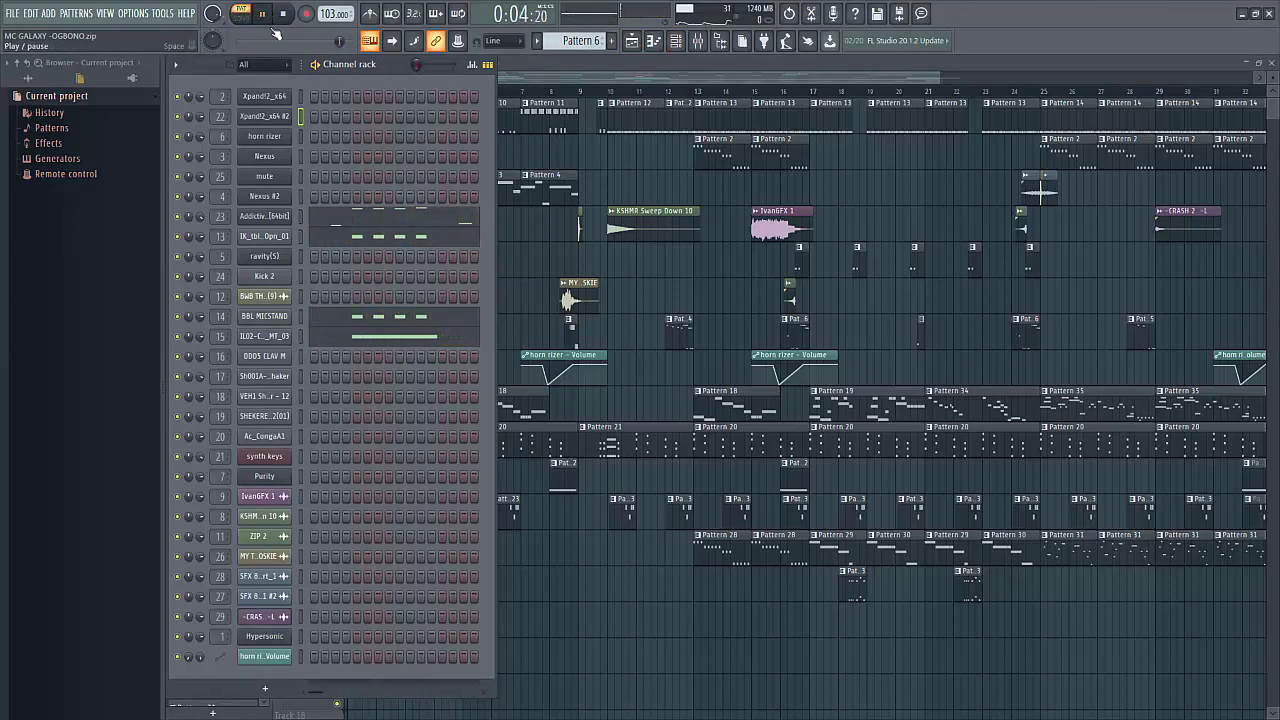
key("space")
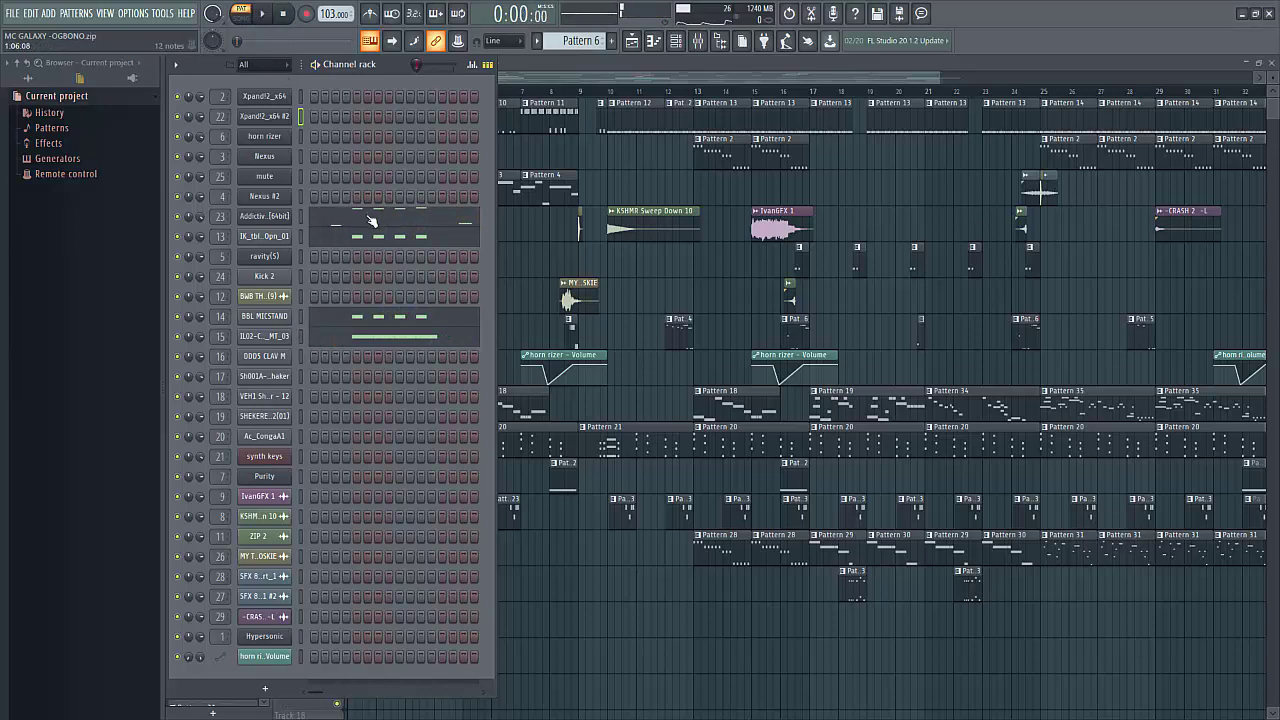
Step: Show Pattern 6's Addictive Drums 2 x64 notes in the piano roll and play the pattern through before stopping
left_click(372, 219)
left_click_drag(1276, 378, 1275, 437)
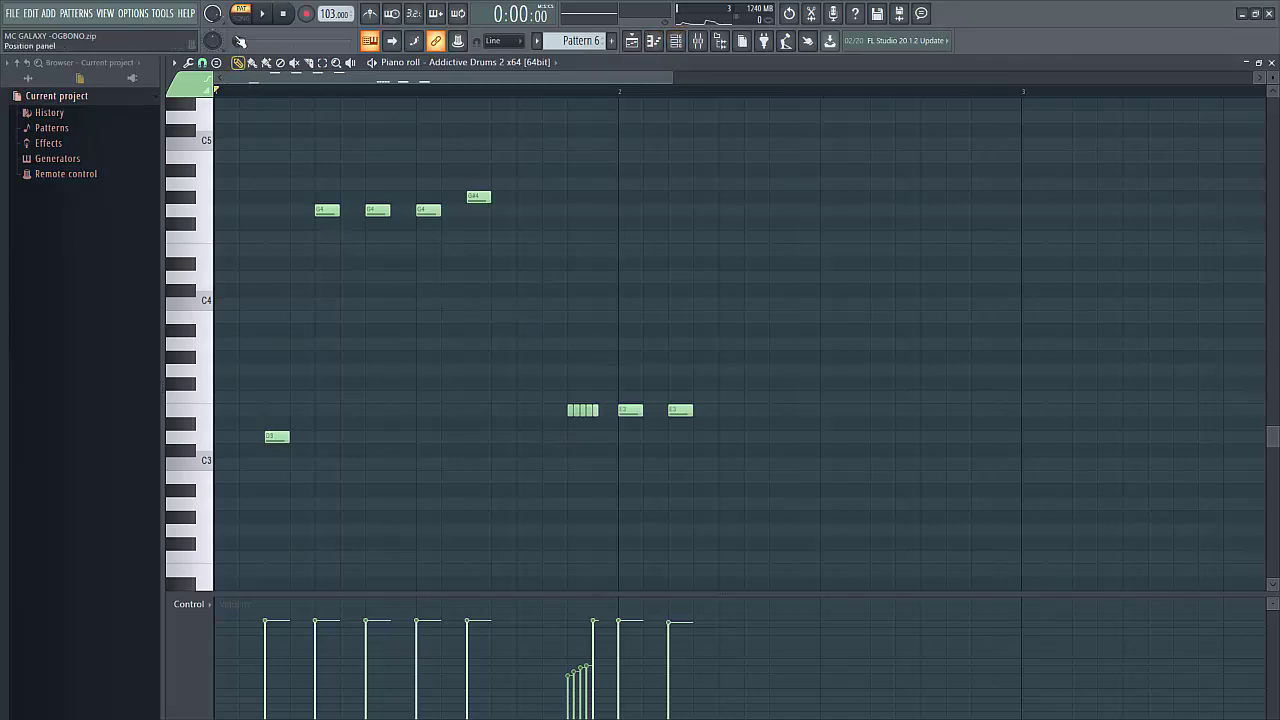
left_click(262, 14)
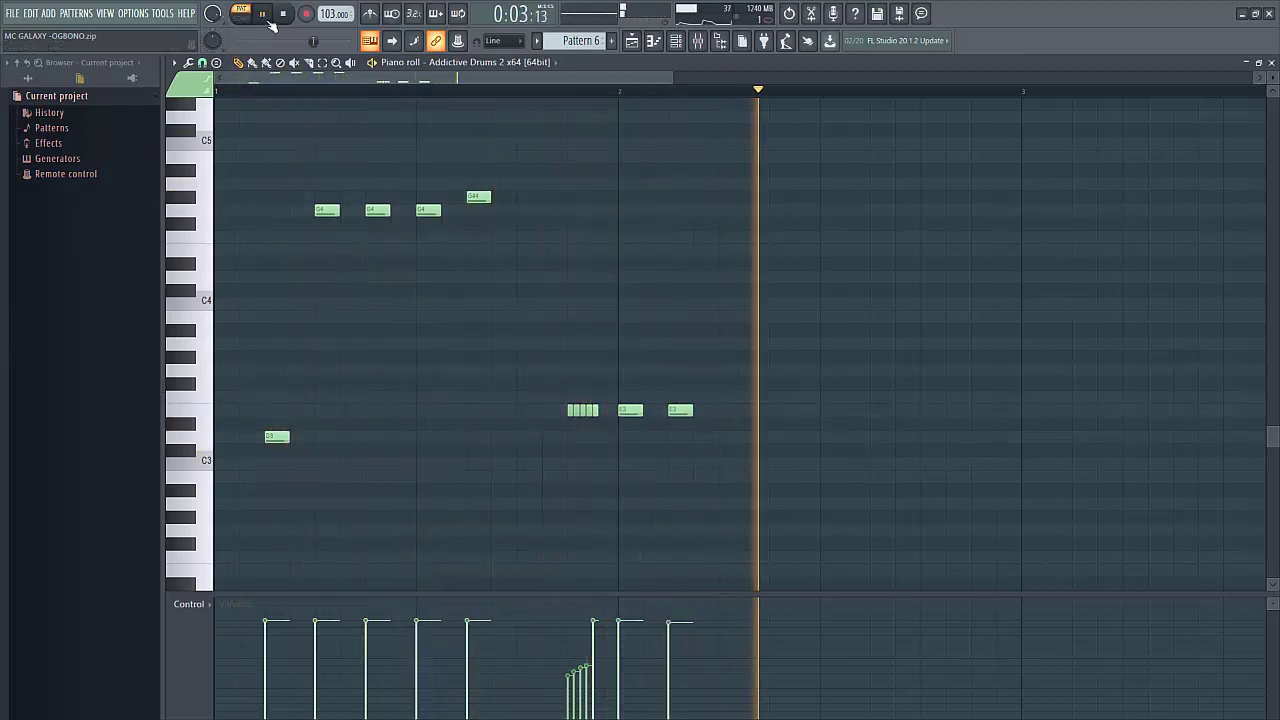
left_click(283, 14)
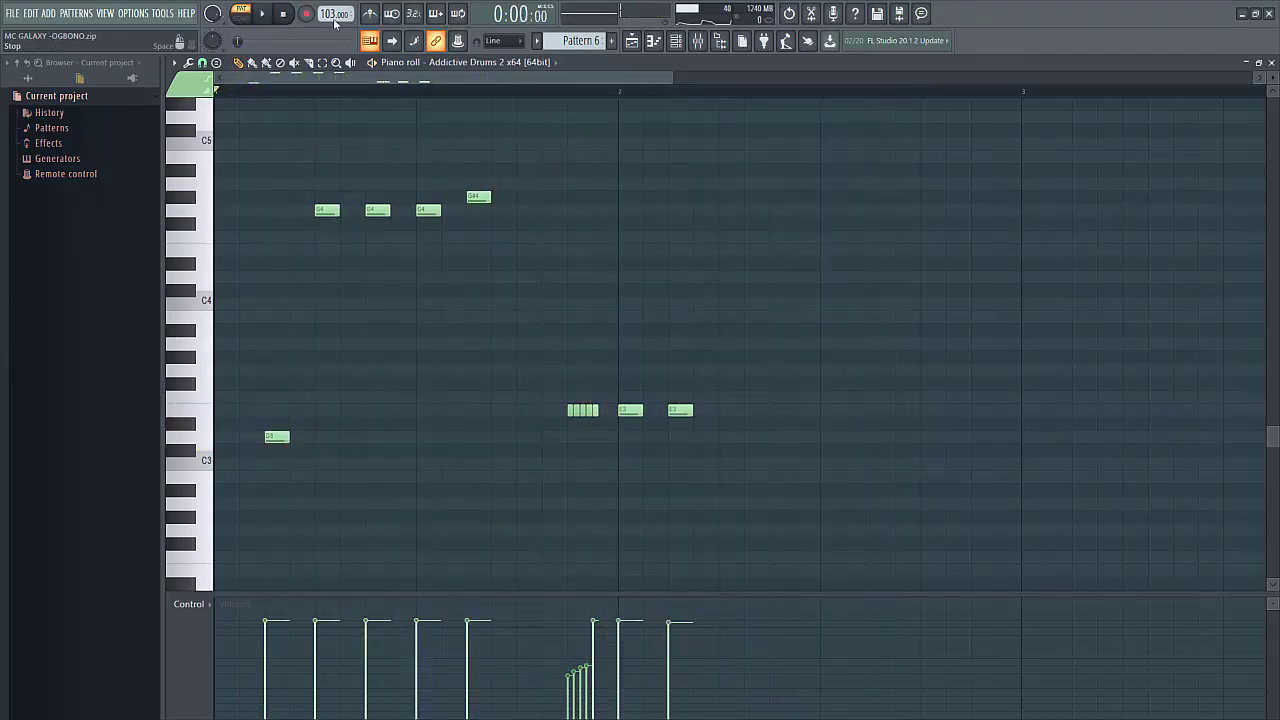
Step: Switch to Pattern 7, bring the Nexus #2 notes into view in the piano roll, and audition the pattern
left_click(675, 42)
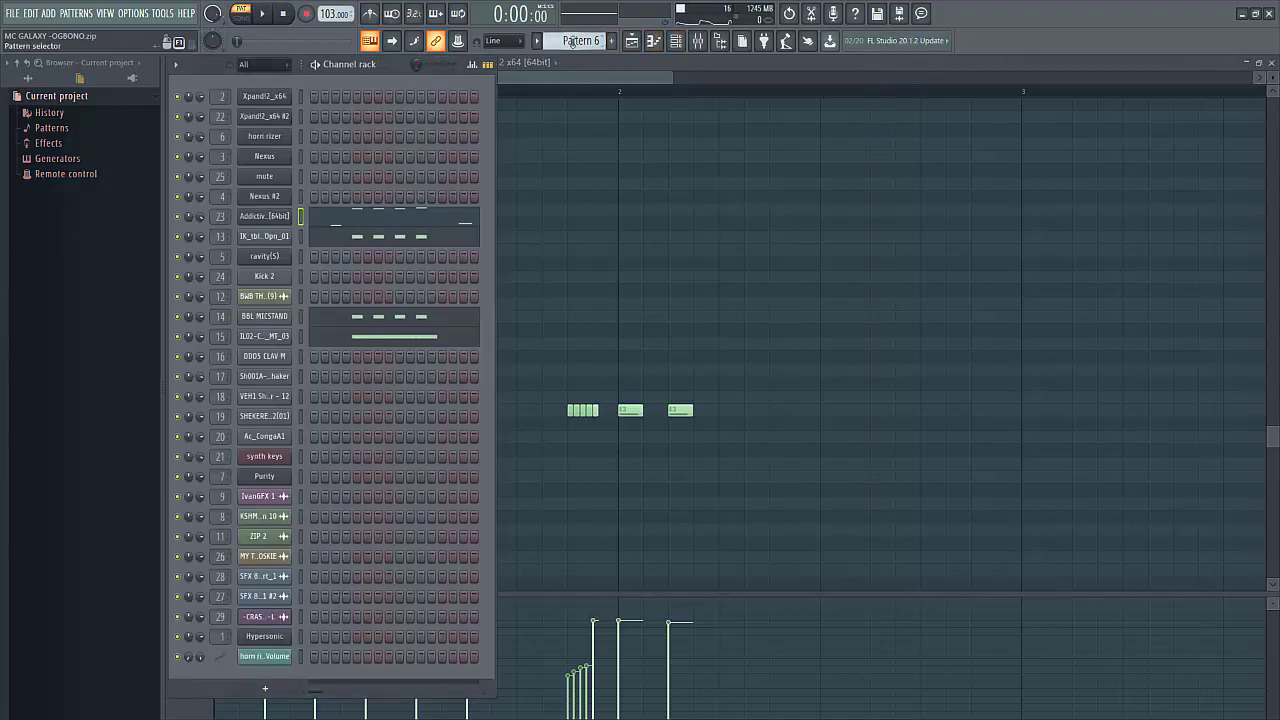
left_click(572, 41)
left_click_drag(572, 41, 467, 126)
left_click(338, 199)
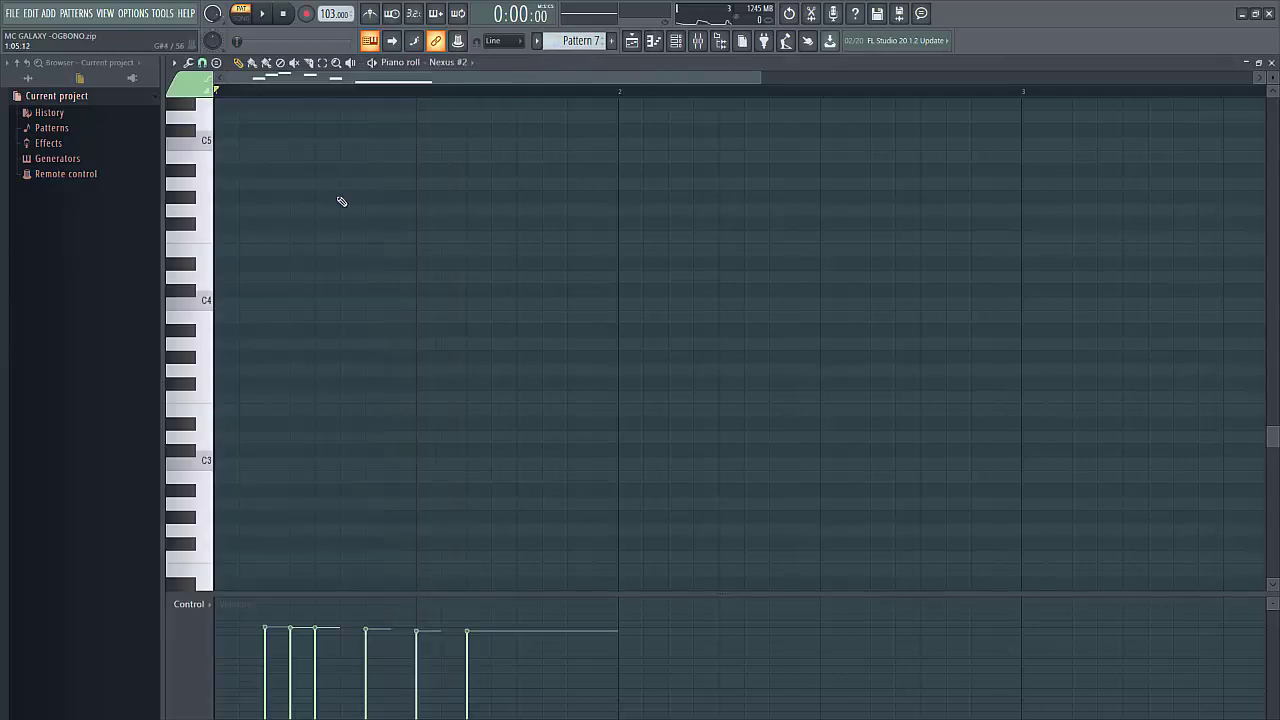
scroll(1273, 444, "up", 8)
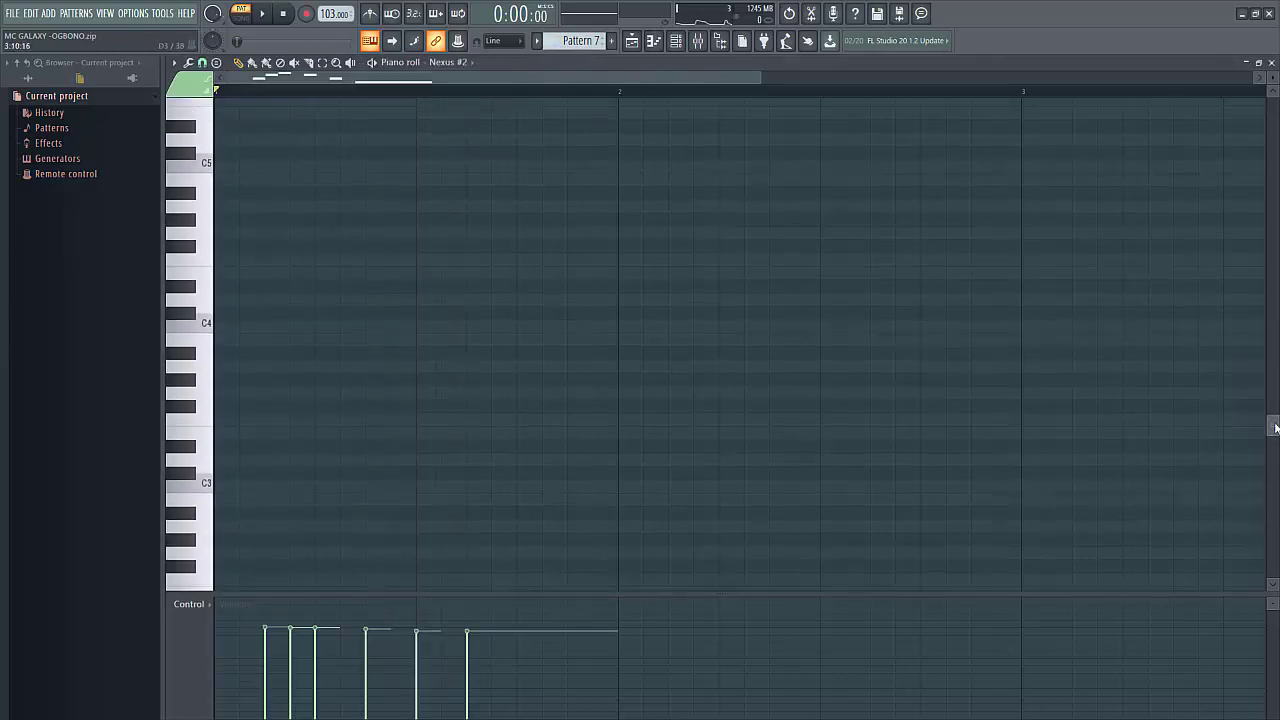
left_click(263, 14)
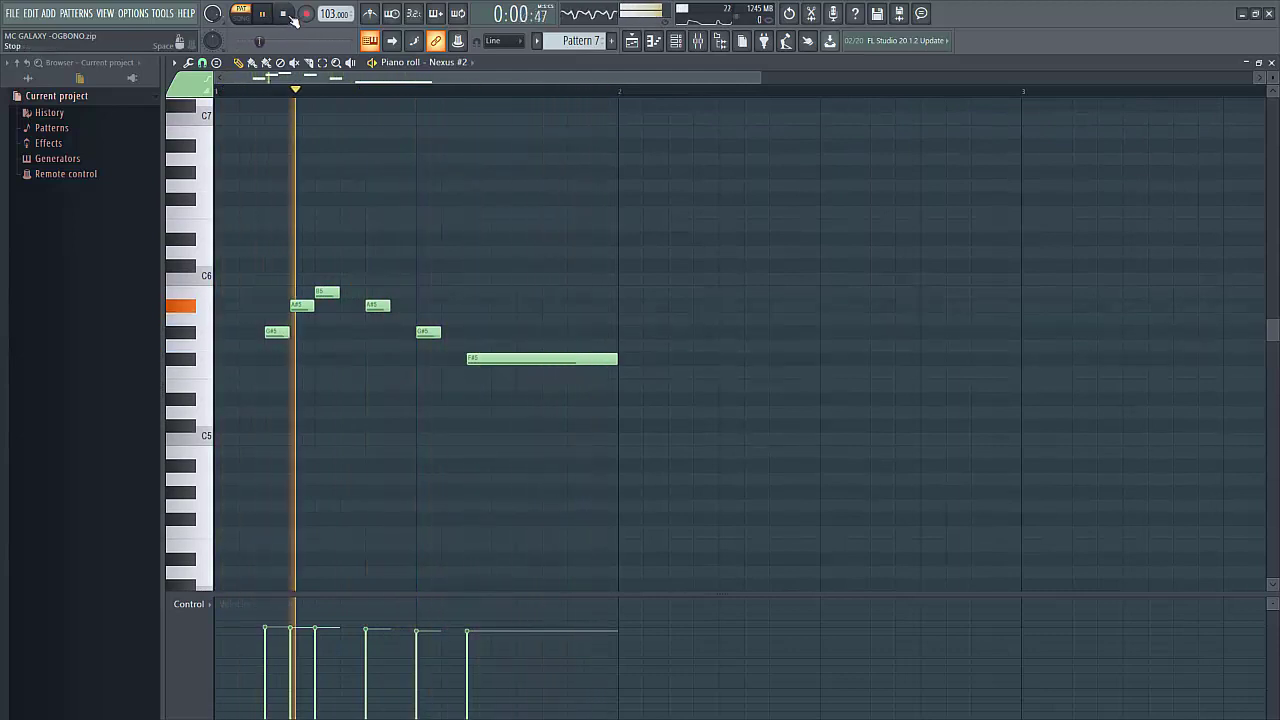
left_click(291, 15)
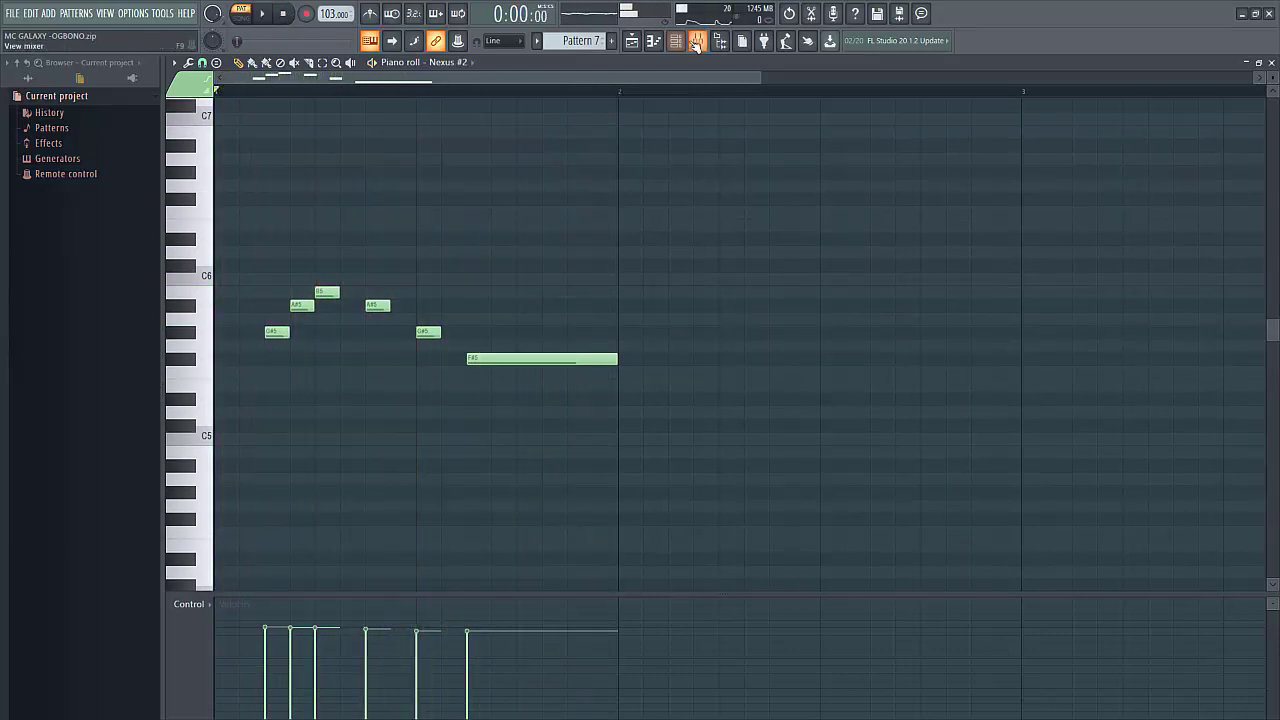
Step: Switch to Pattern 8, bring the ravity(S) channel's notes into view in the piano roll, and audition the pattern
key("F6")
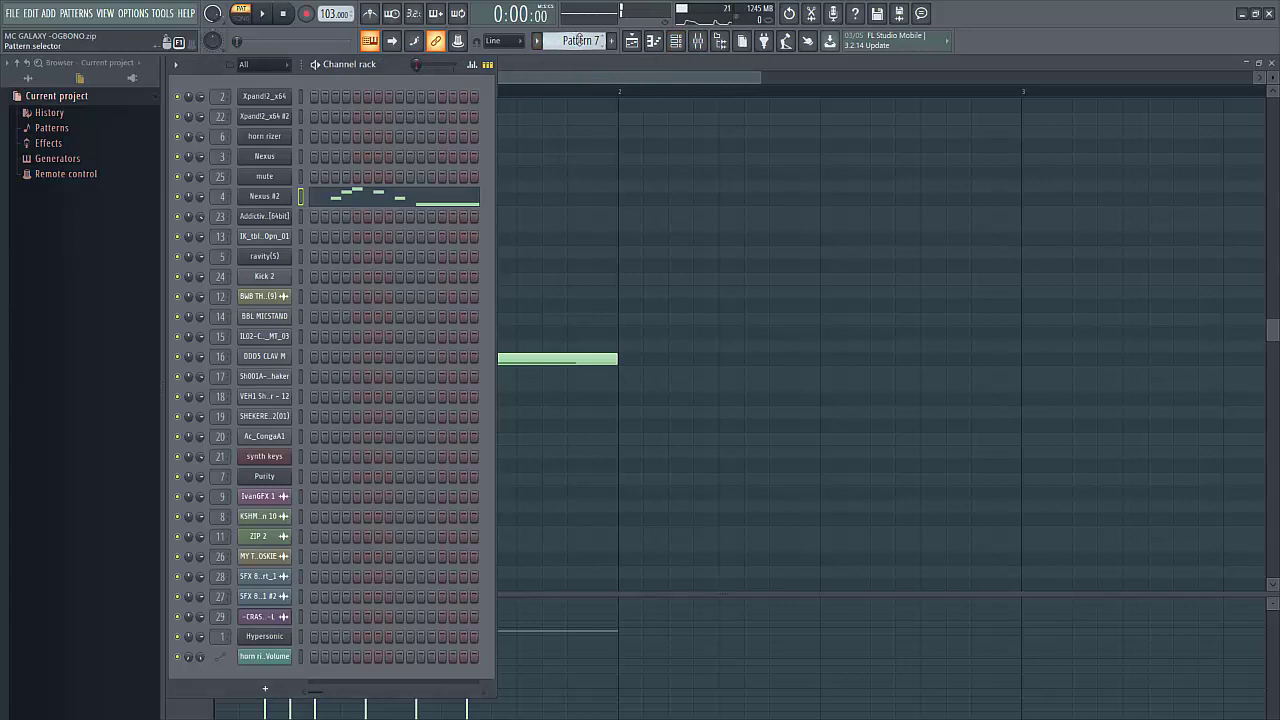
scroll(578, 40, "down", 1)
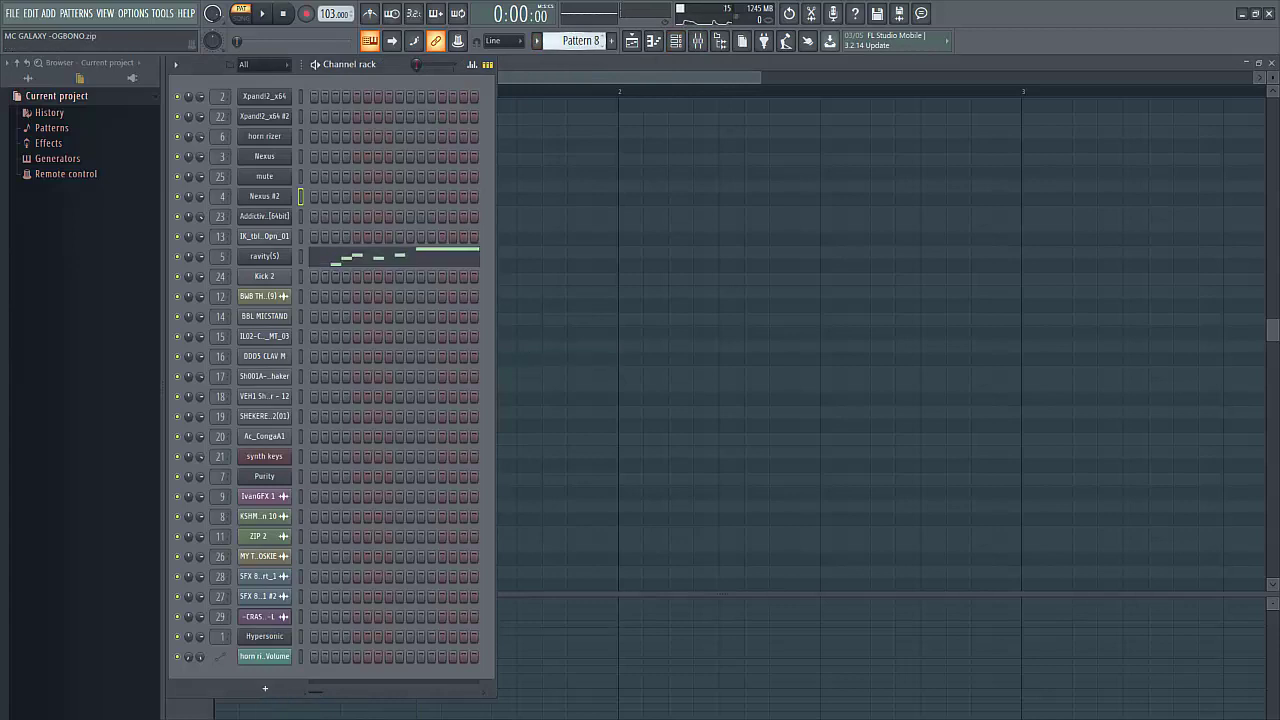
left_click(386, 259)
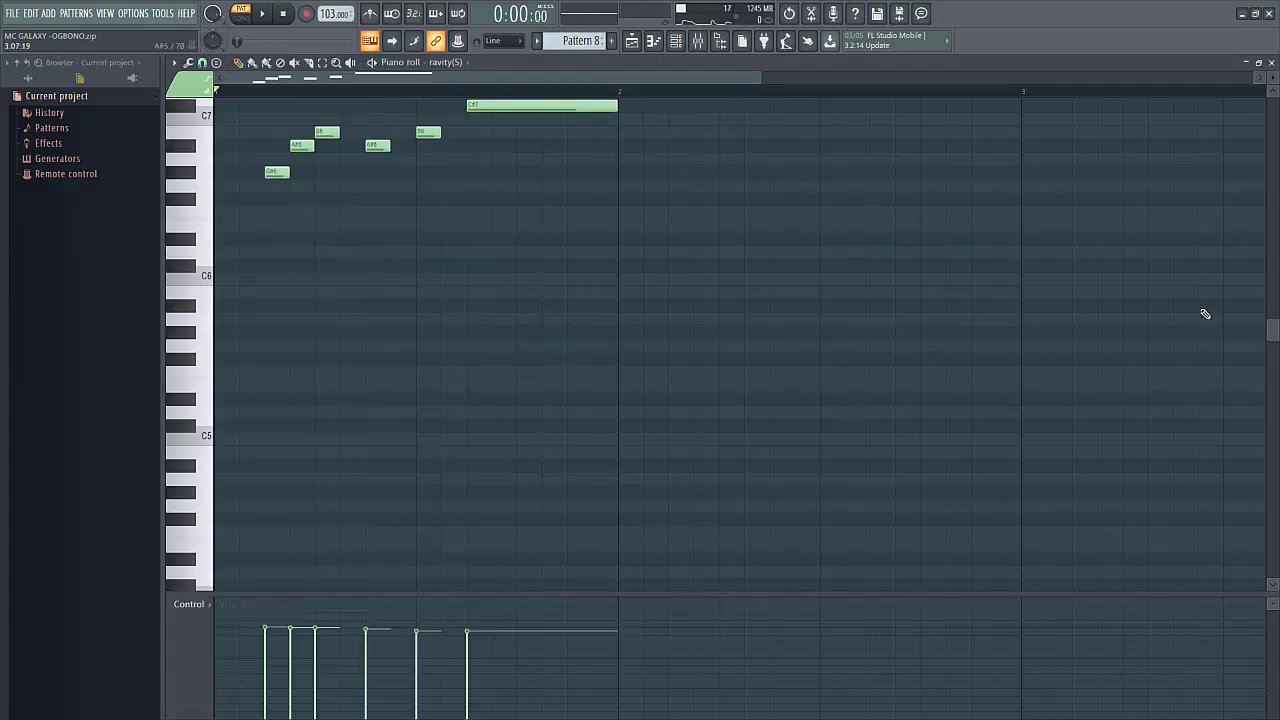
left_click_drag(1272, 331, 1270, 288)
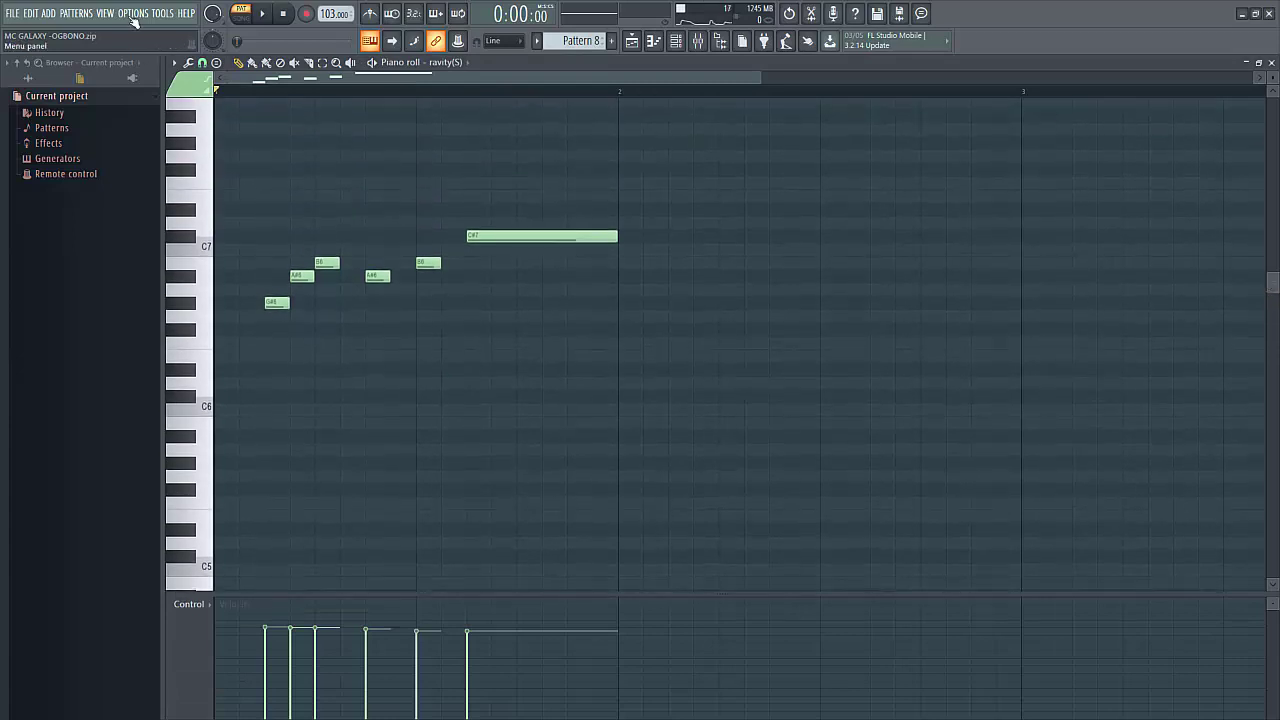
left_click(264, 14)
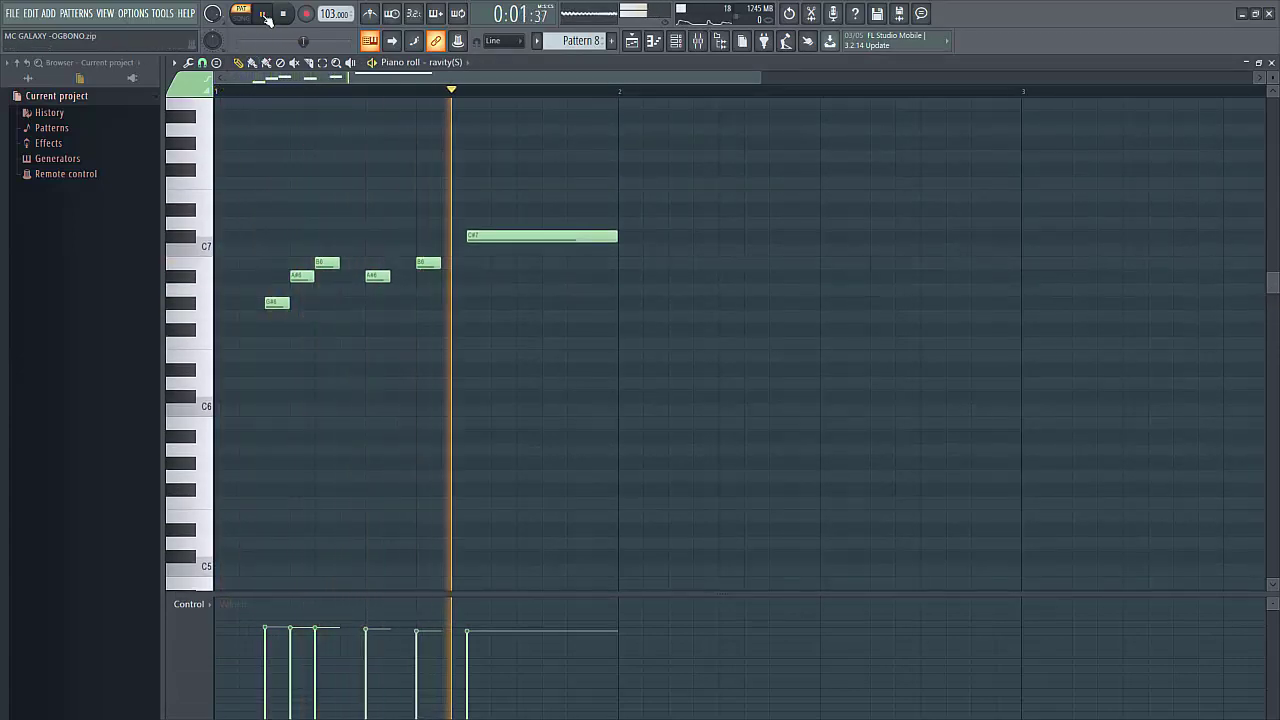
left_click(284, 14)
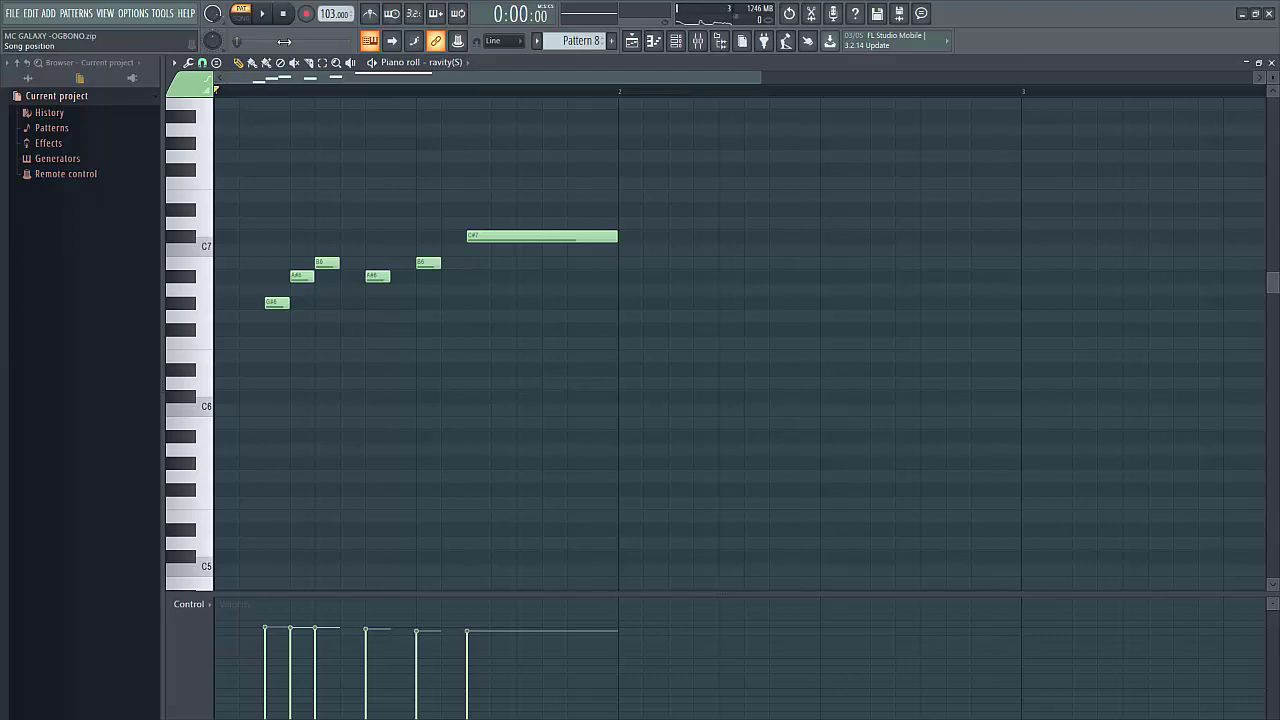
Step: With the mixer and channel rack open, play Pattern 11 and widen the rack to show both bars of its steps
left_click(700, 41)
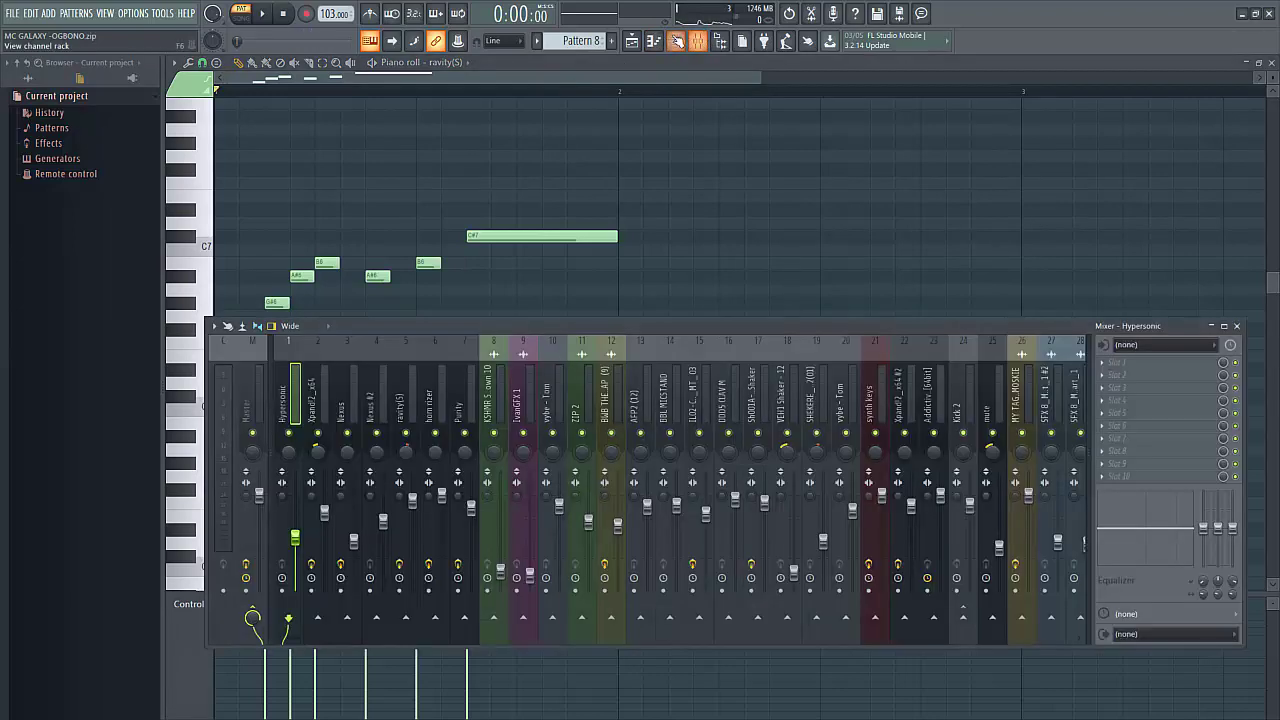
left_click(668, 46)
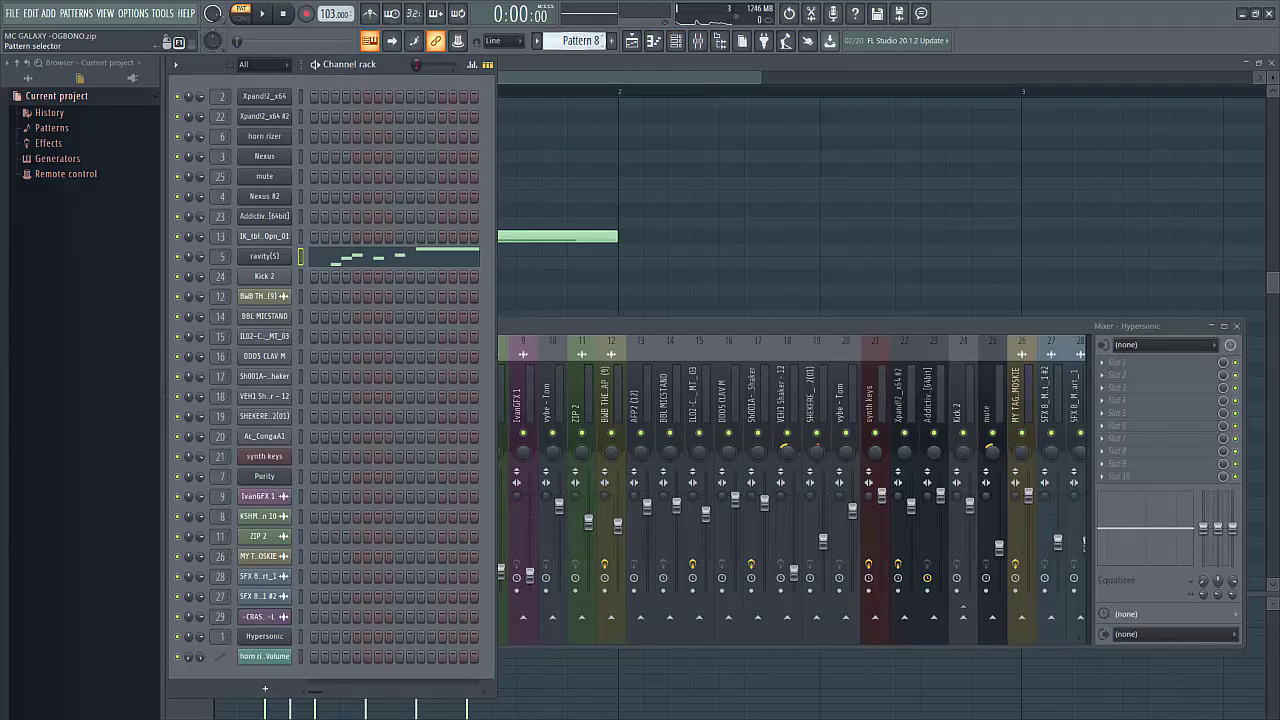
scroll(580, 40, "down", 1)
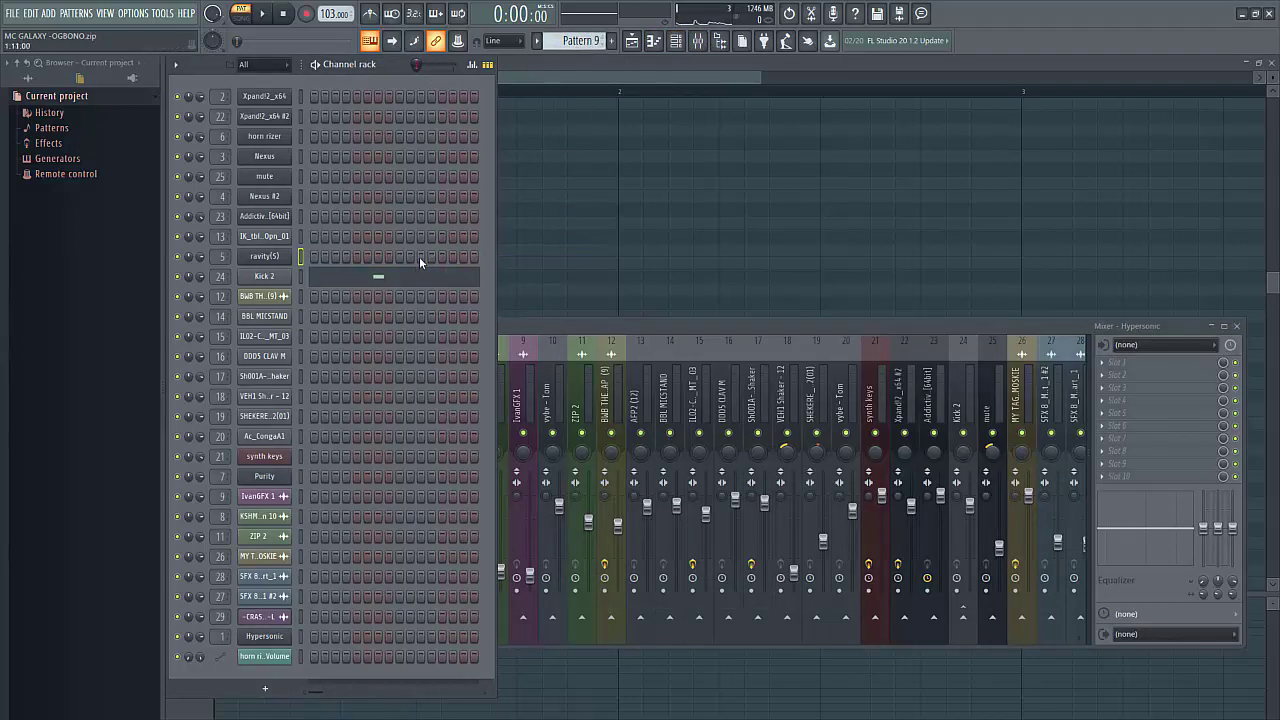
scroll(571, 40, "down", 2)
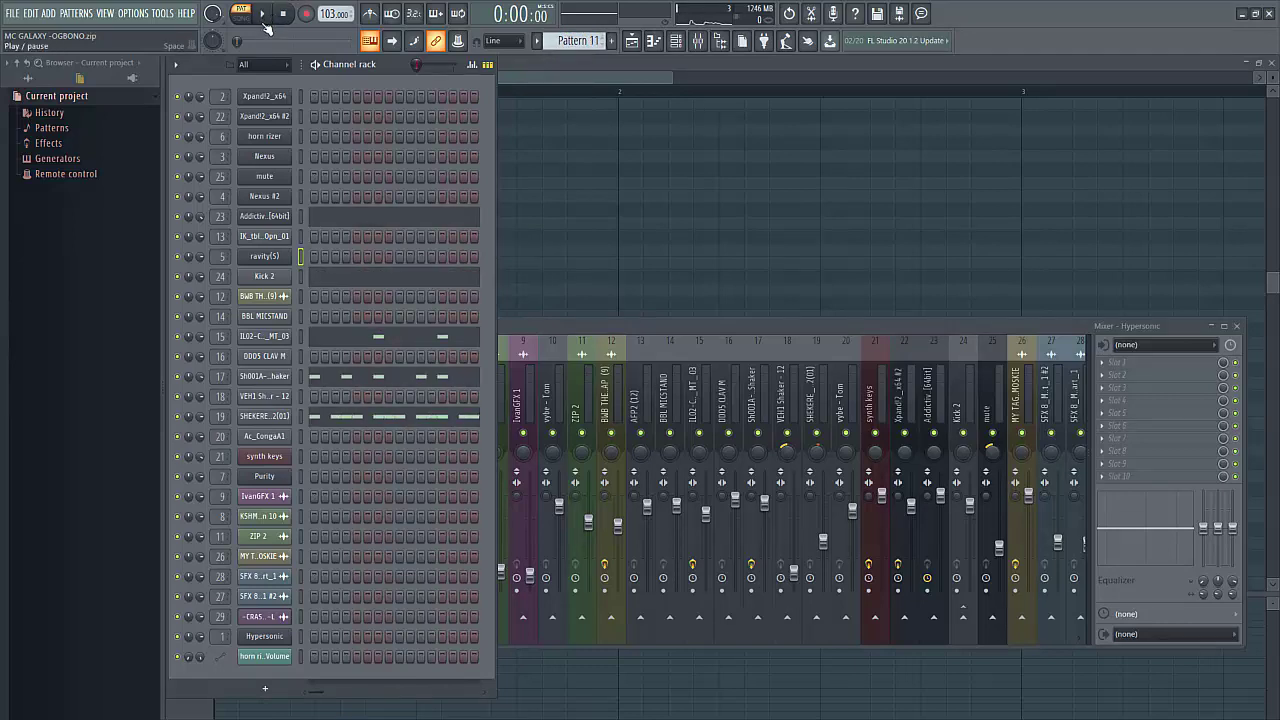
left_click(266, 14)
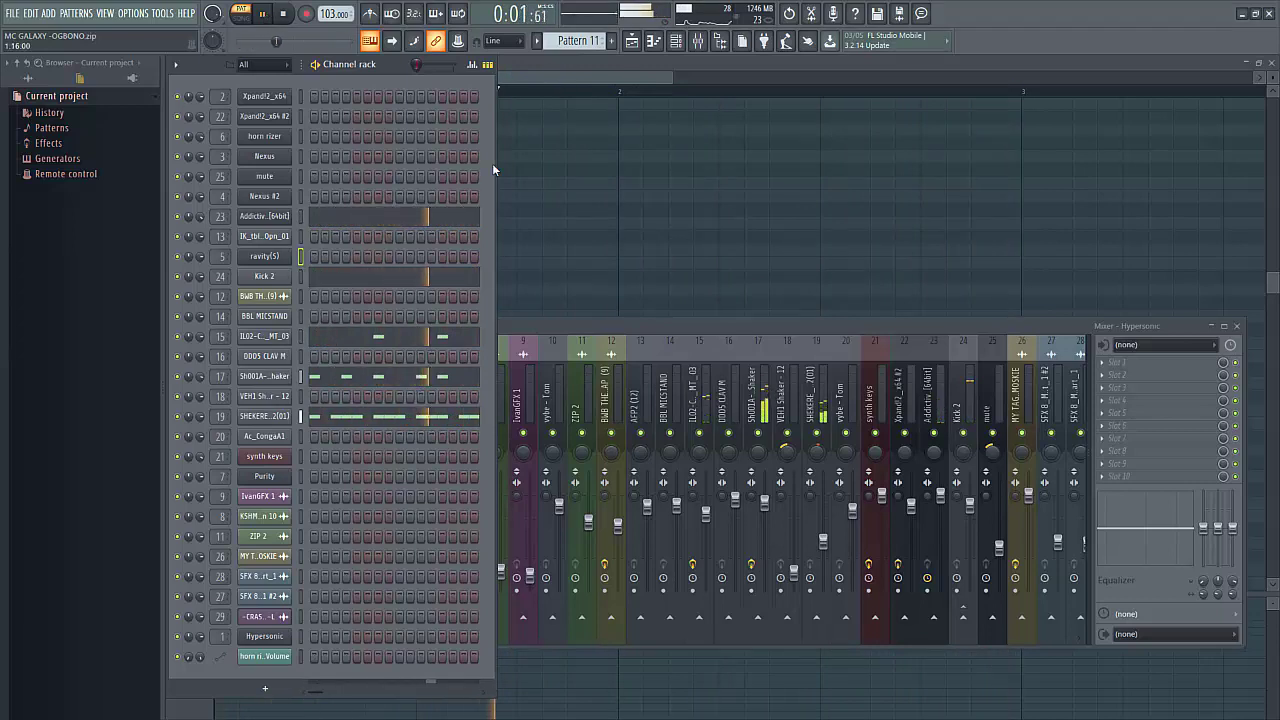
left_click_drag(494, 163, 669, 156)
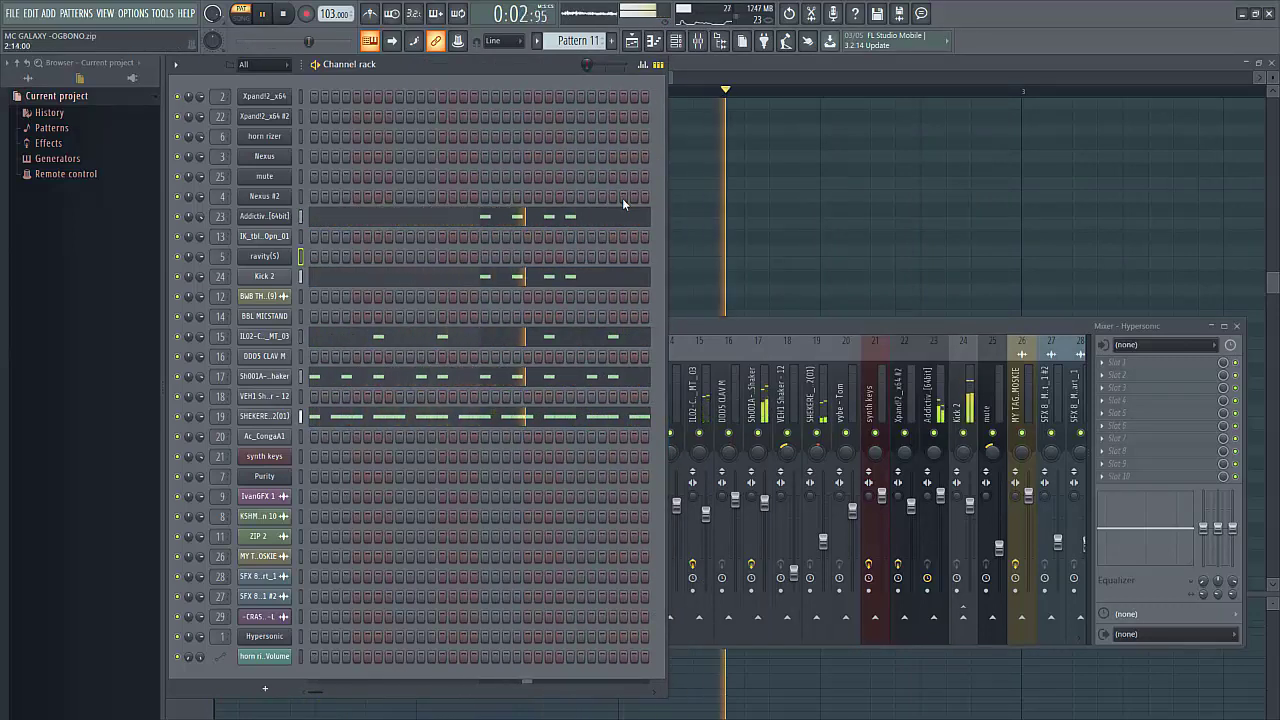
left_click(284, 14)
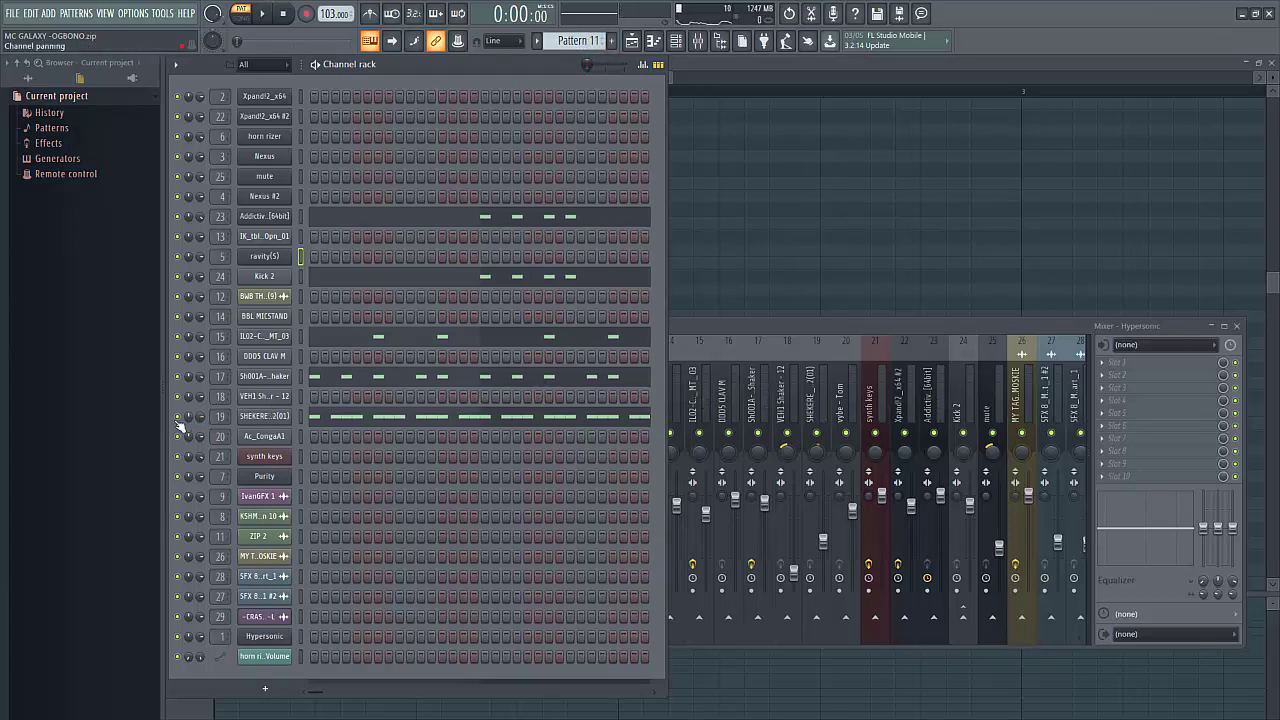
Step: Show Pattern 11's SHEKERE notes and the Sh001A-EQ Shaker notes in the piano roll, and return to the channel rack
left_click(350, 418)
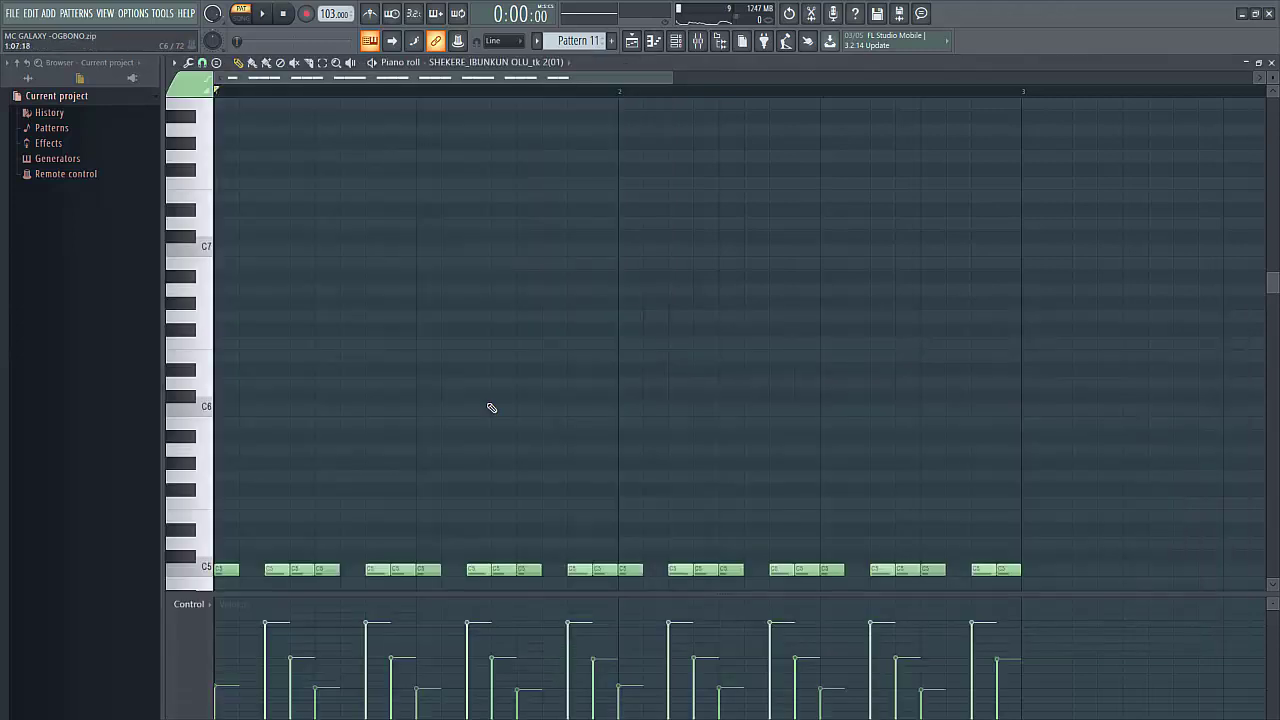
scroll(832, 472, "down", 4)
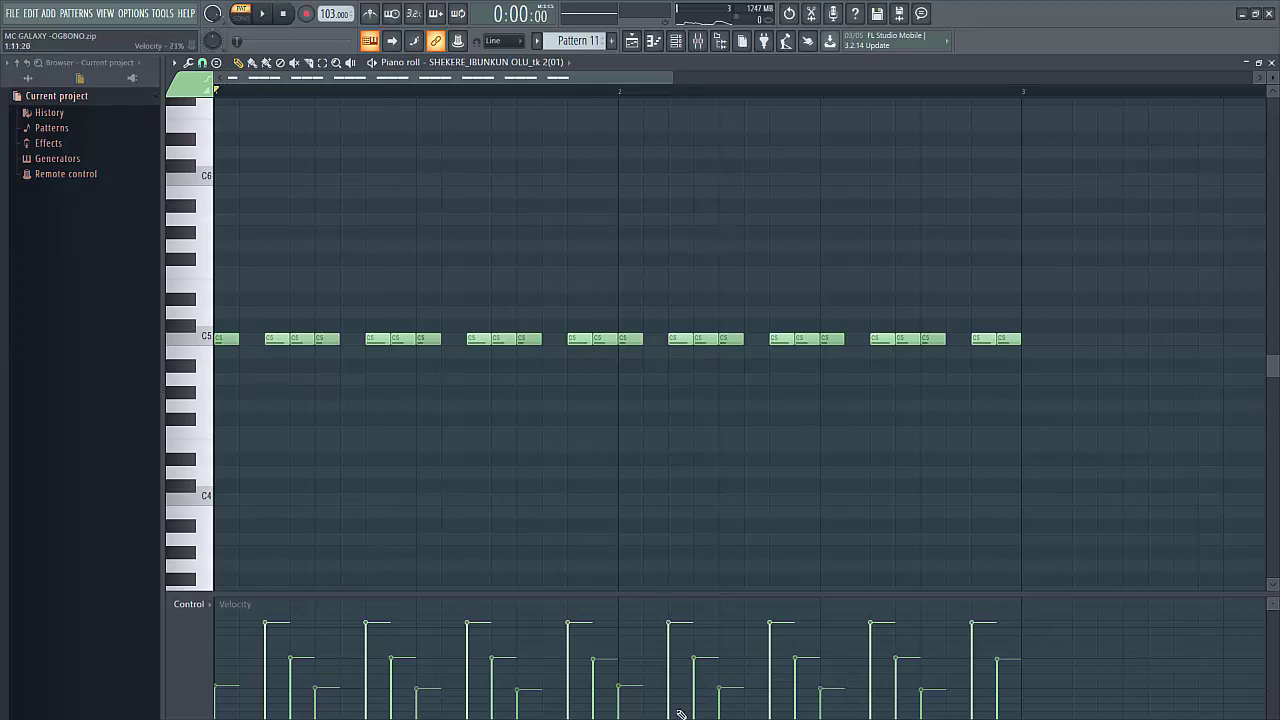
left_click(676, 40)
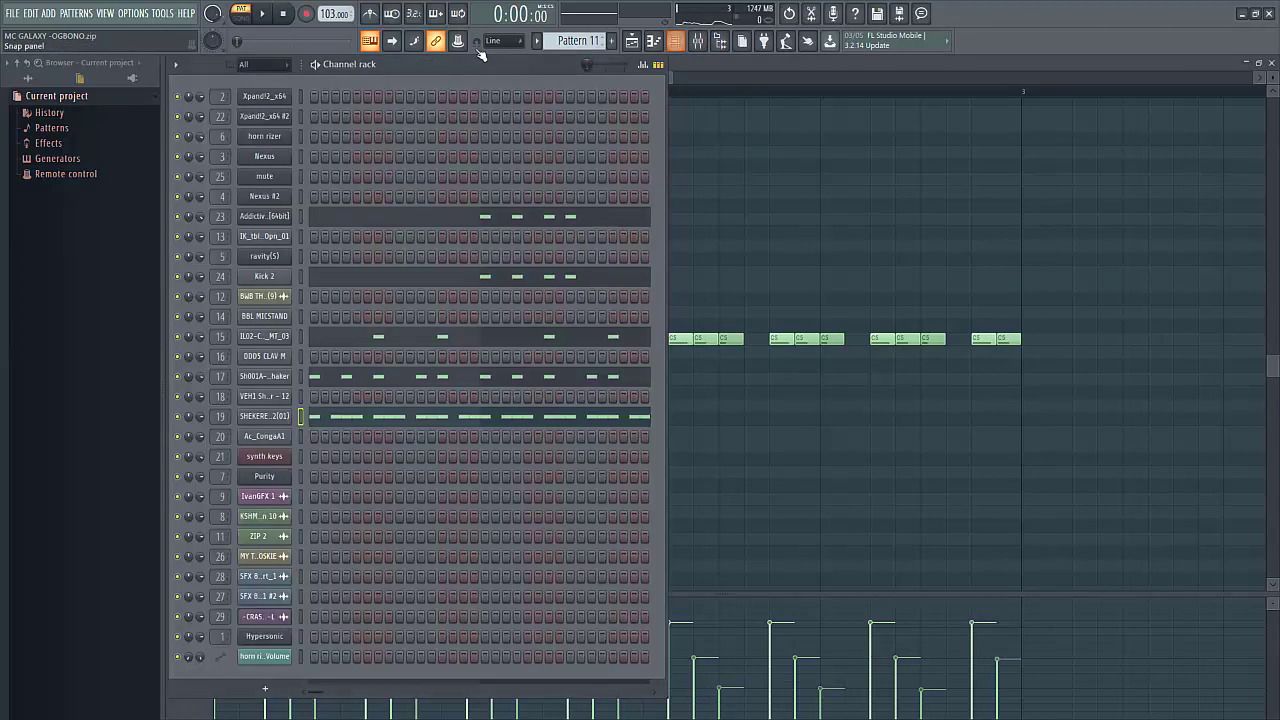
left_click(453, 380)
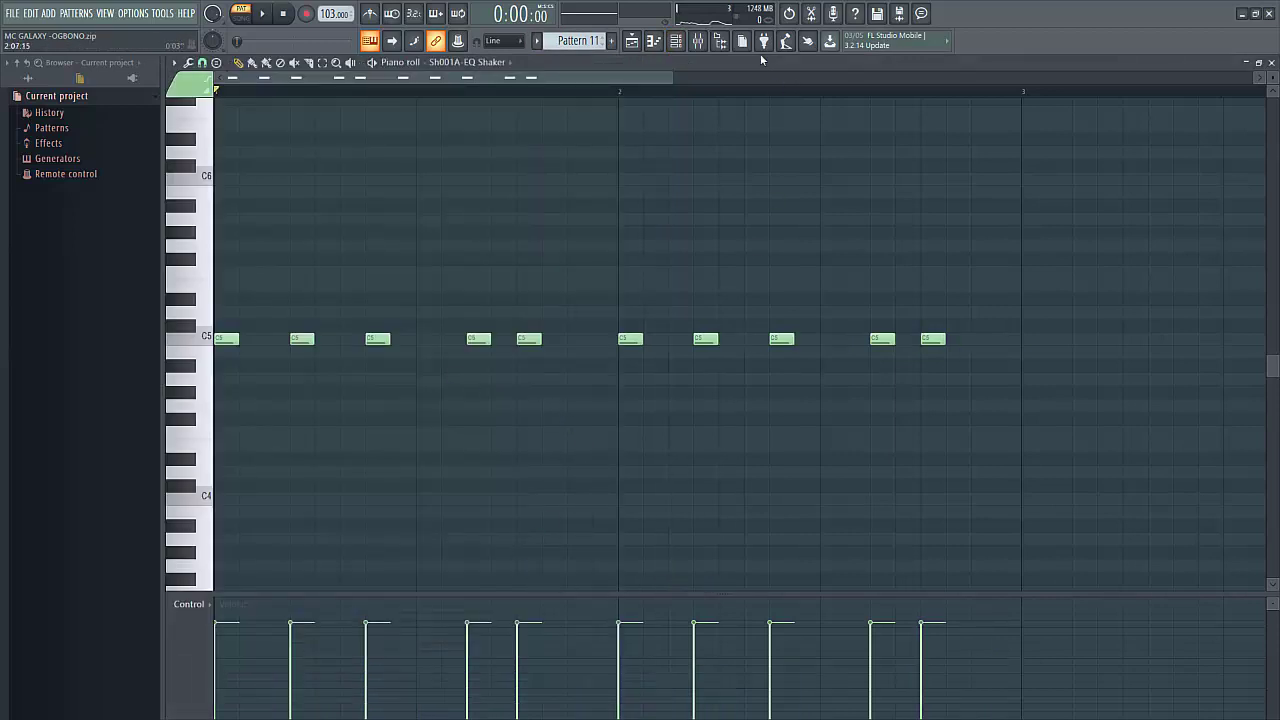
left_click(677, 41)
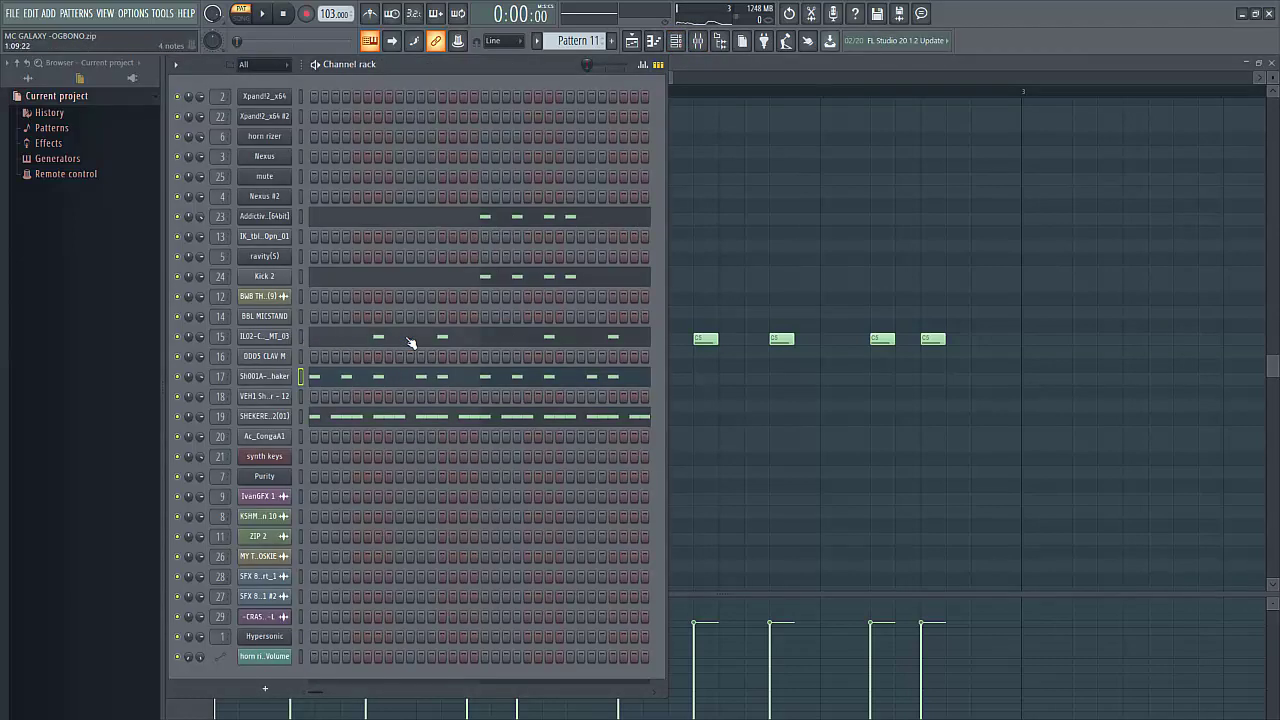
Step: Solo the Sh001A shaker in Pattern 11, play it, and bring in the pattern's other percussion channels until all five sound together
right_click(179, 378)
left_click(204, 379)
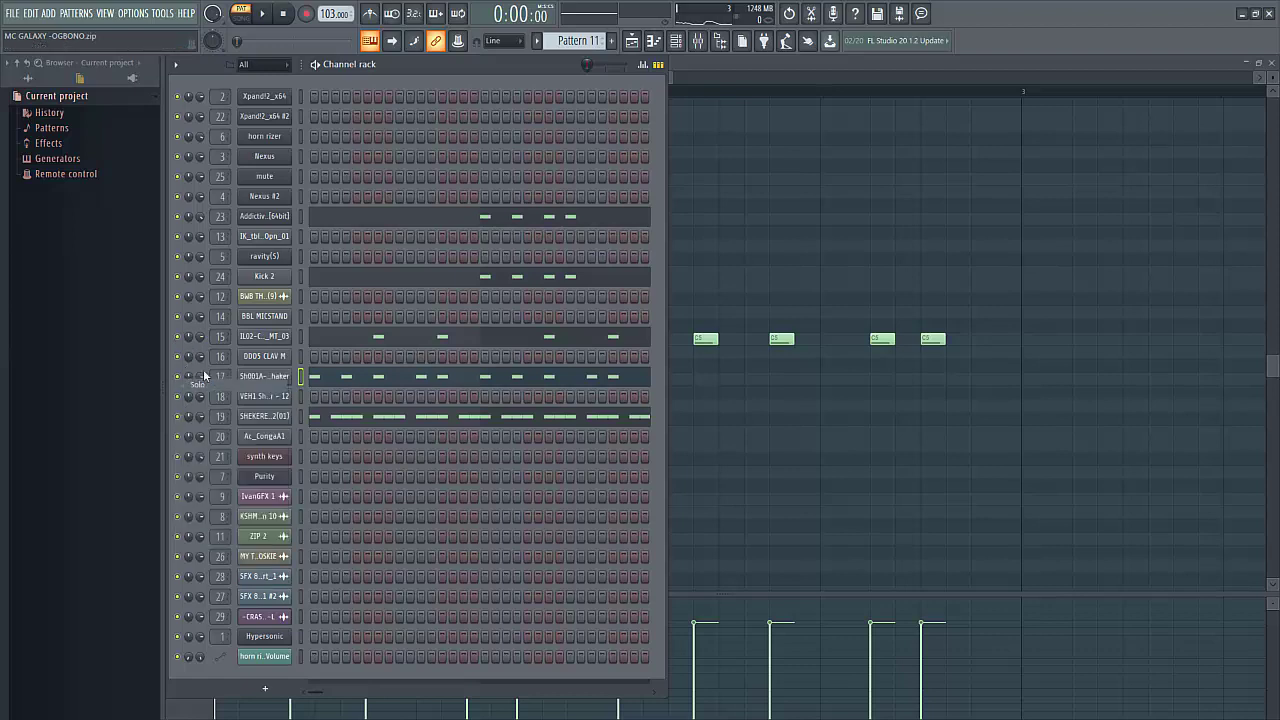
left_click(264, 14)
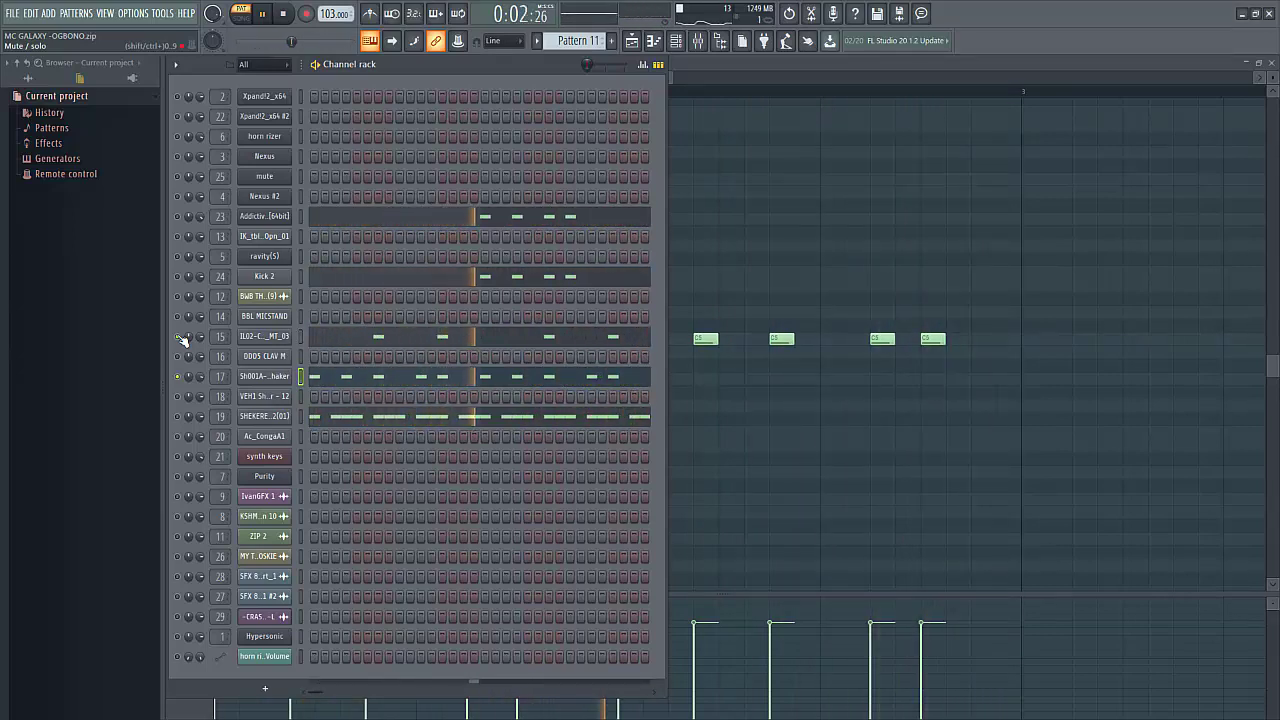
left_click(283, 13)
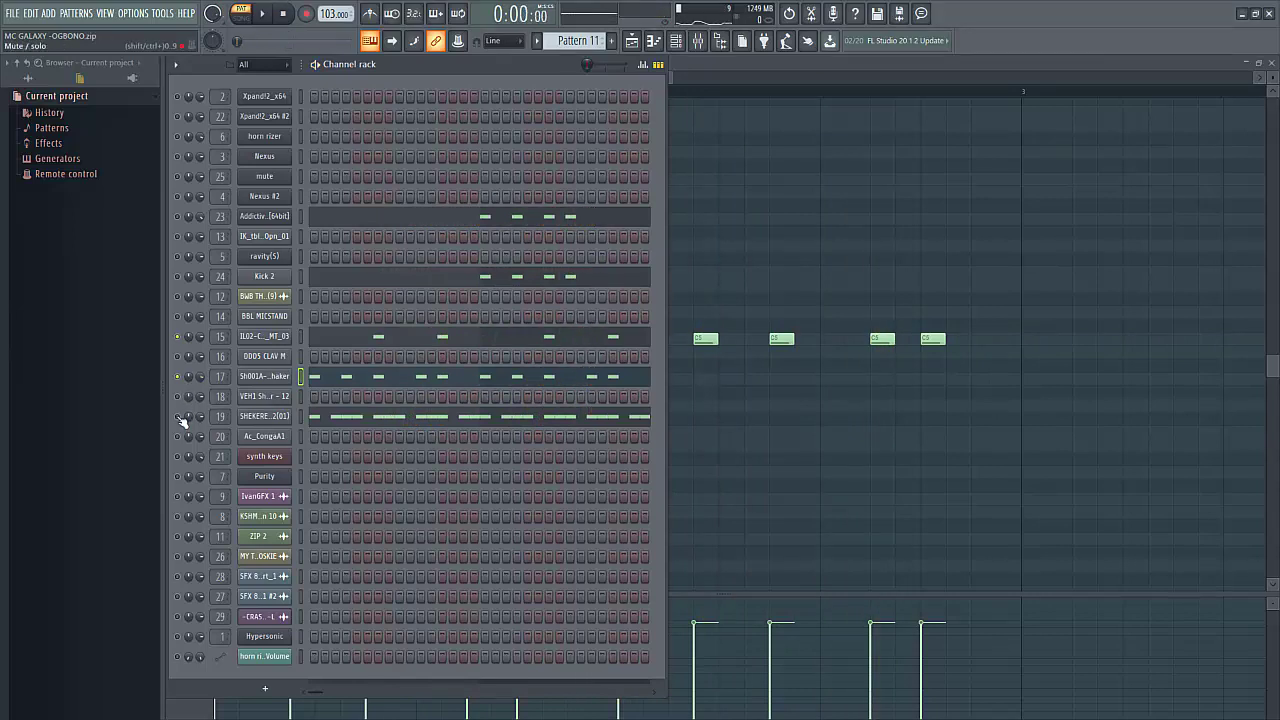
left_click(263, 14)
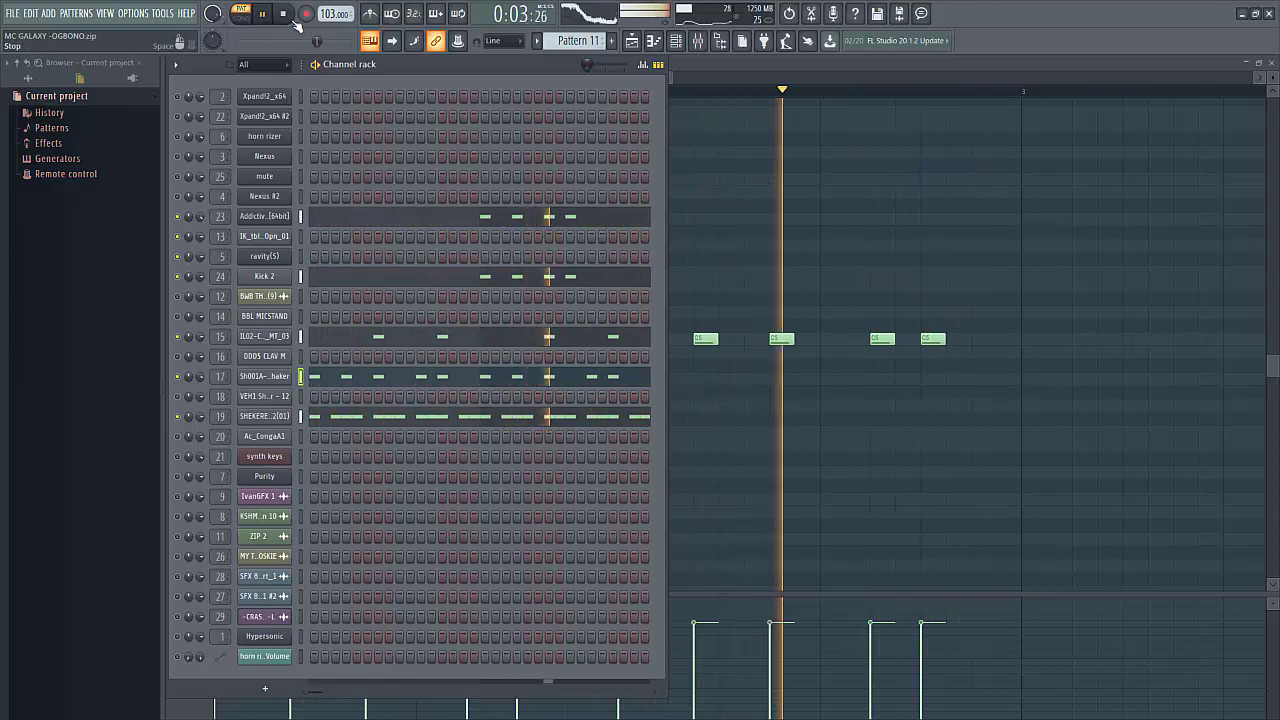
left_click(284, 14)
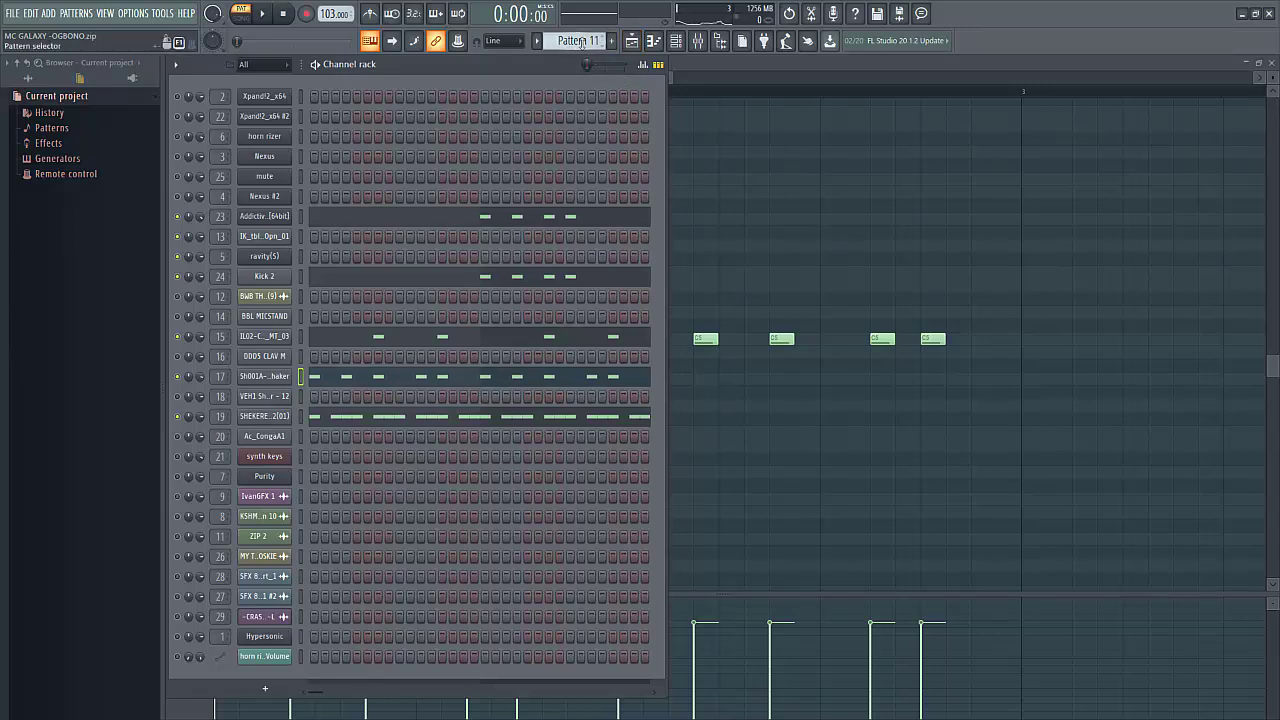
Step: Switch to Pattern 12, re-enable all channels during playback, and continue playing into Pattern 13 before stopping
scroll(581, 43, "down", 1)
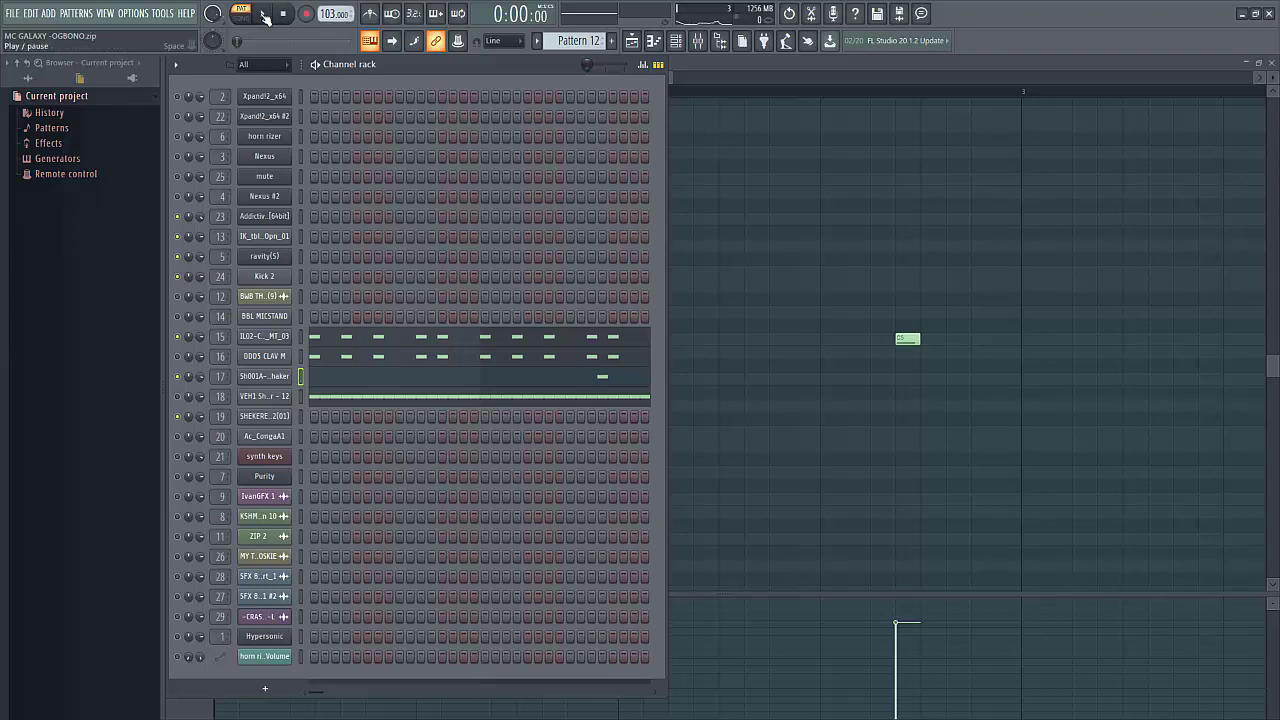
left_click(264, 15)
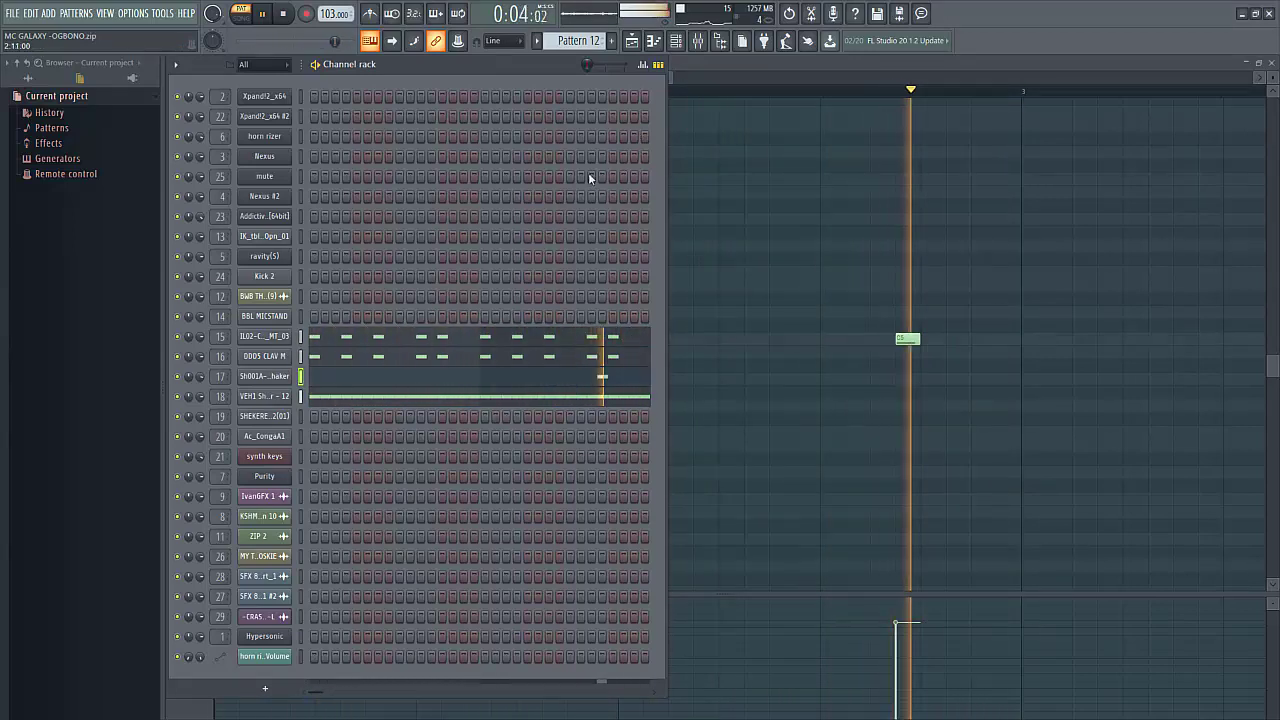
left_click_drag(577, 41, 577, 33)
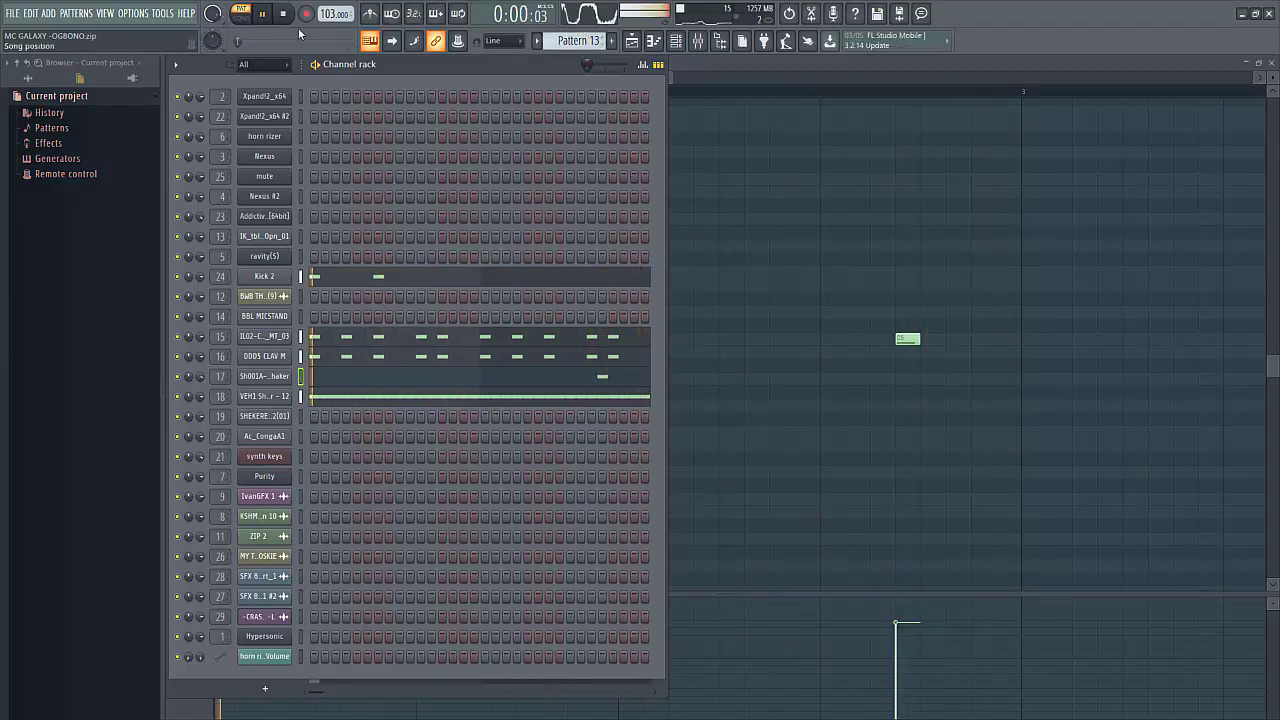
key("space")
Step: Show the steps of Patterns 14 and 15 in the channel rack, and audition Pattern 16
scroll(578, 41, "down", 1)
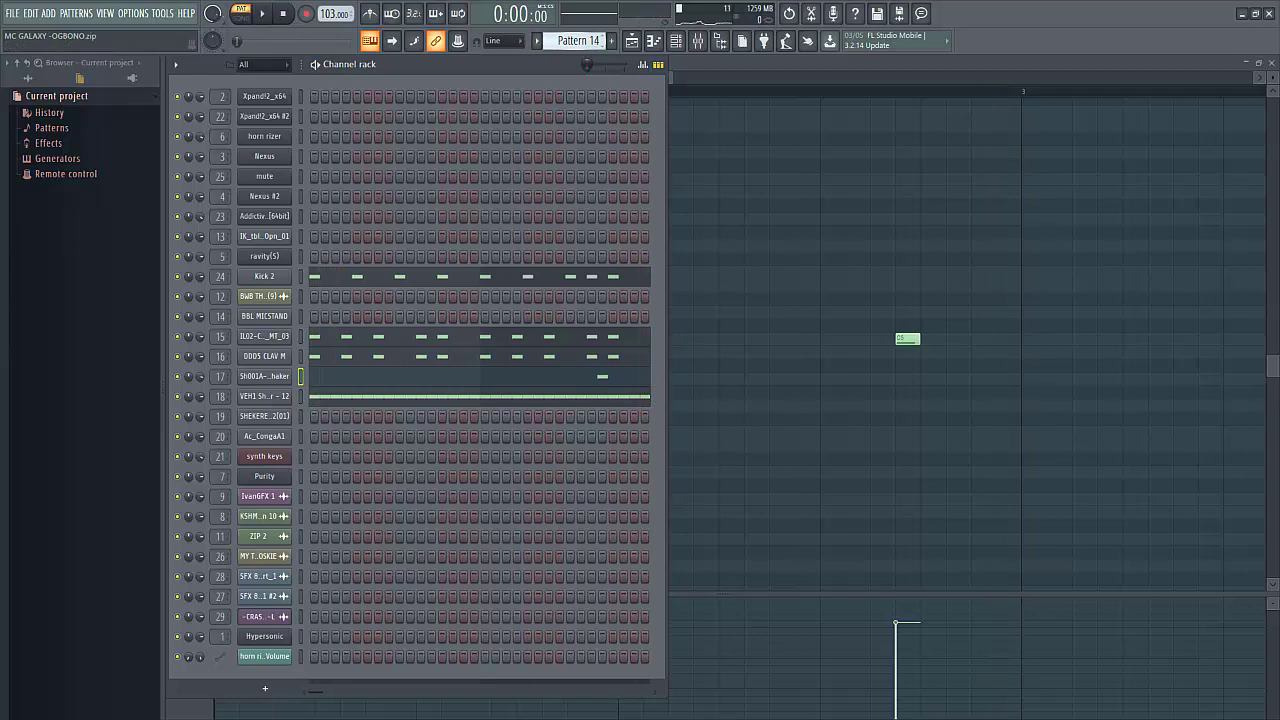
scroll(578, 41, "down", 1)
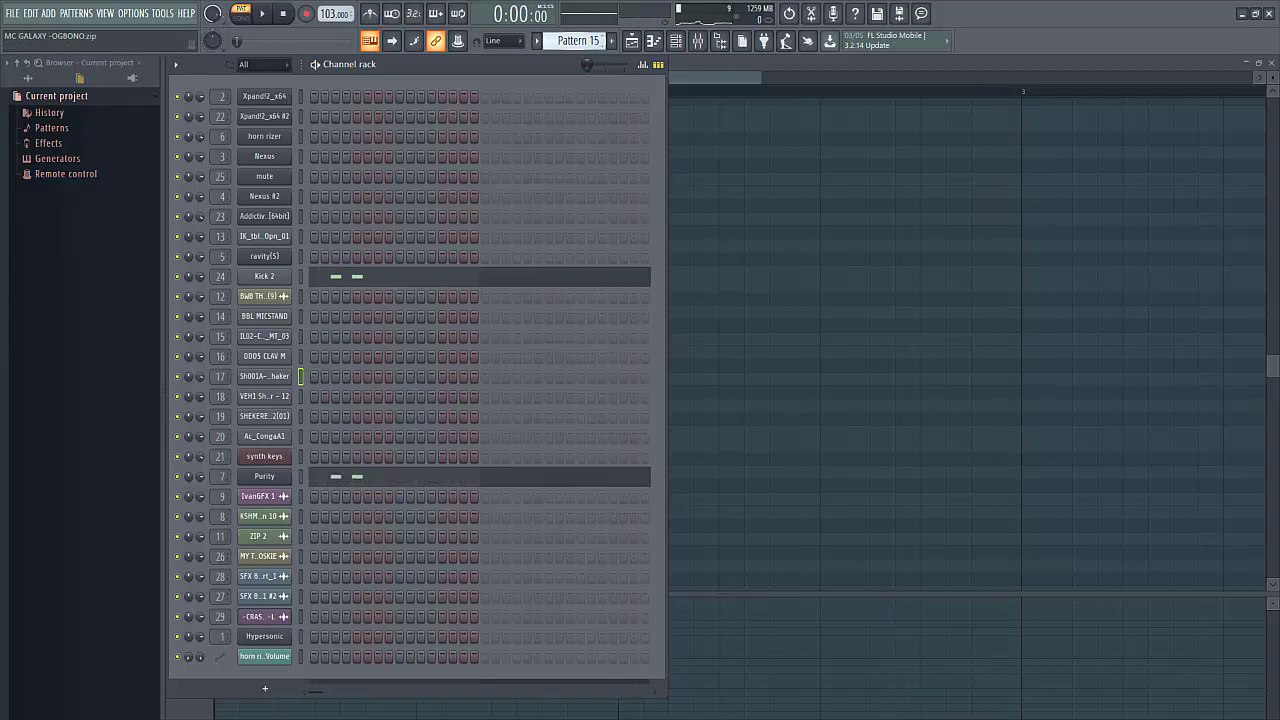
scroll(578, 41, "down", 1)
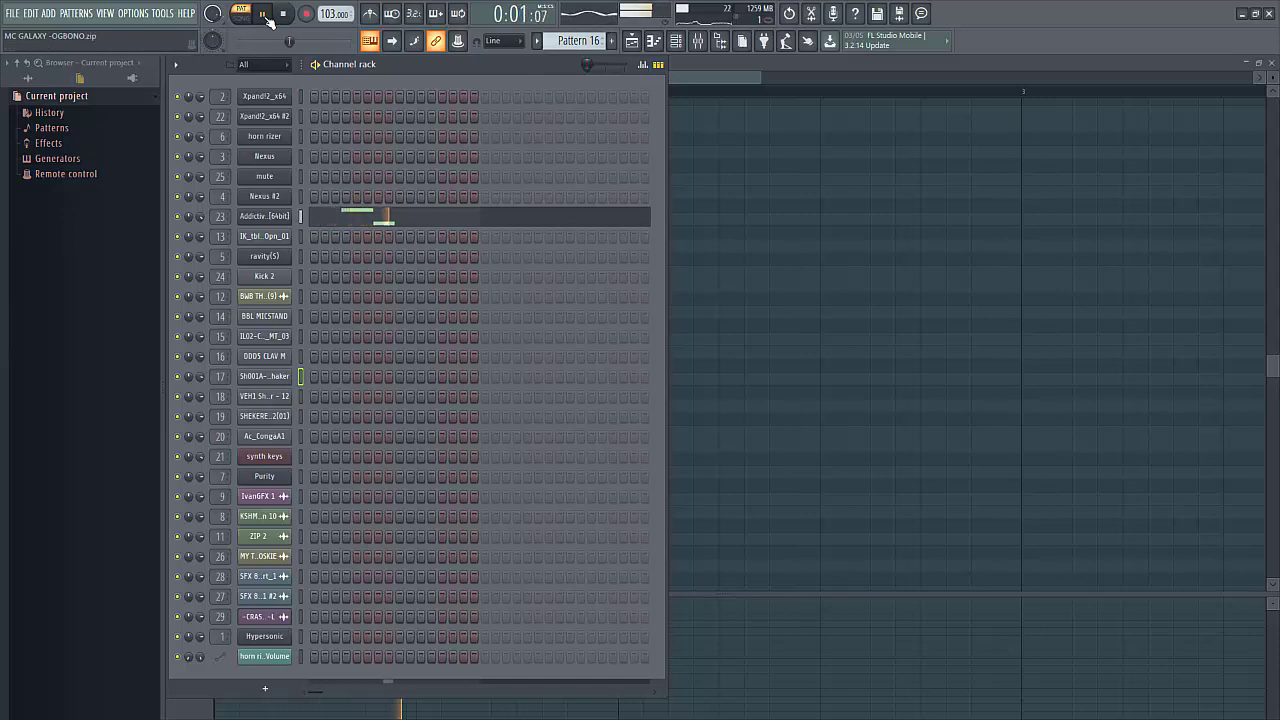
left_click(283, 13)
Step: Show the Nexus #2 notes of Patterns 18 and 19 in full in the piano roll and play each pattern
key("KP_Add")
key("KP_Add")
left_click(364, 199)
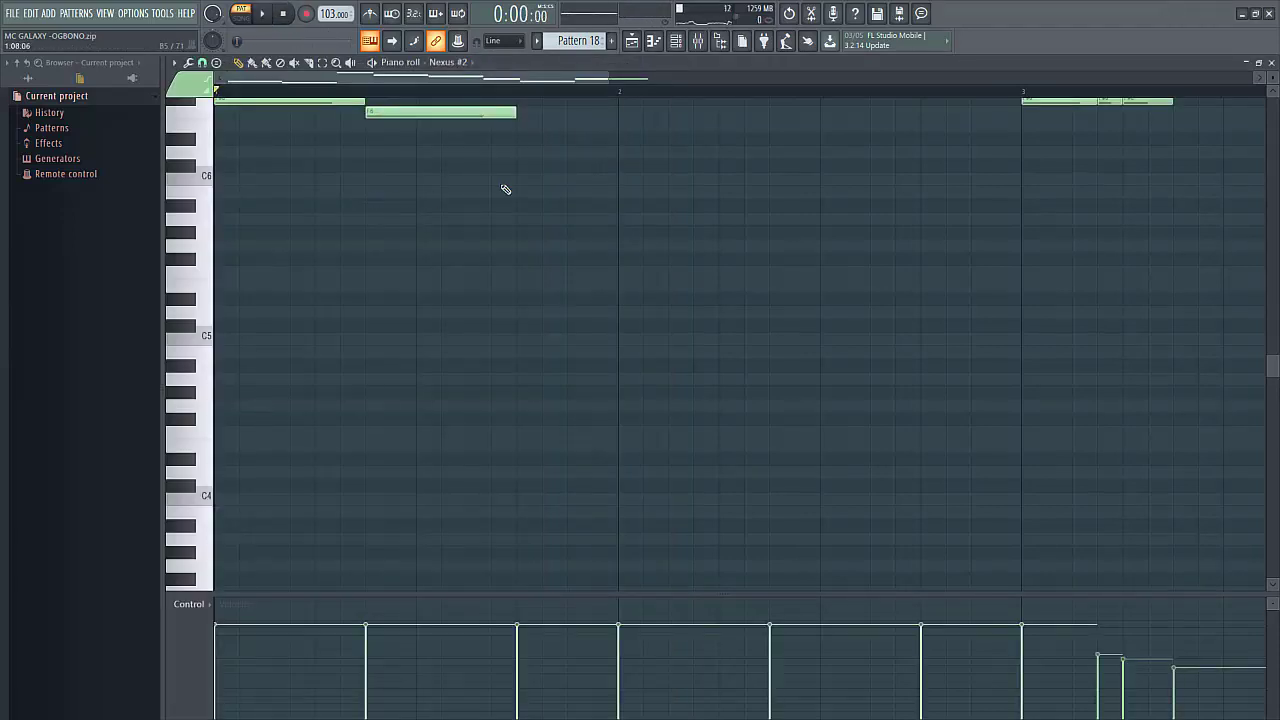
left_click_drag(1274, 374, 1256, 260)
left_click_drag(605, 77, 827, 77)
left_click(265, 14)
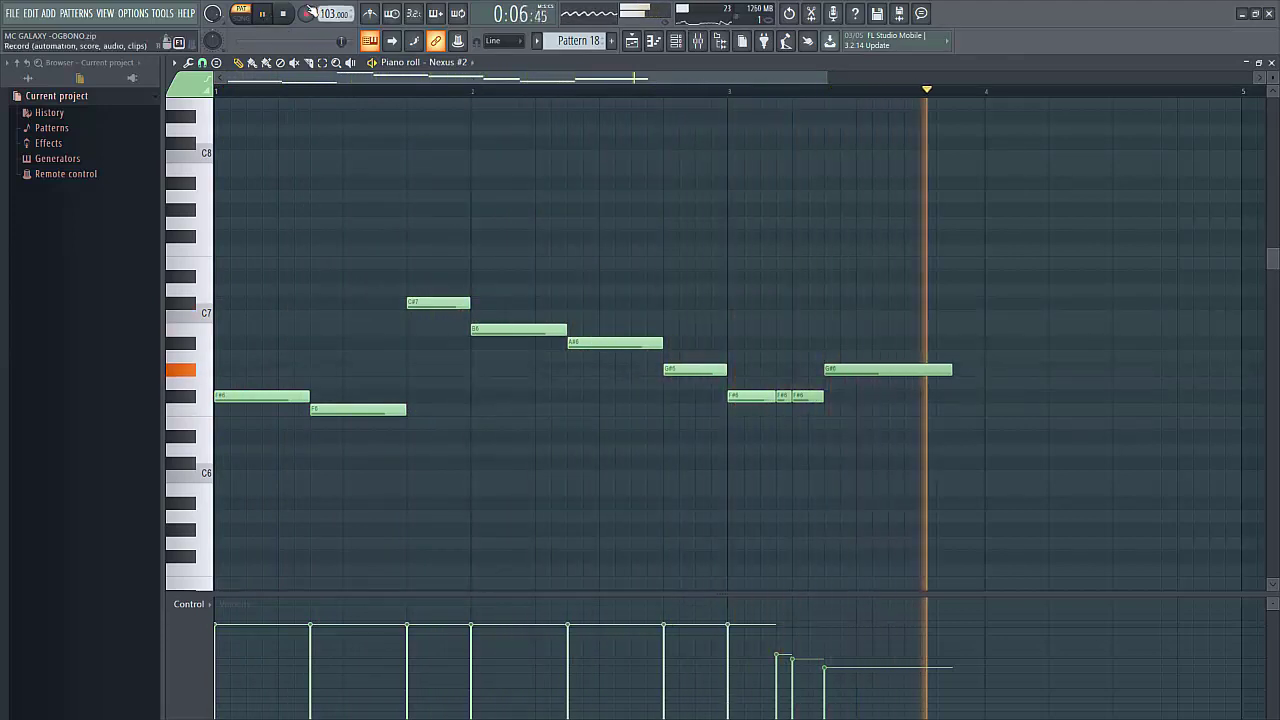
key("space")
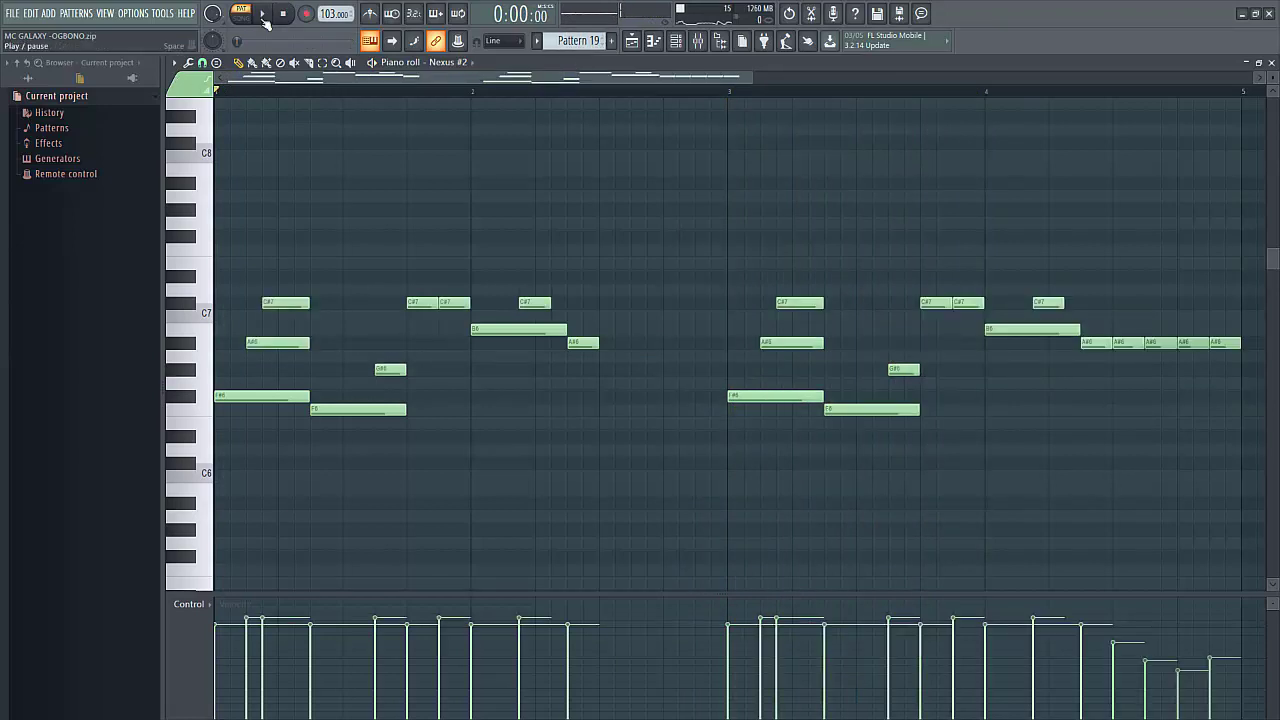
left_click(272, 21)
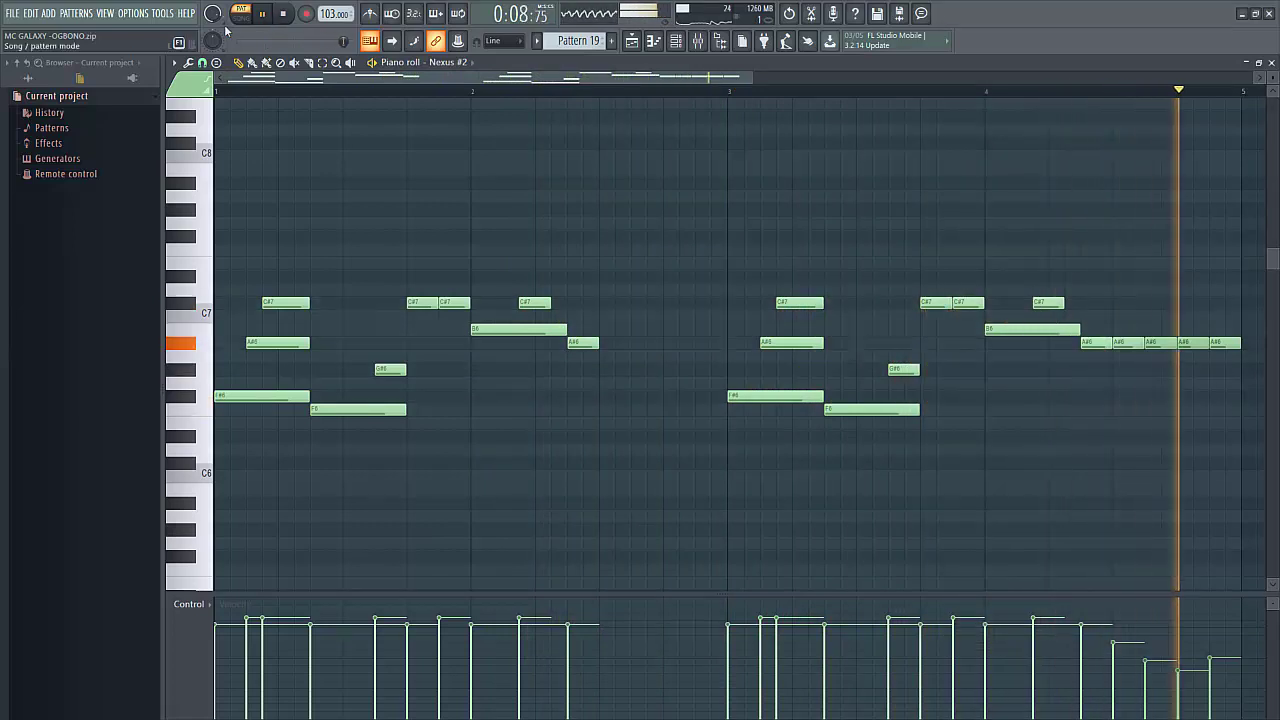
left_click(290, 16)
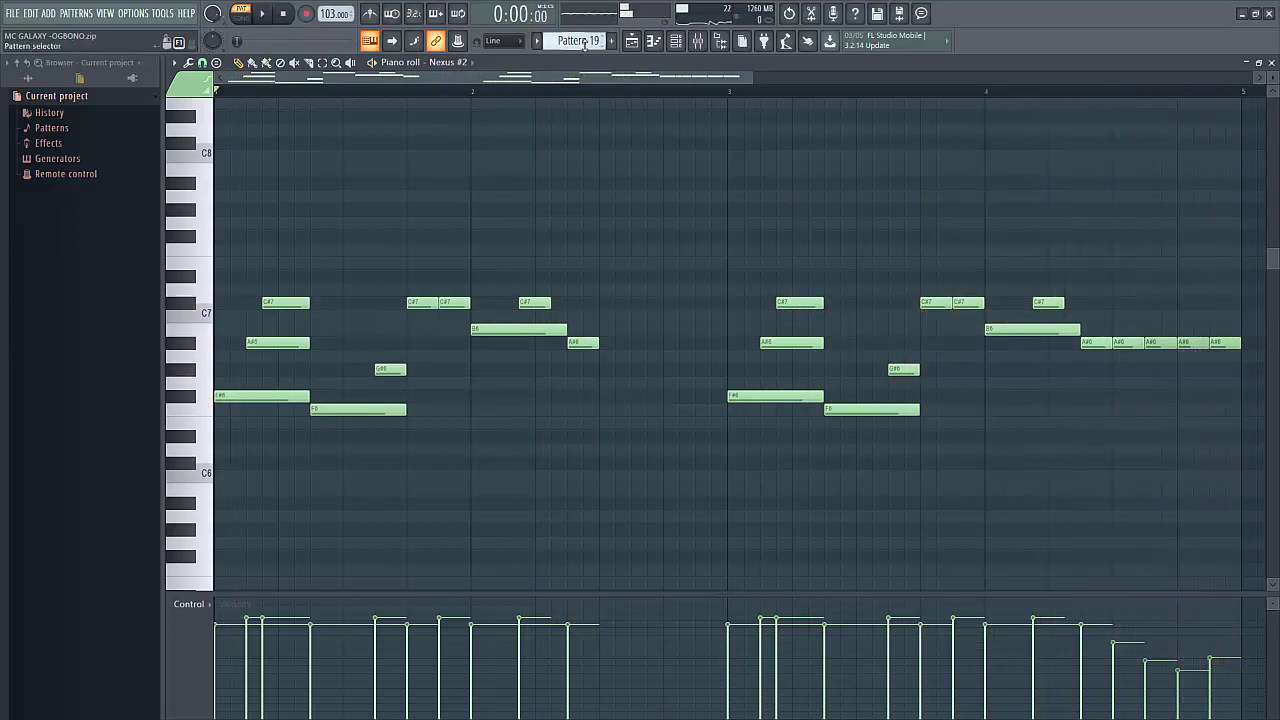
Step: Switch to Pattern 20 in the channel rack, open the synth keys plugin, and play the pattern with its window moved off the channel names
scroll(584, 44, "down", 1)
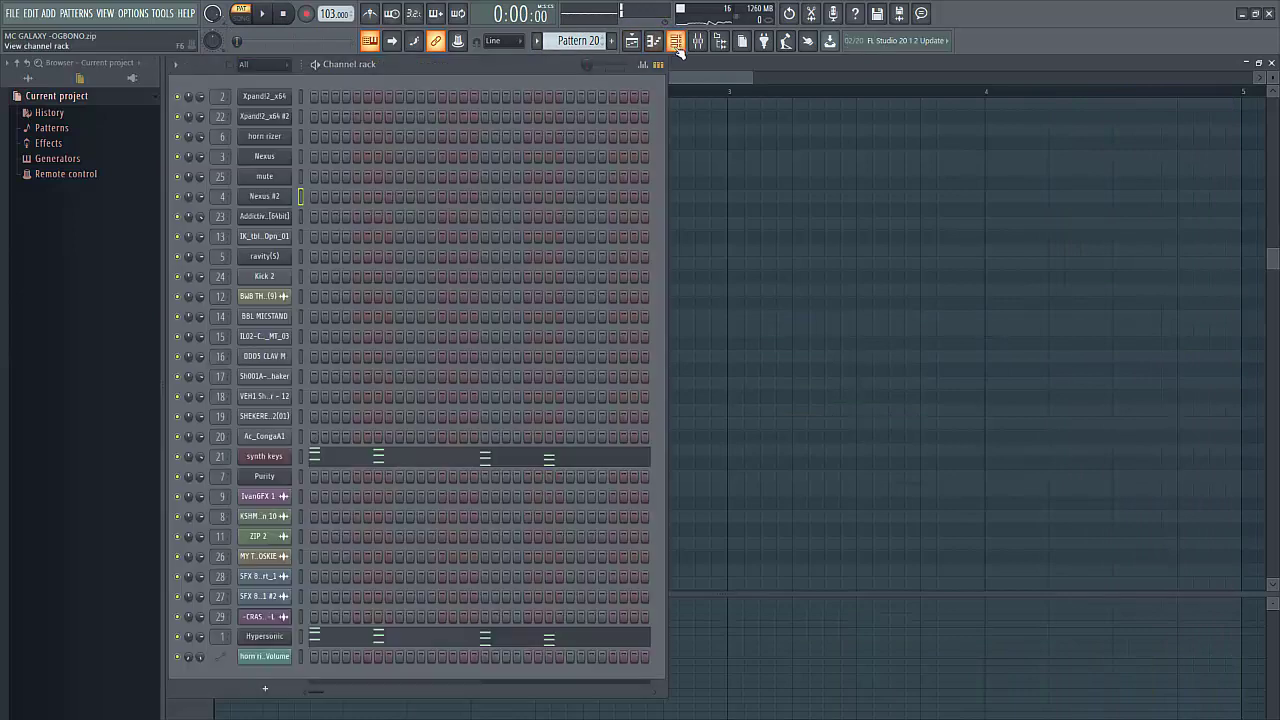
left_click(675, 41)
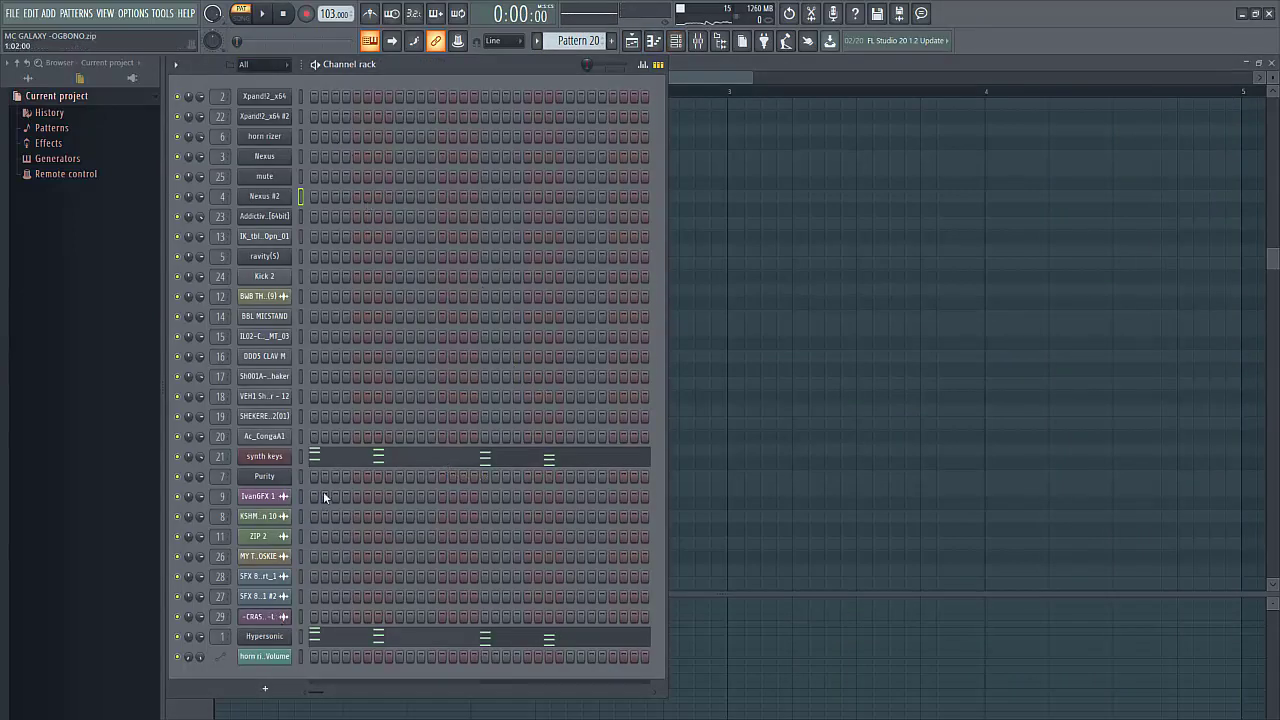
left_click(279, 462)
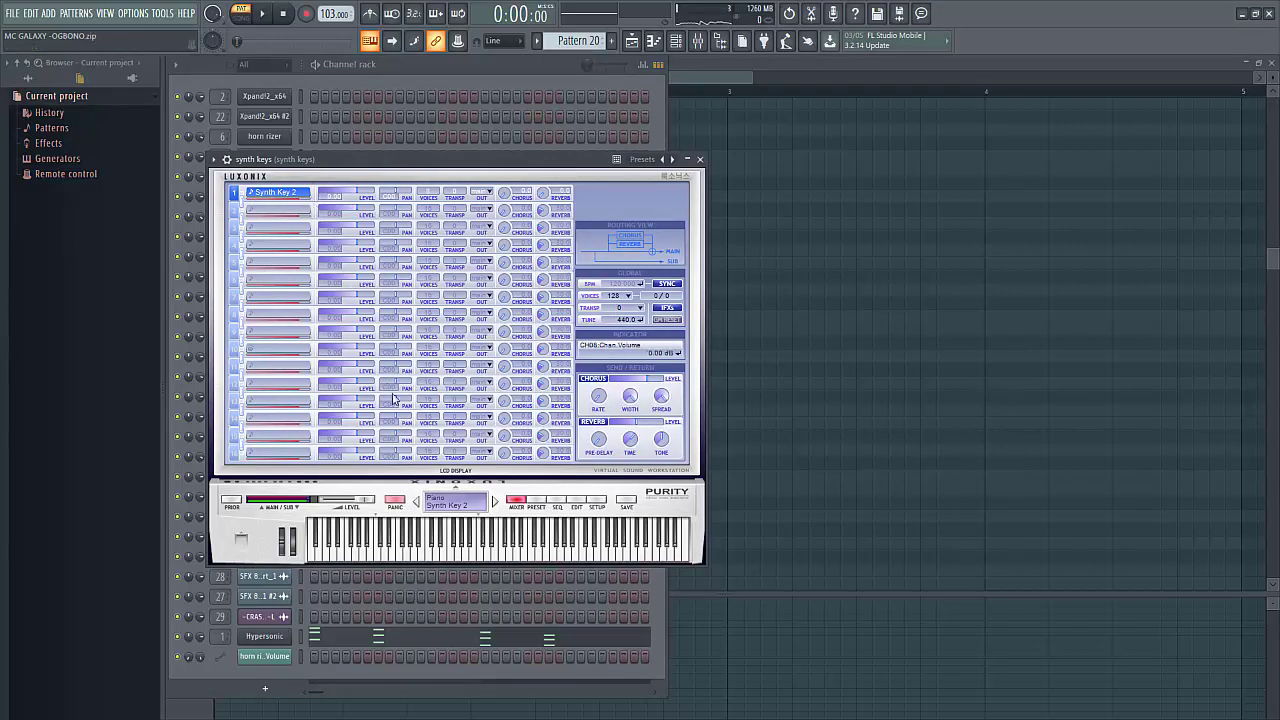
left_click(264, 15)
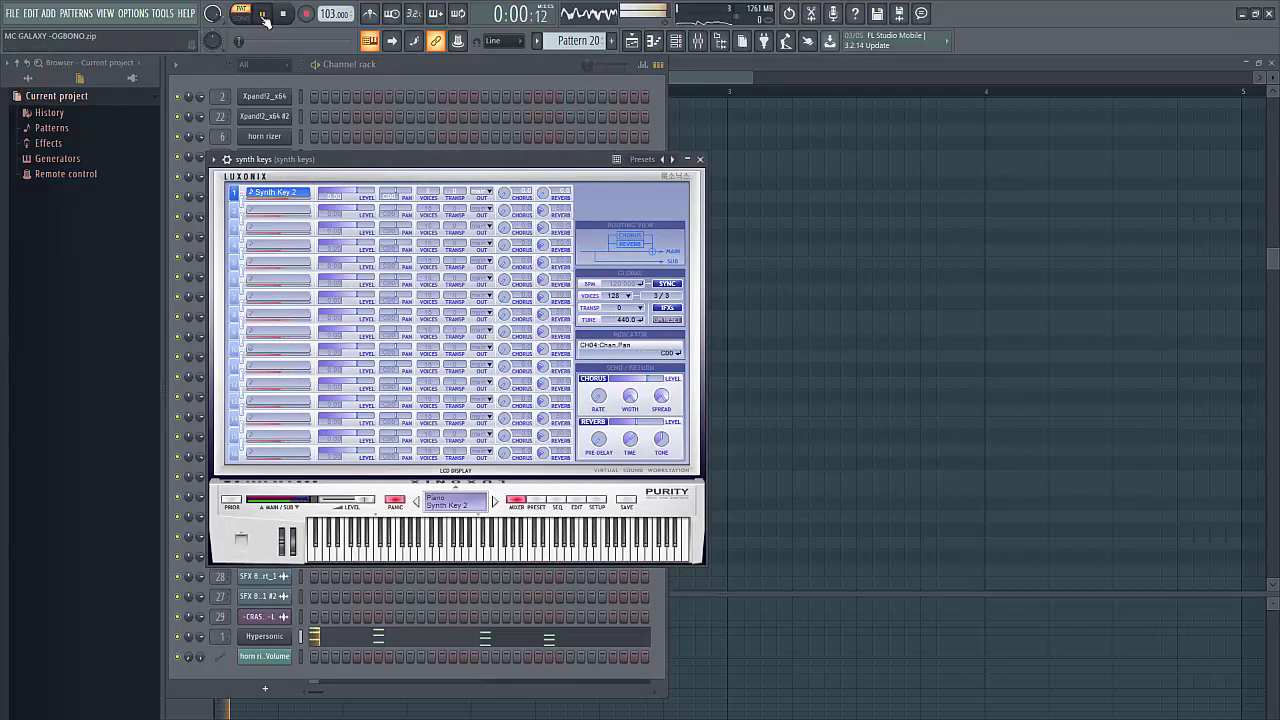
left_click_drag(367, 163, 607, 159)
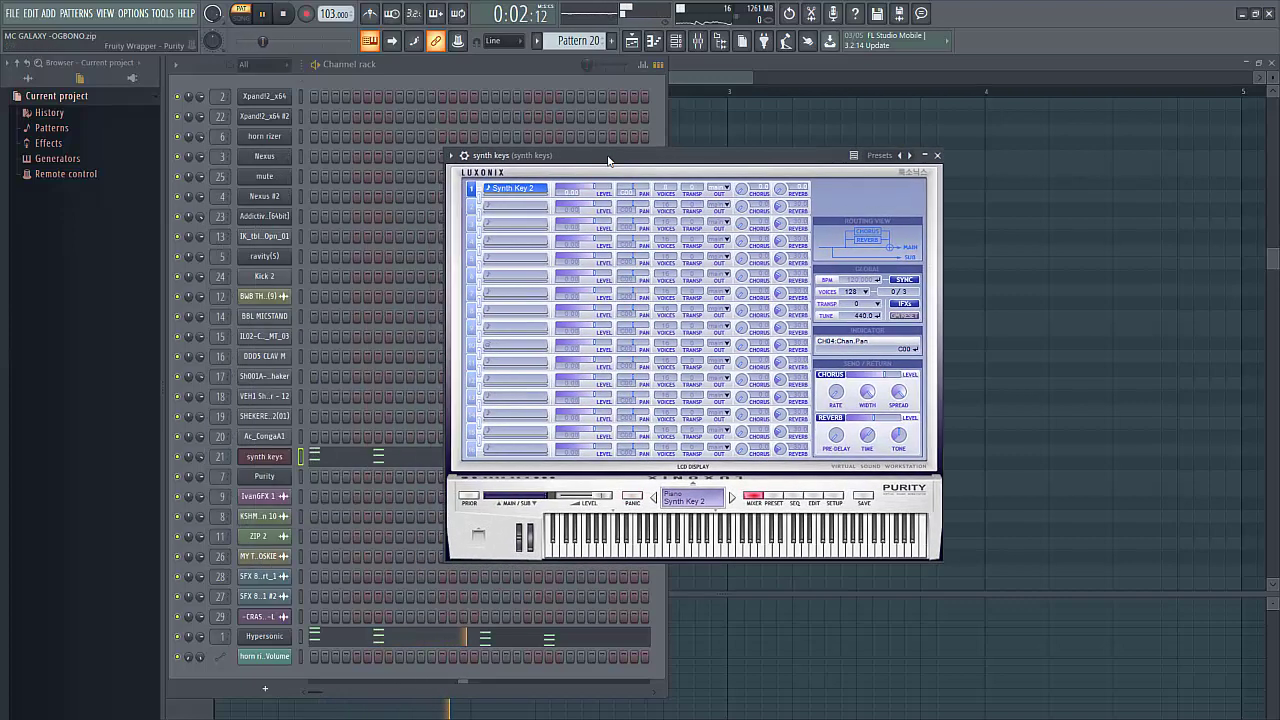
Step: Solo the synth keys channel during Pattern 20's playback, listen to it alone, and stop
right_click(179, 458)
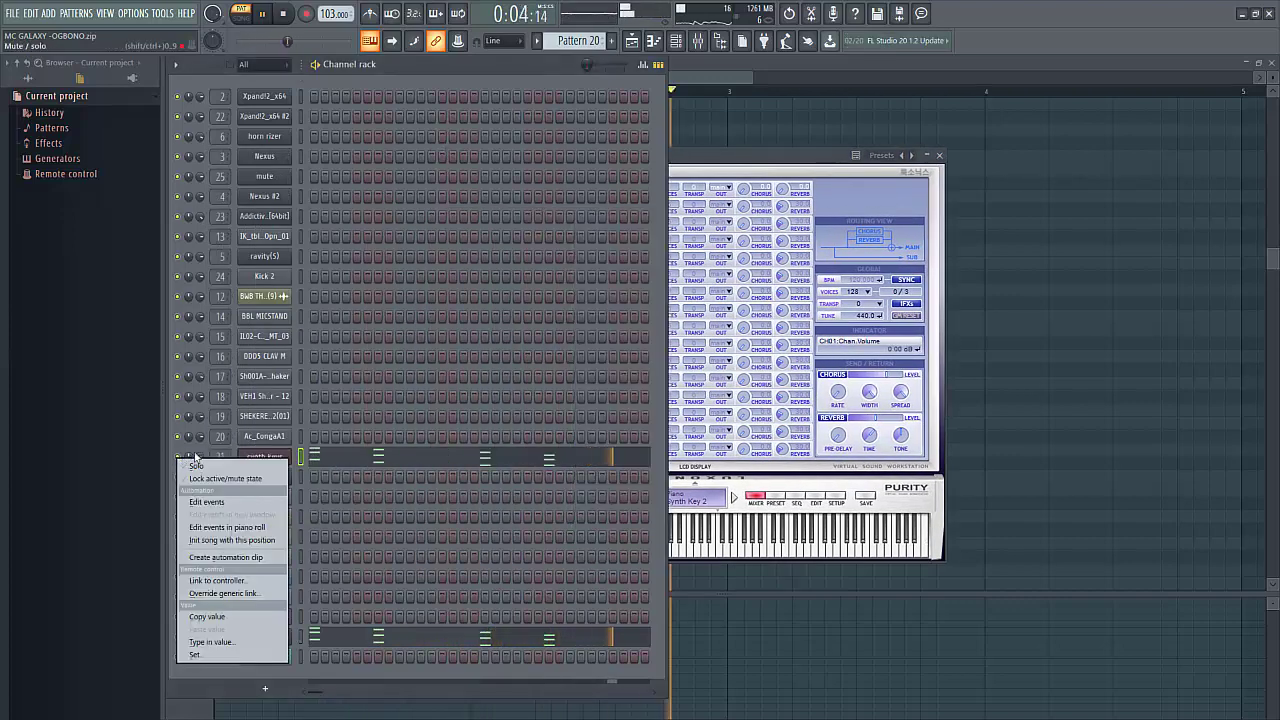
left_click(195, 466)
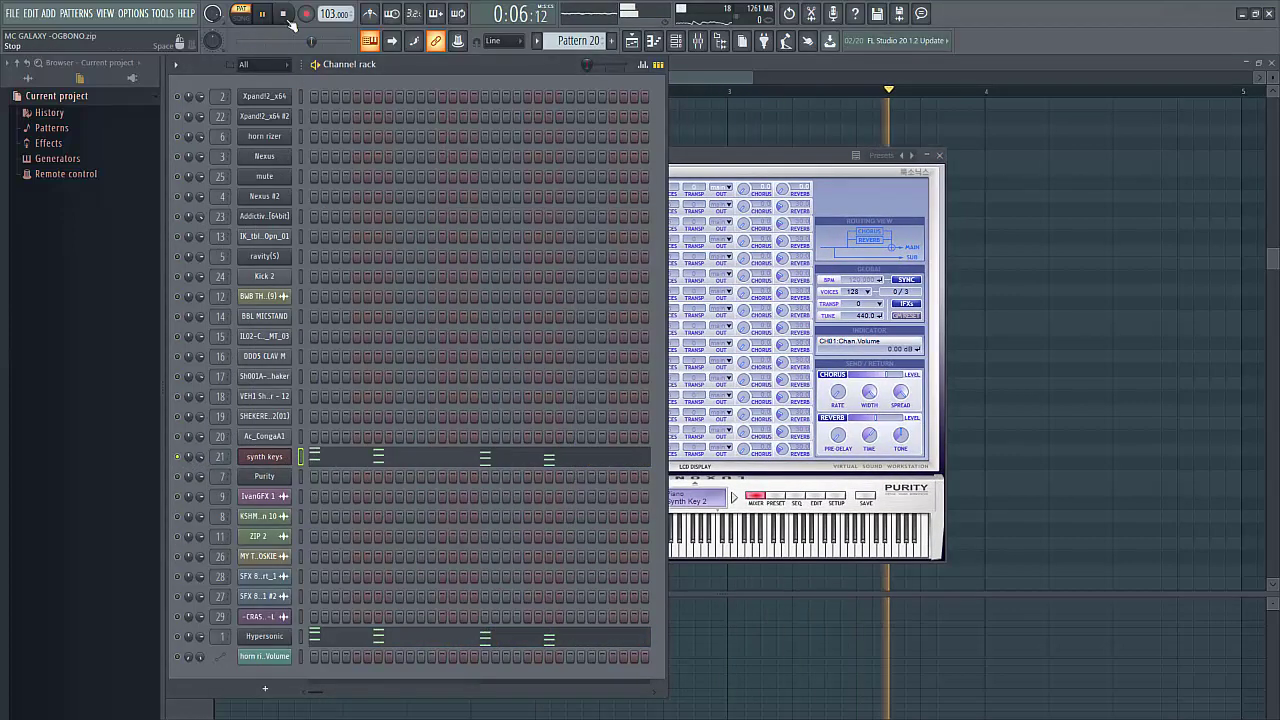
key("space")
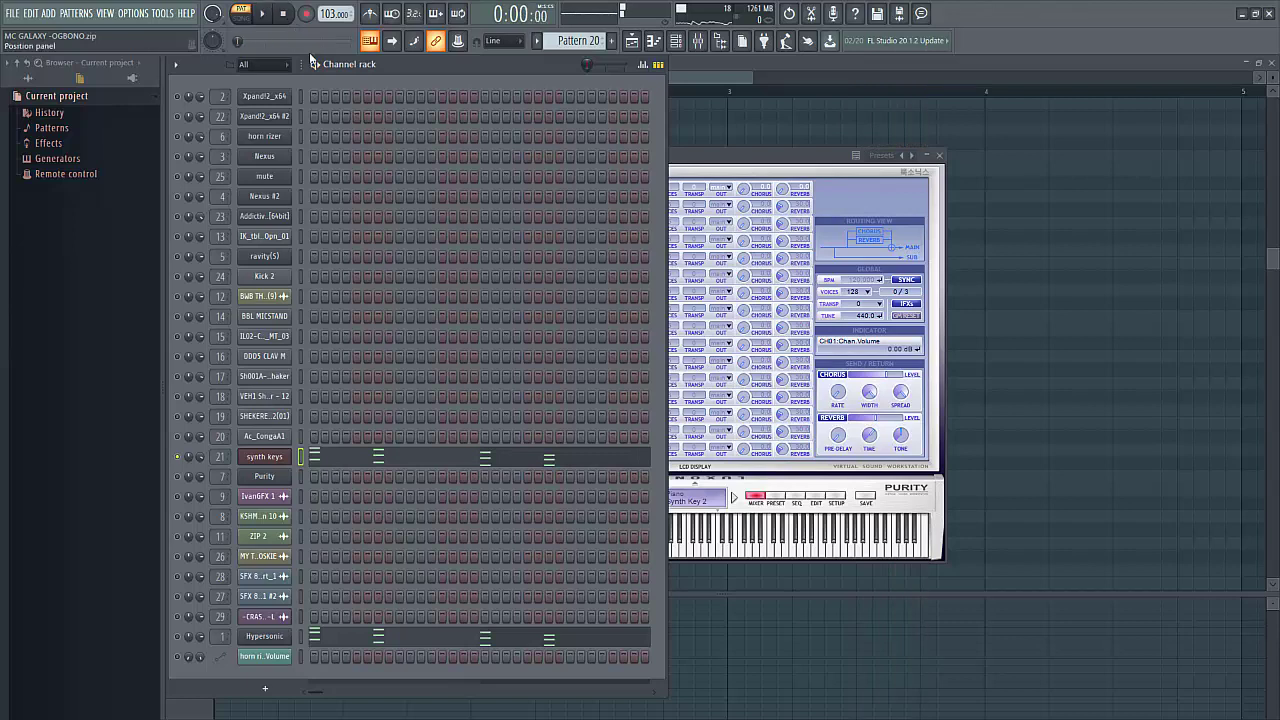
Step: Reopen the synth keys Purity window and look through its preset, sequencer, edit and setup pages, ending on the edit page
left_click(713, 161)
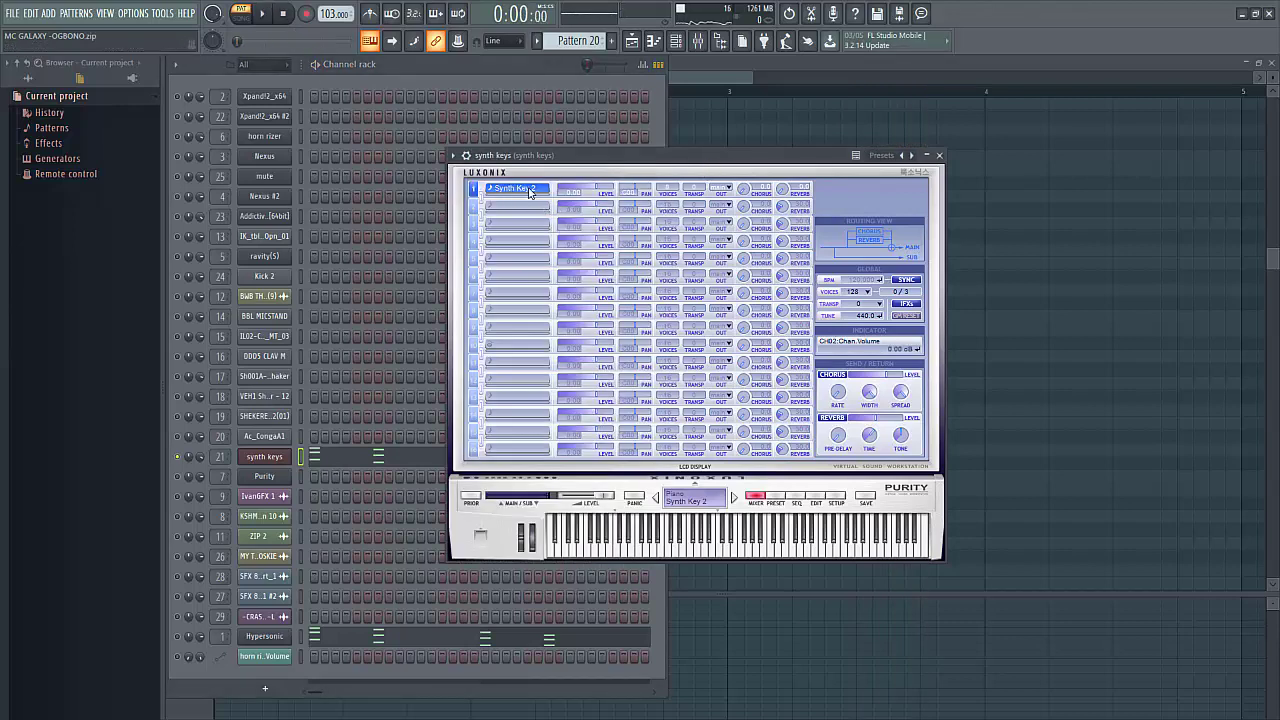
left_click(940, 157)
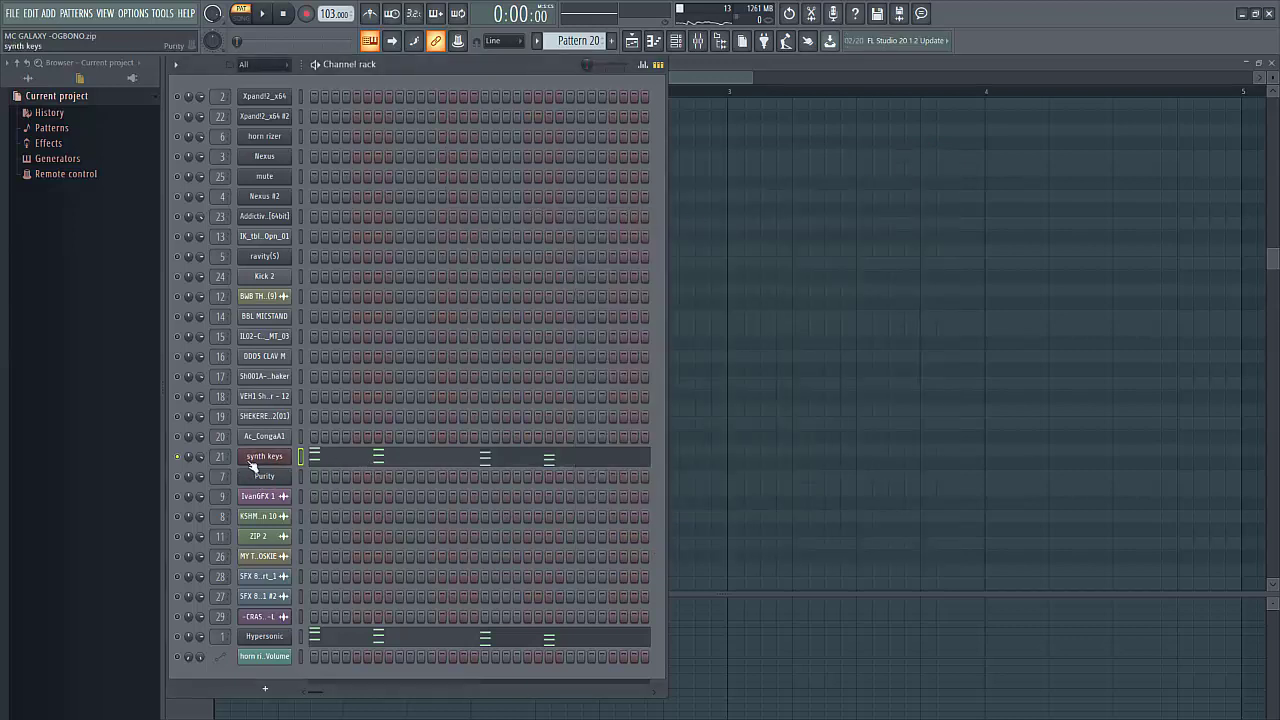
left_click(262, 458)
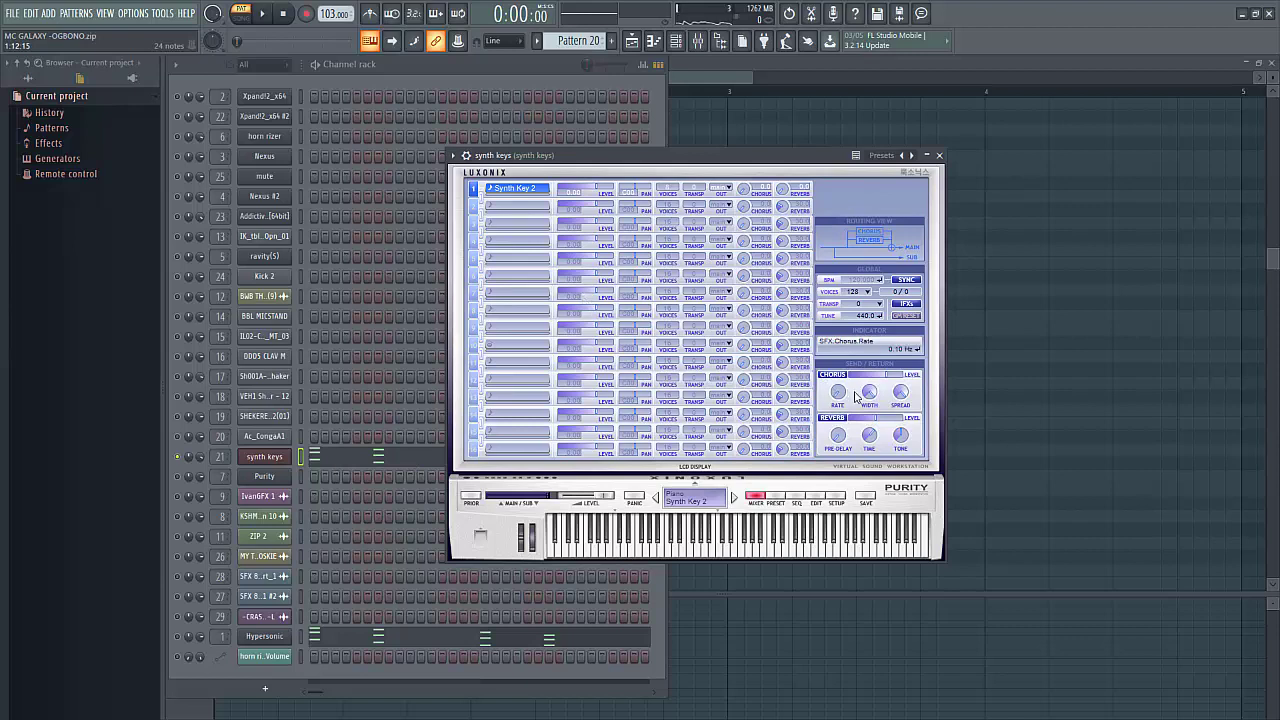
left_click(776, 497)
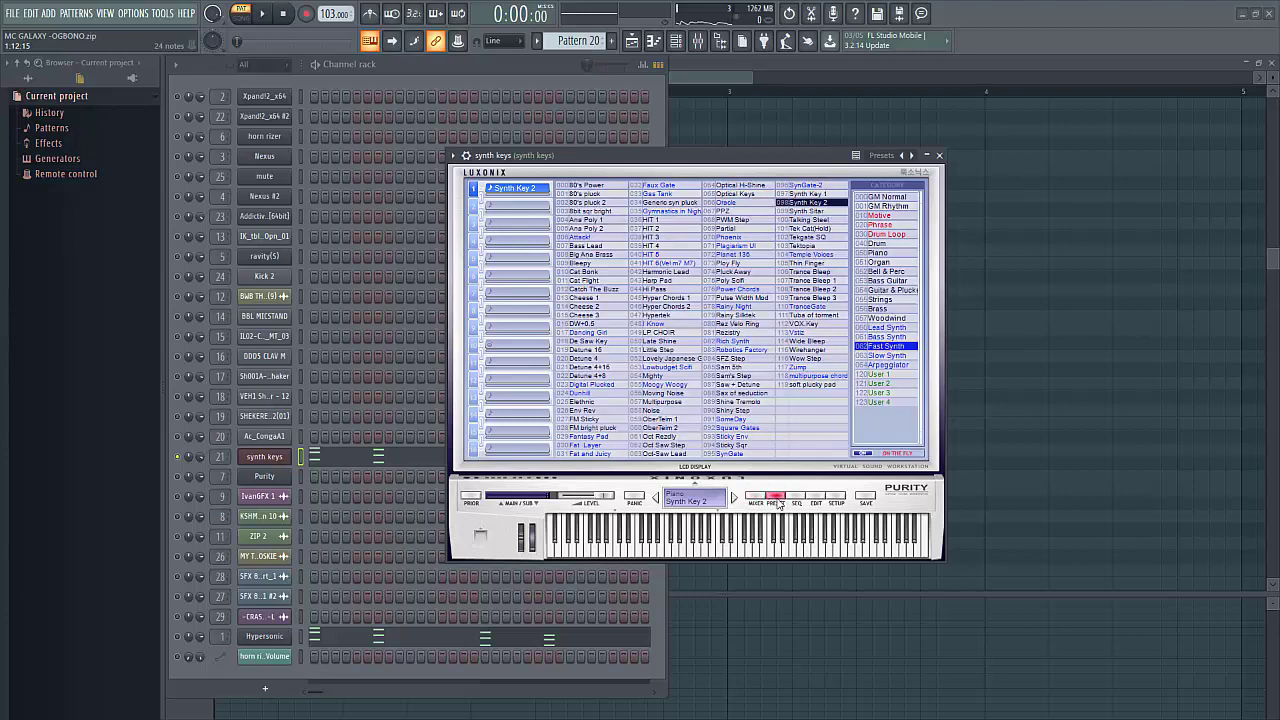
left_click(797, 498)
left_click(817, 498)
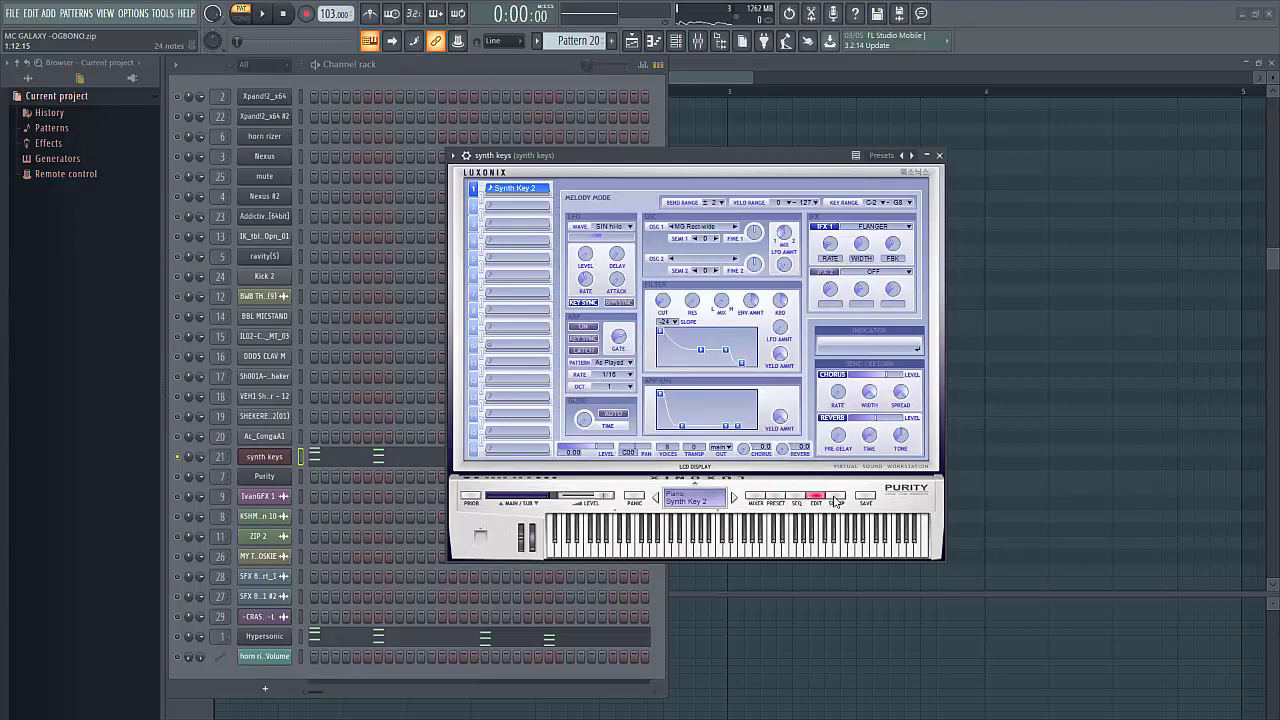
left_click(836, 498)
left_click(817, 498)
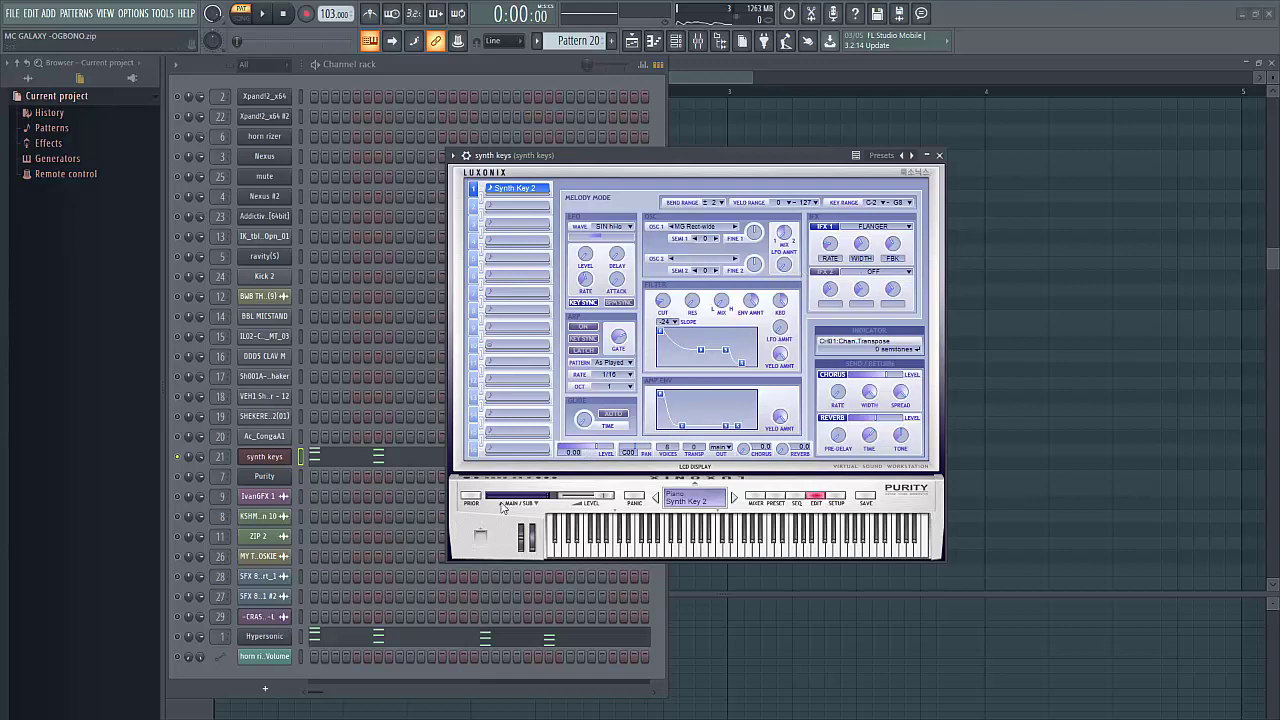
Step: Close the synth keys plugin, play Pattern 20, and show all its synth keys notes in the piano roll
left_click(939, 156)
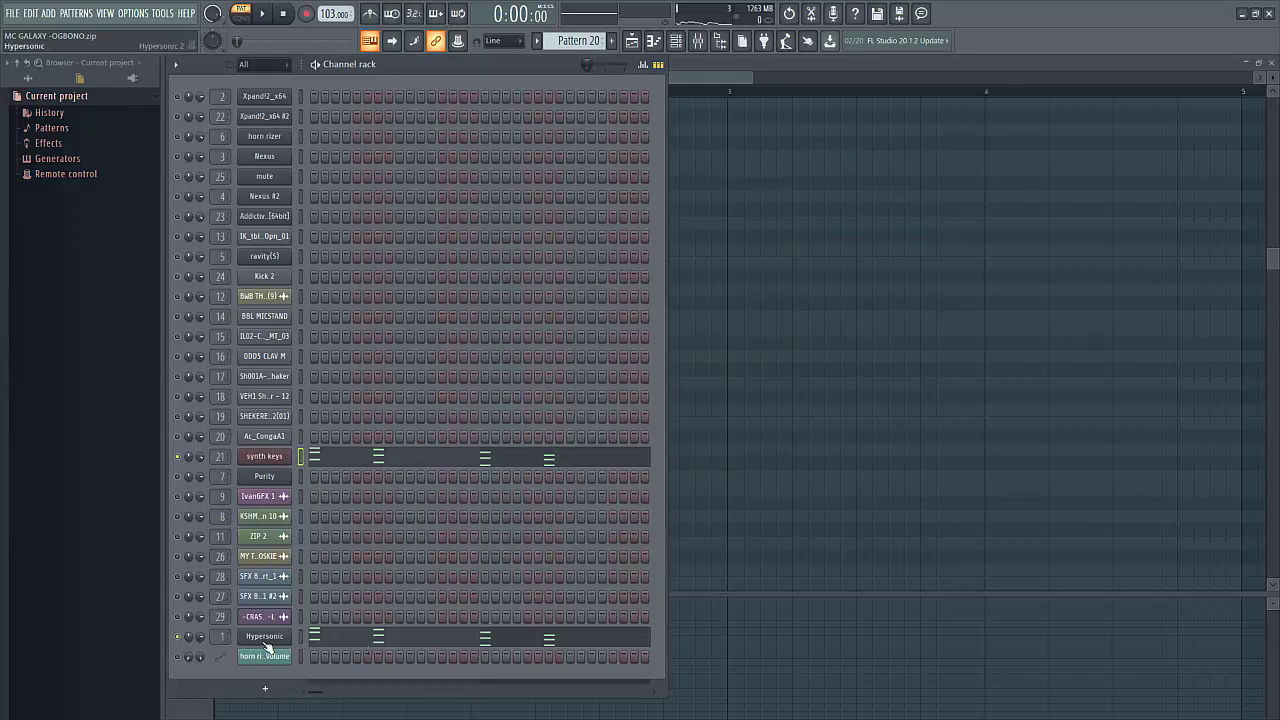
left_click(264, 14)
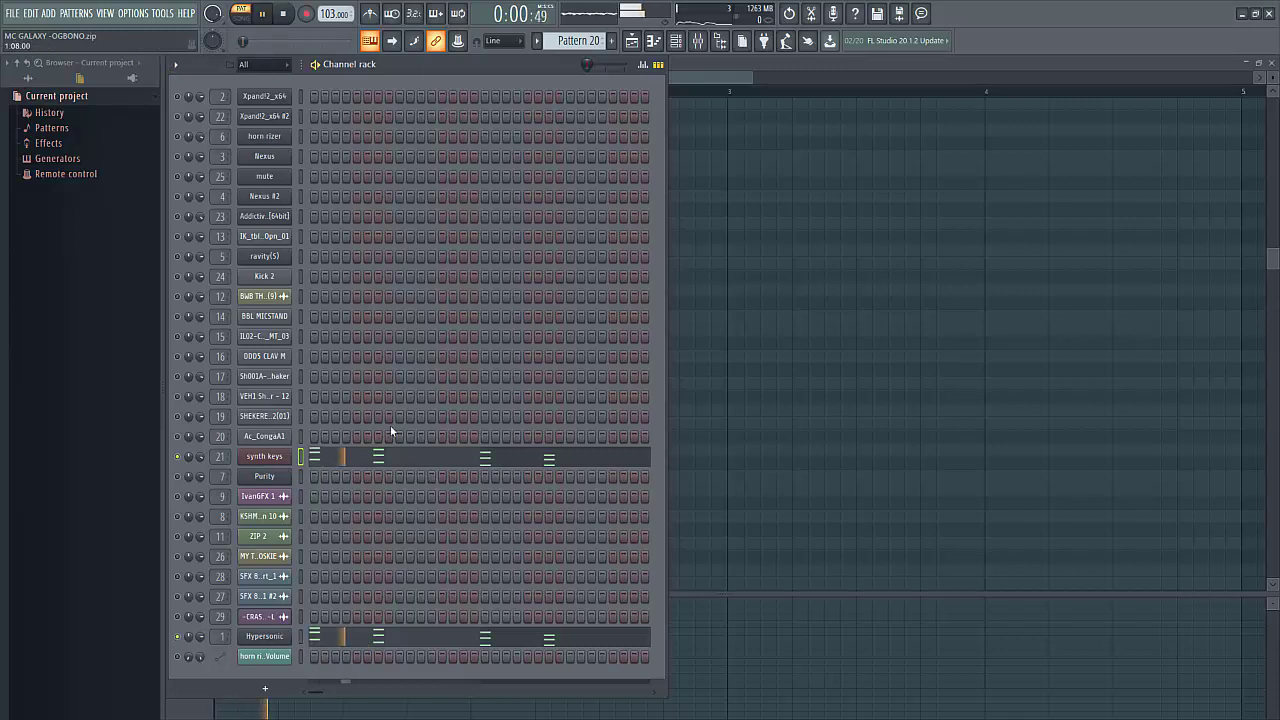
left_click(371, 457)
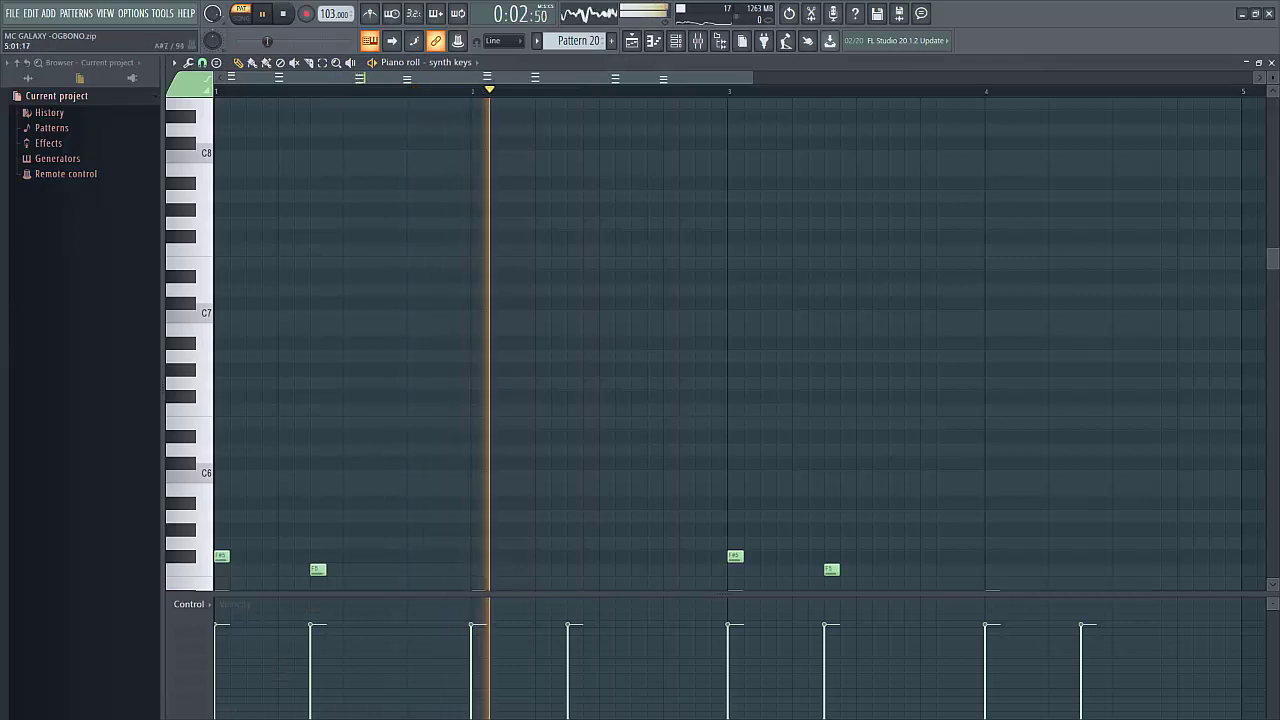
scroll(494, 378, "down", 5)
scroll(557, 249, "down", 3)
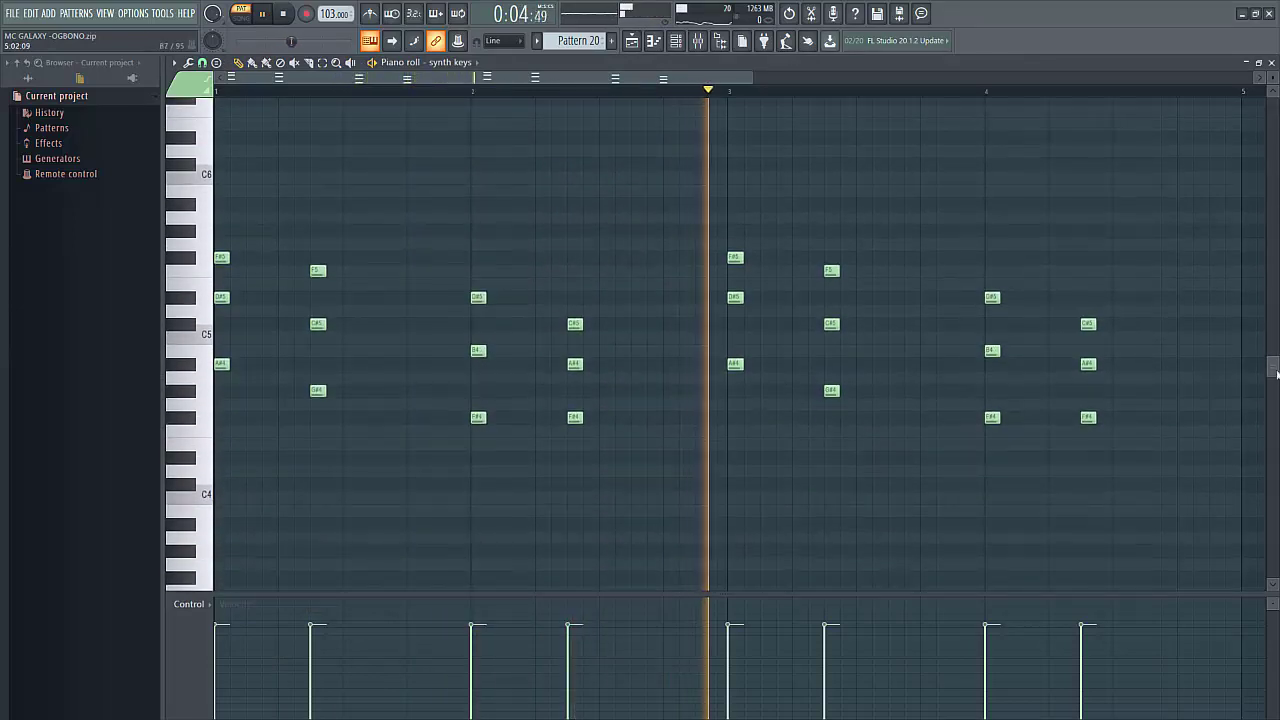
Step: Show the synth keys mixer track during playback, return to the channel rack, and stop
key("F9")
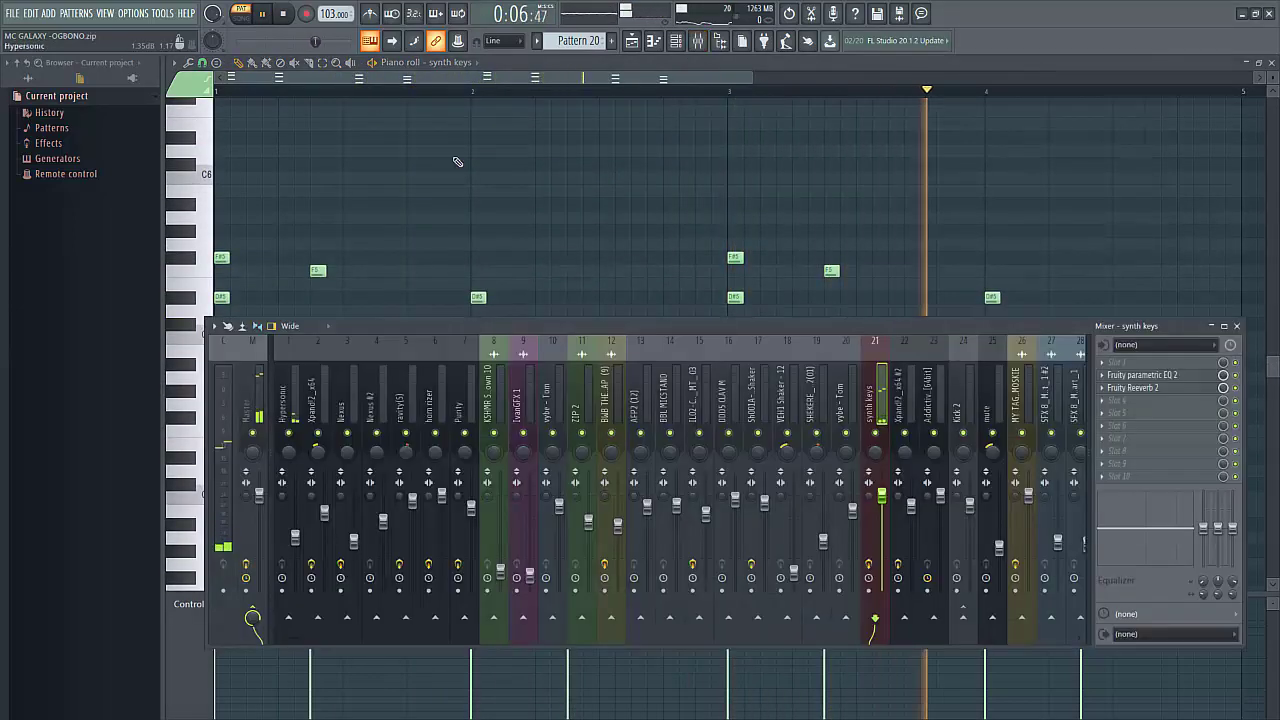
key("F6")
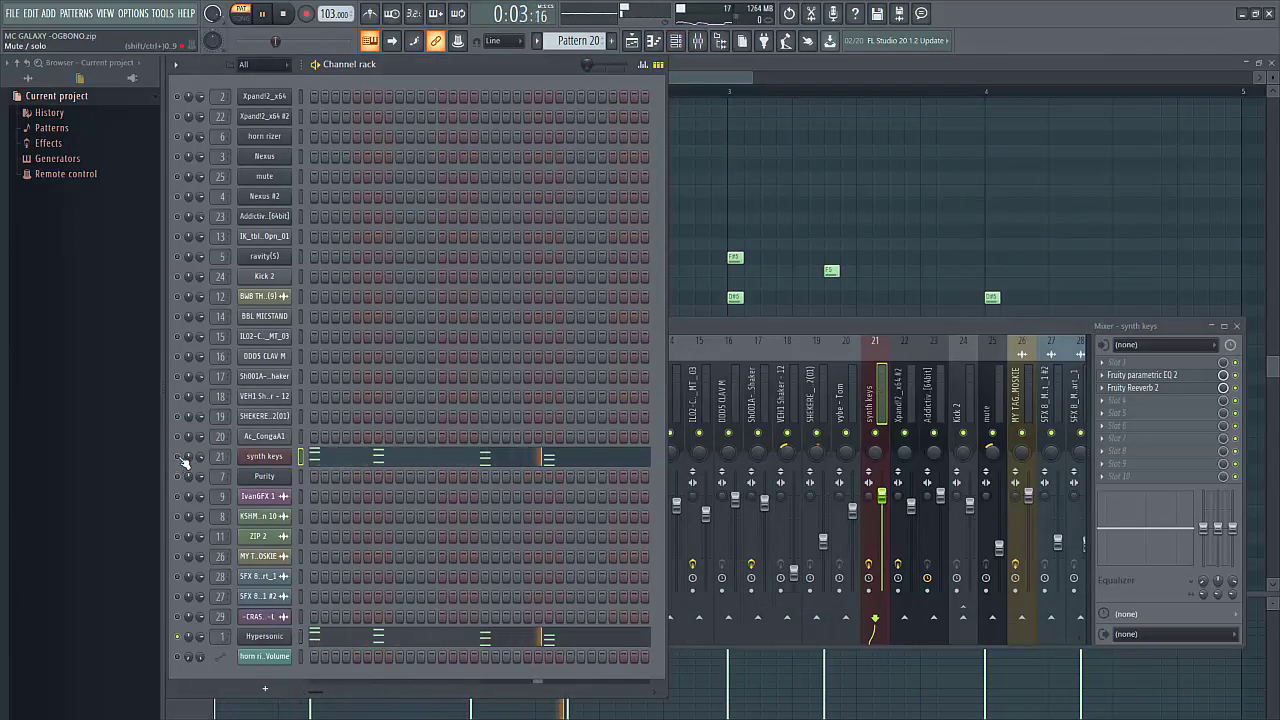
left_click(285, 18)
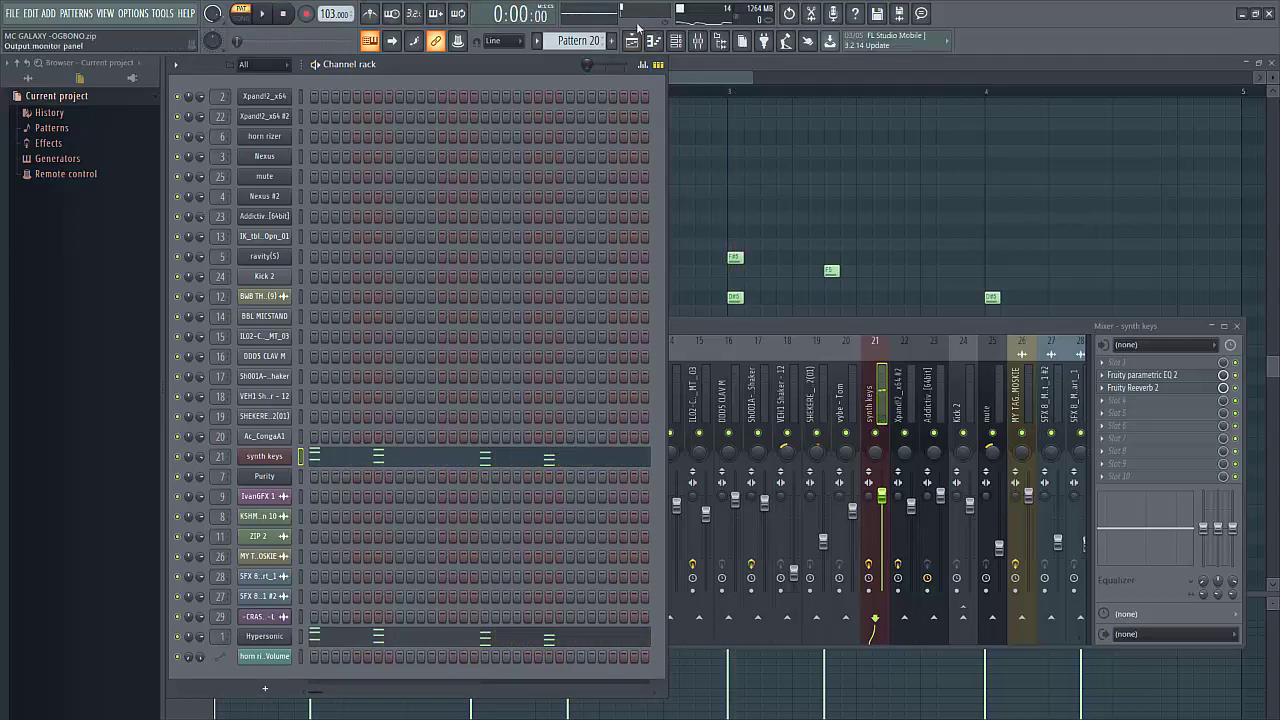
Step: Switch to Pattern 21, play its synth keys and Hypersonic notes, and stop
scroll(578, 41, "down", 1)
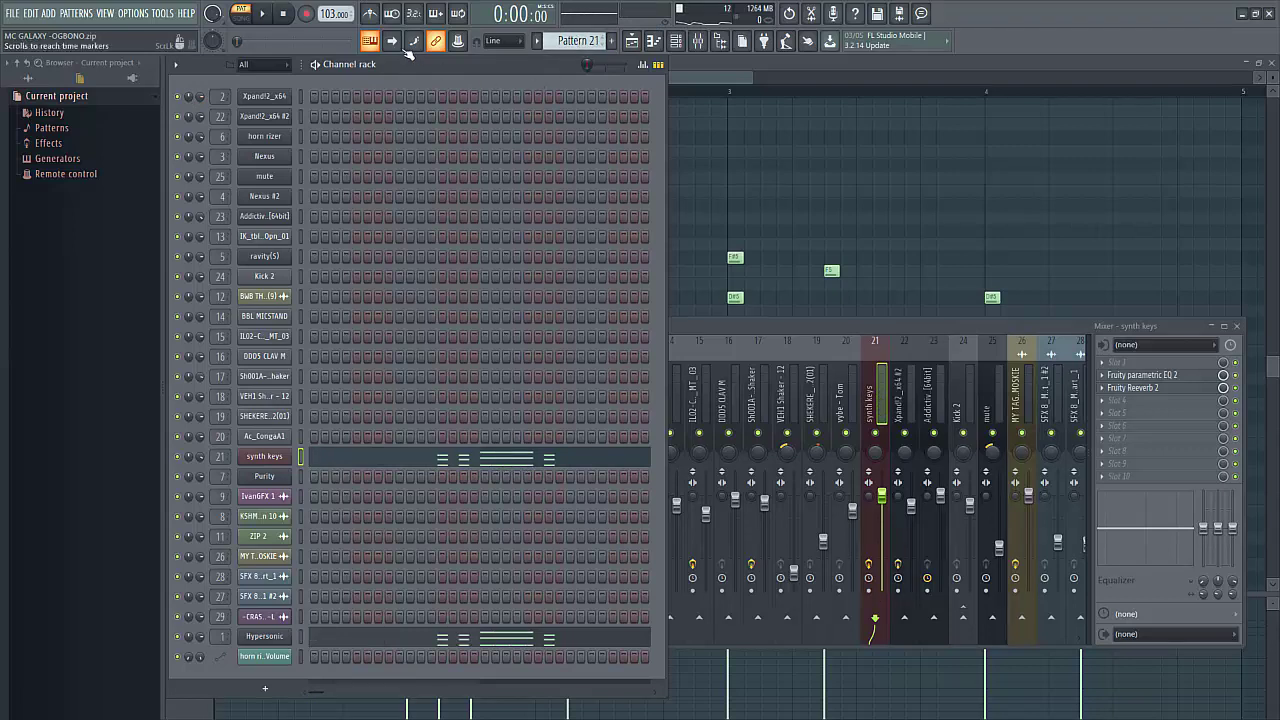
left_click(267, 13)
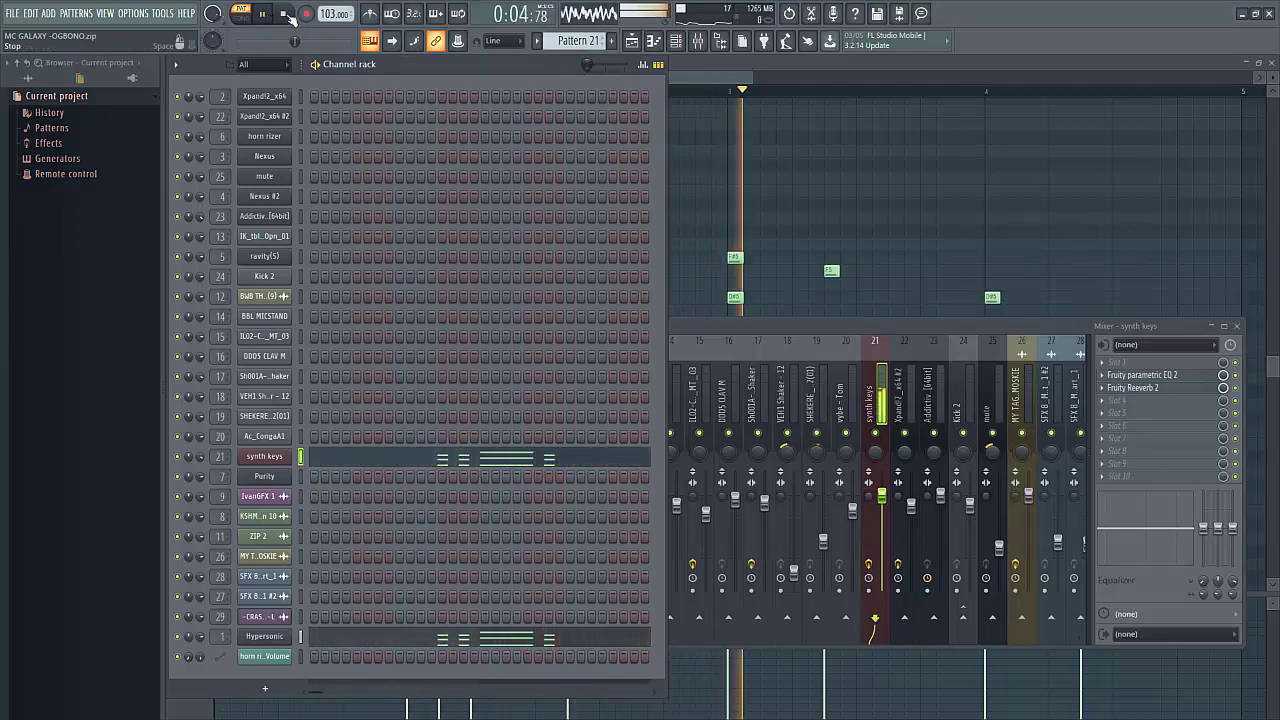
left_click(287, 15)
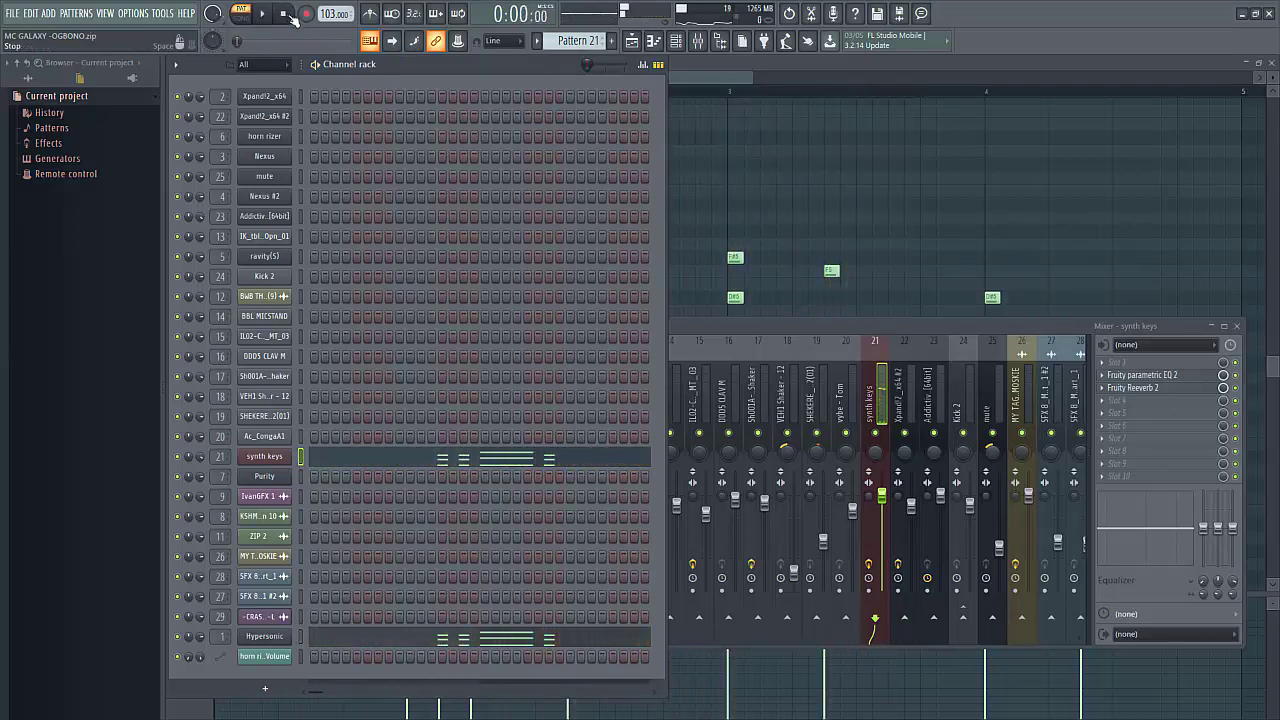
Step: Switch to Pattern 22, view the horn rizer and Xpand!2_x64 #2 plugins, and select the horn rizer mixer track
scroll(578, 40, "down", 1)
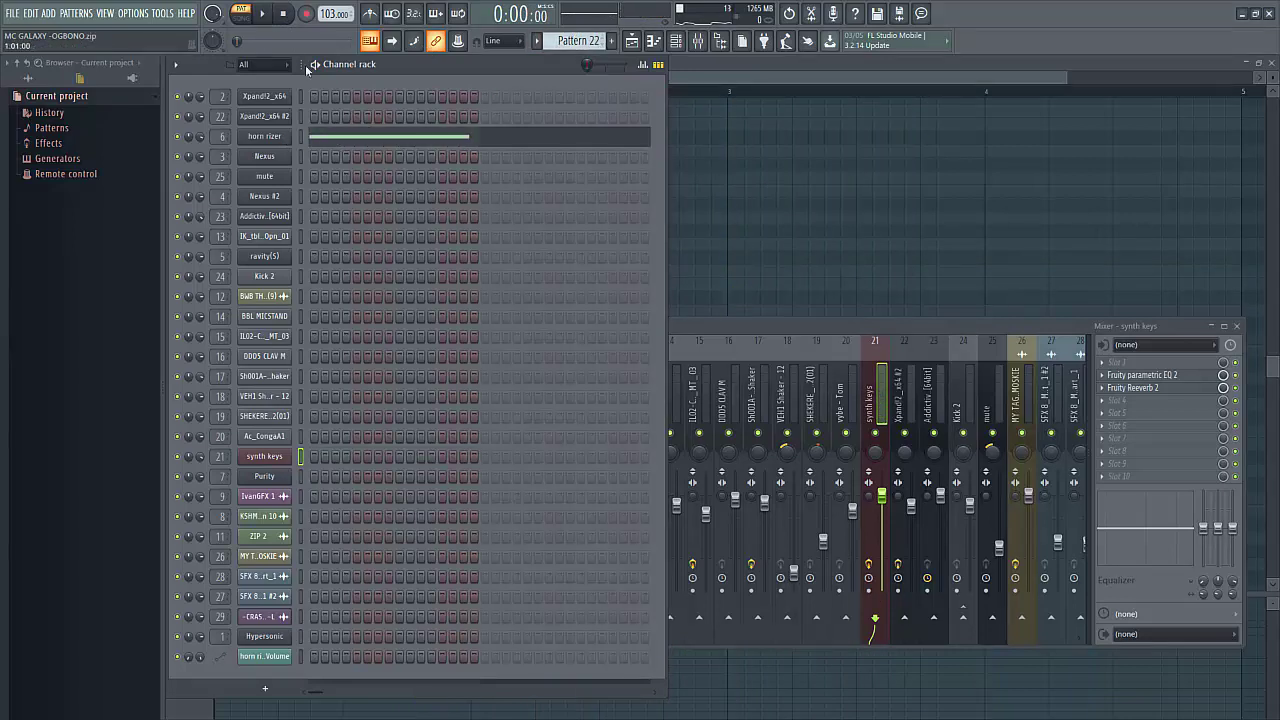
left_click(281, 140)
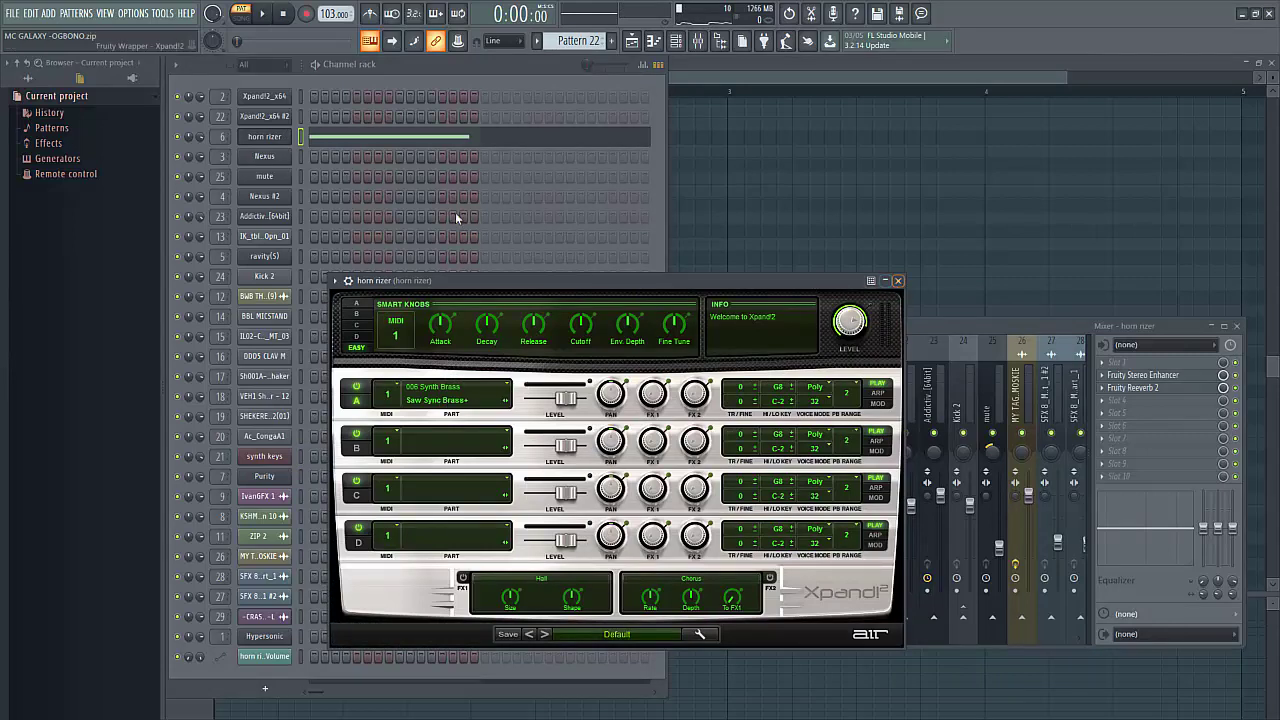
left_click(266, 118)
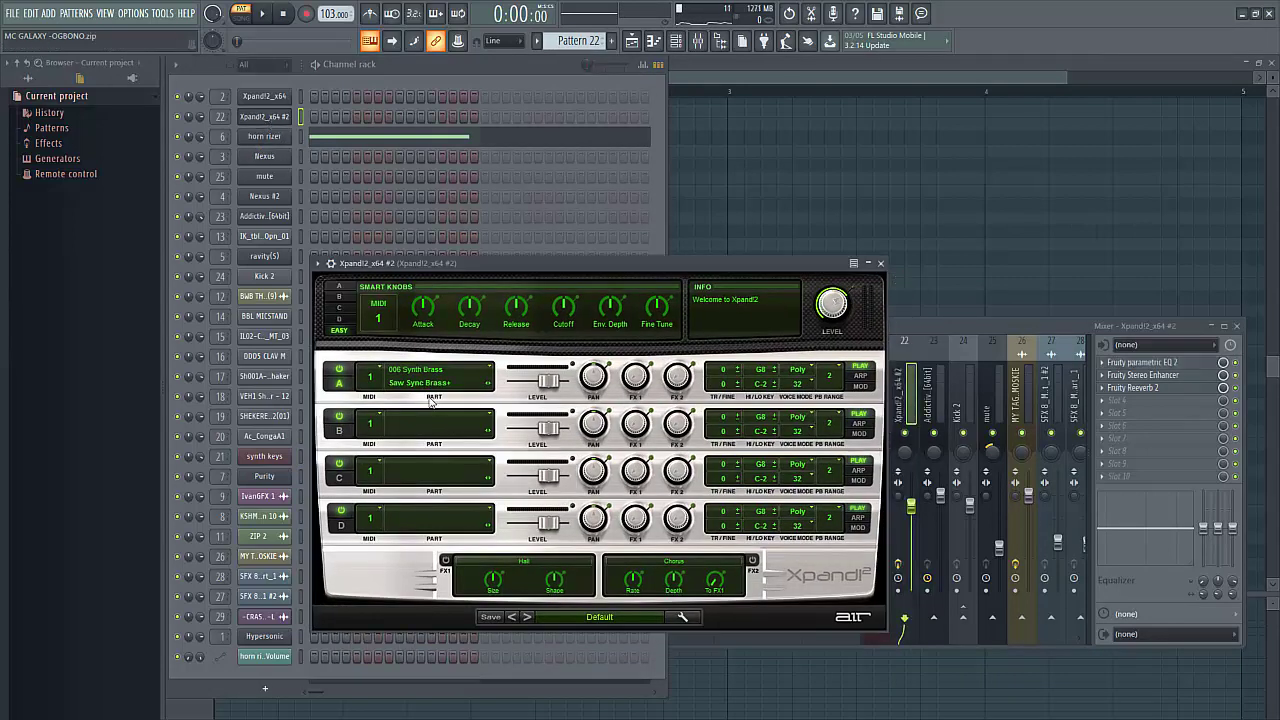
left_click(880, 264)
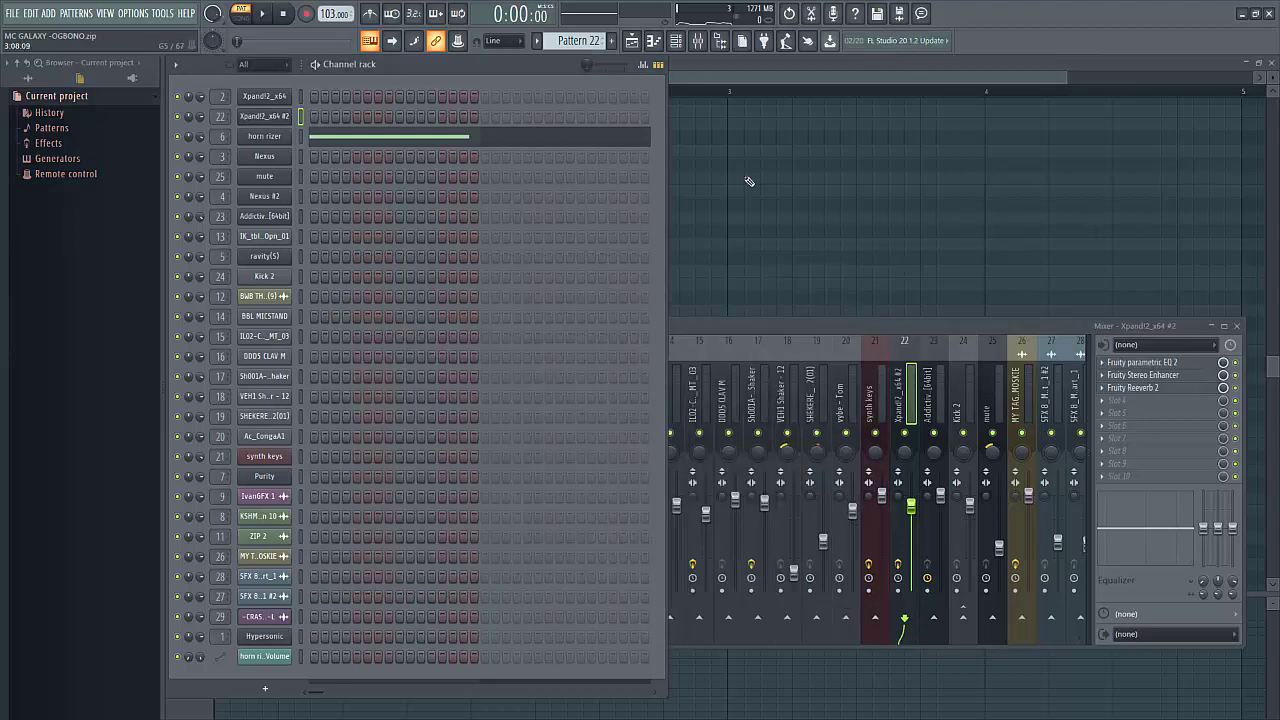
left_click(786, 332)
left_click(437, 405)
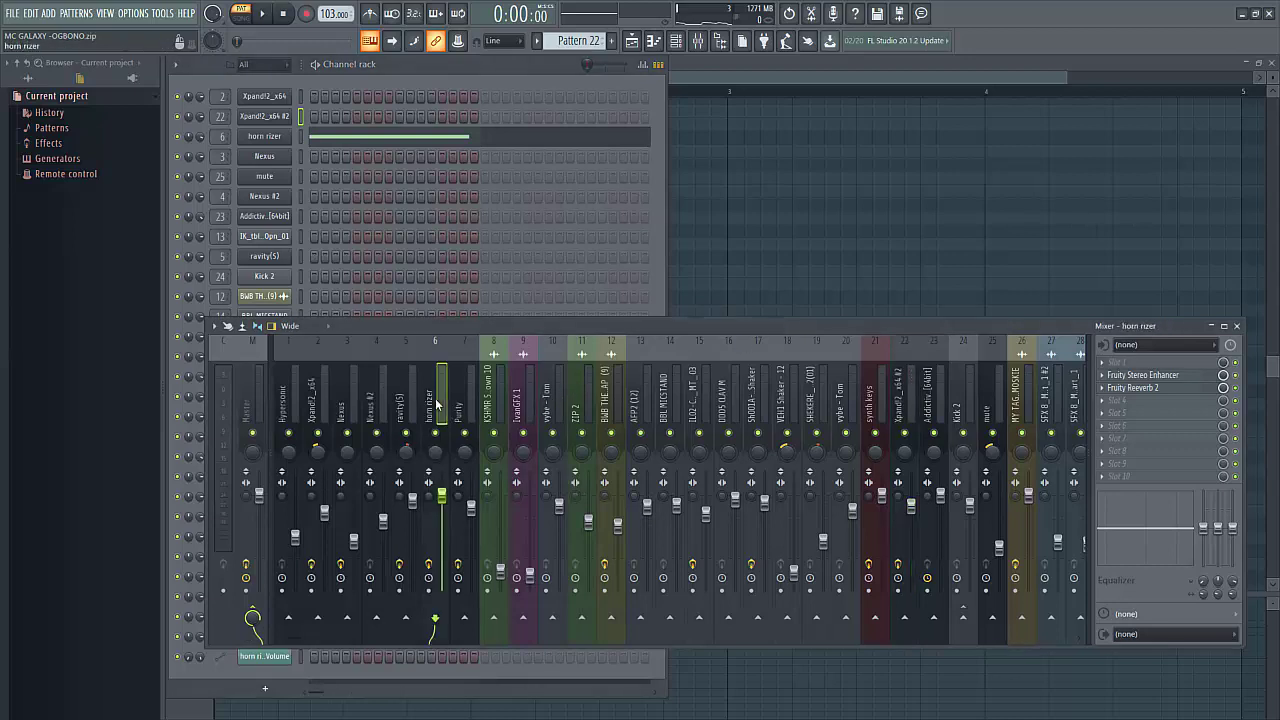
Step: Isolate playlist Track 11 together with the horn rizer volume automation on Track 8, and play from bar 7
left_click(632, 41)
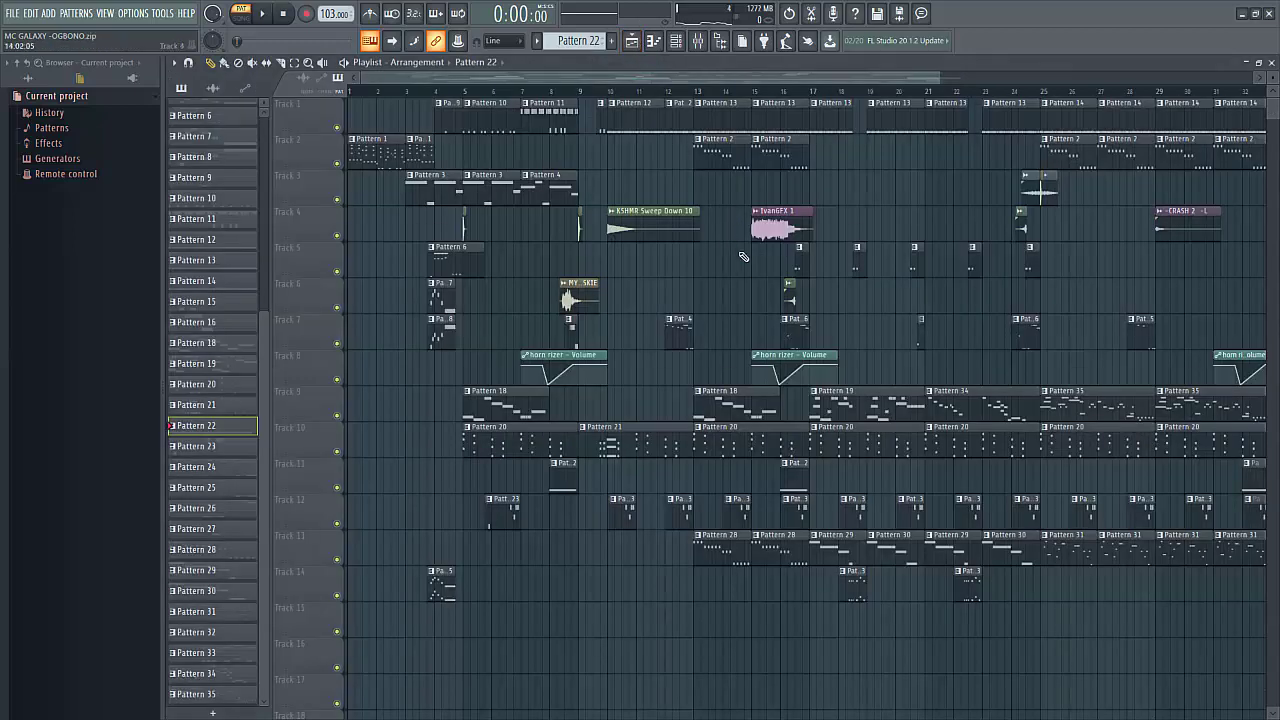
right_click(337, 488)
left_click(337, 379)
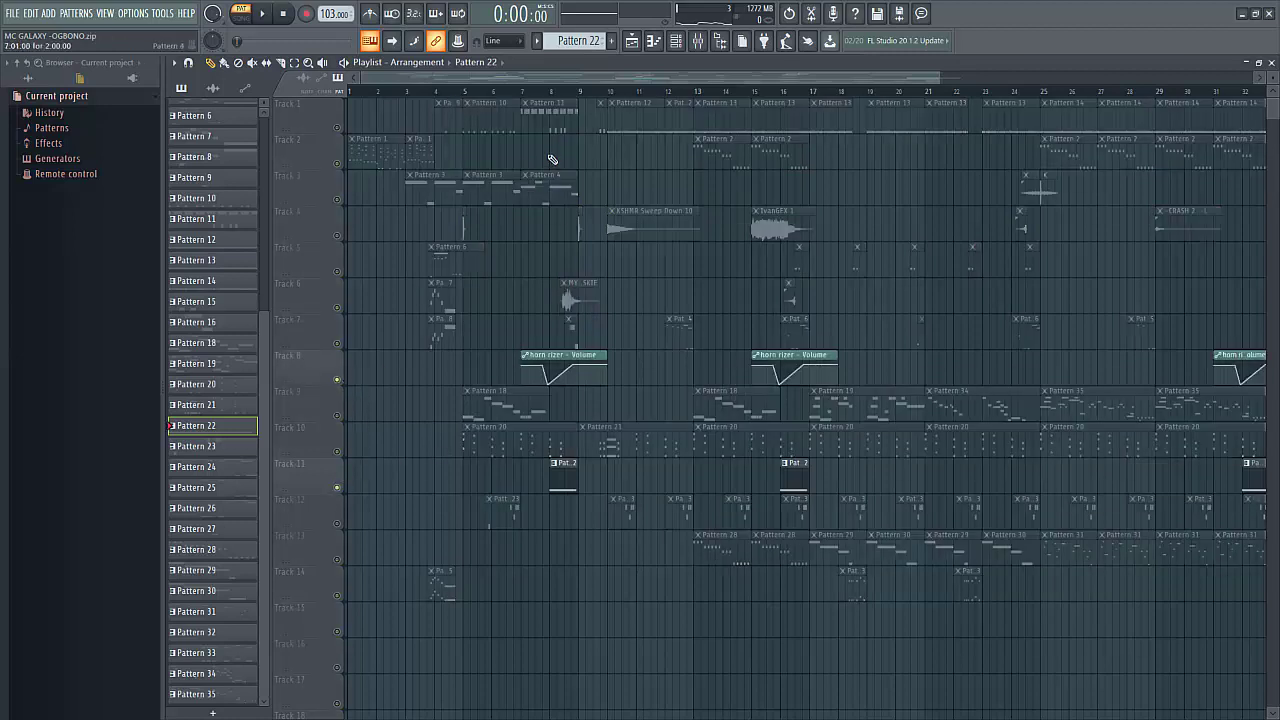
left_click(528, 91)
key("space")
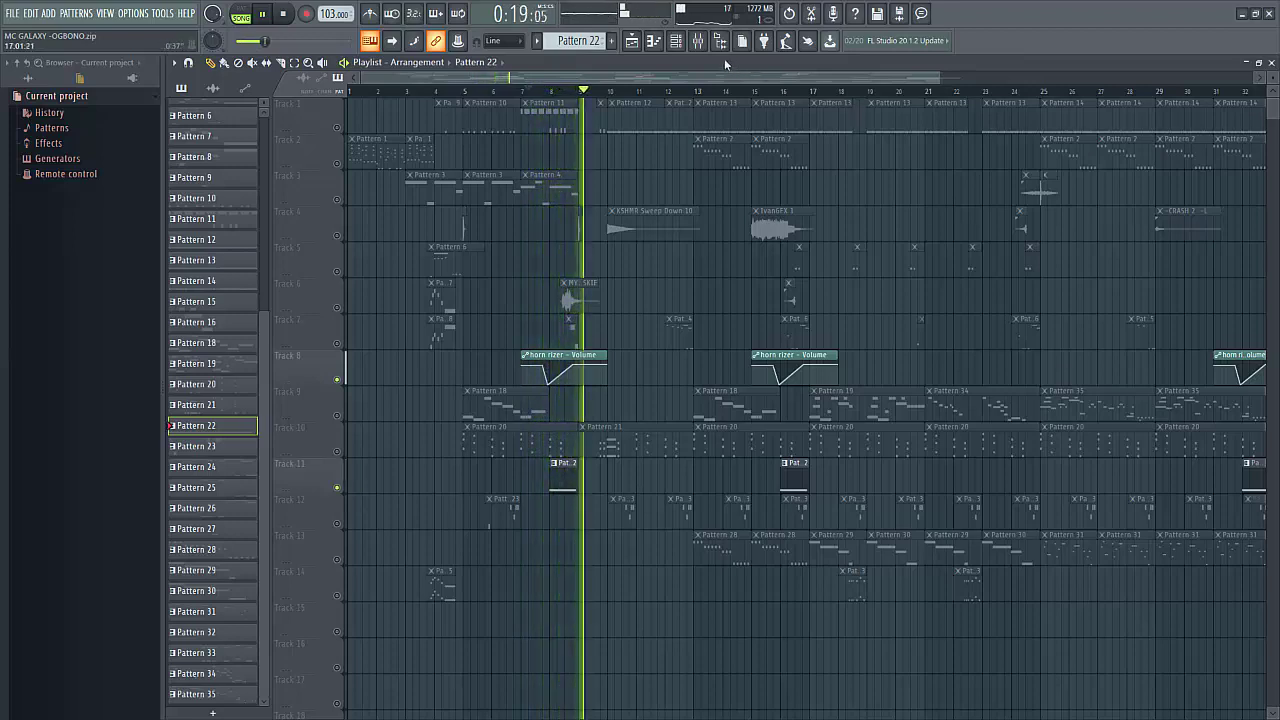
key("space")
Step: Replay the isolated horn section with the mixer open to watch the horn rizer fader, and show the fader's automation clip option
left_click(697, 40)
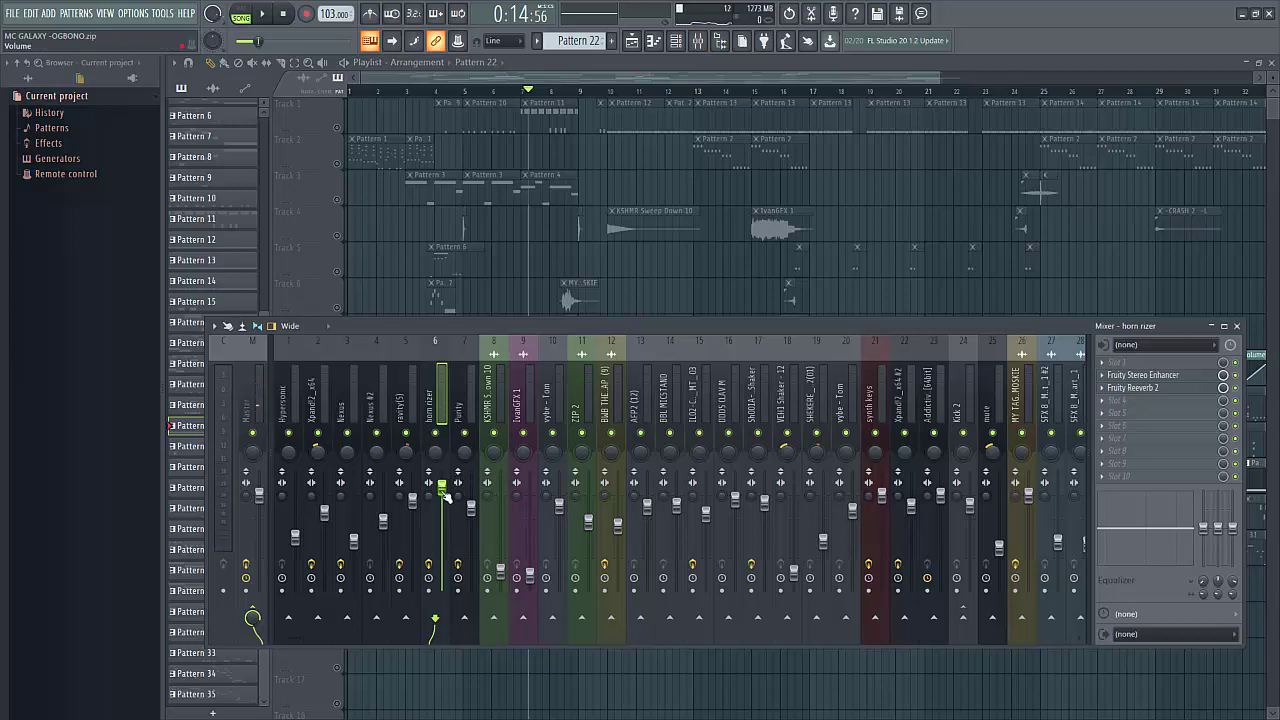
left_click_drag(445, 497, 445, 575)
key("space")
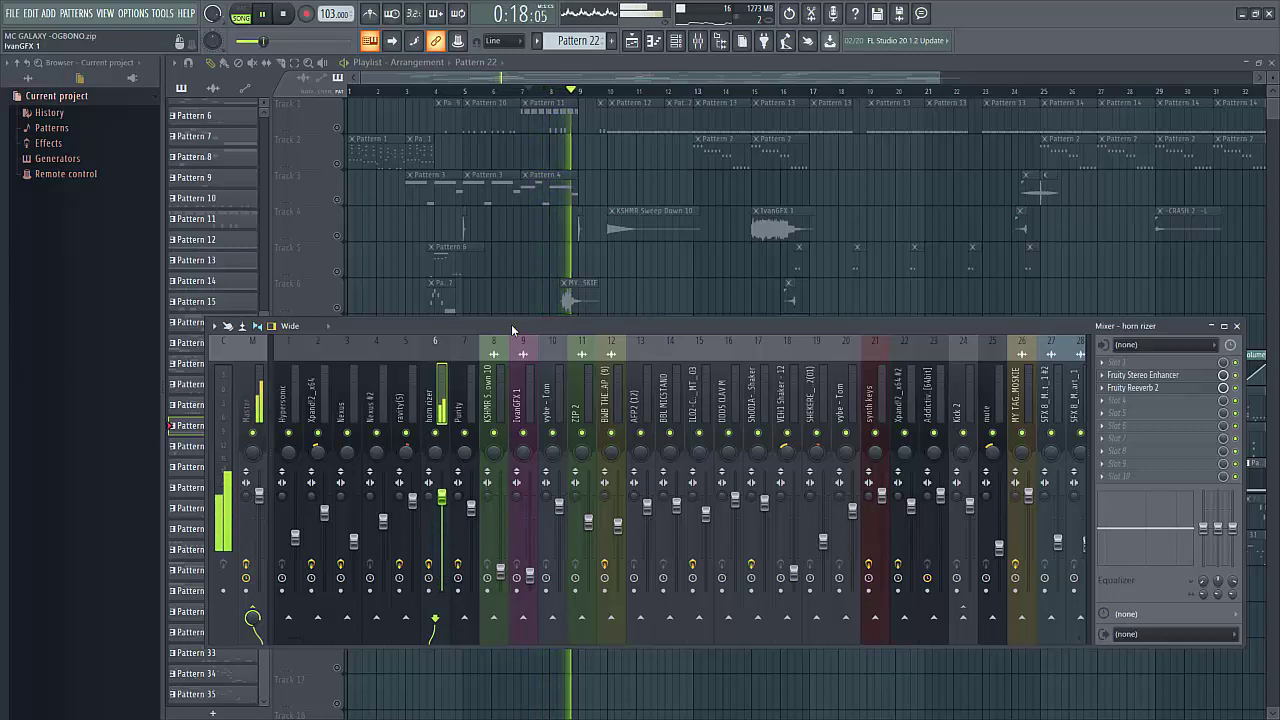
key("space")
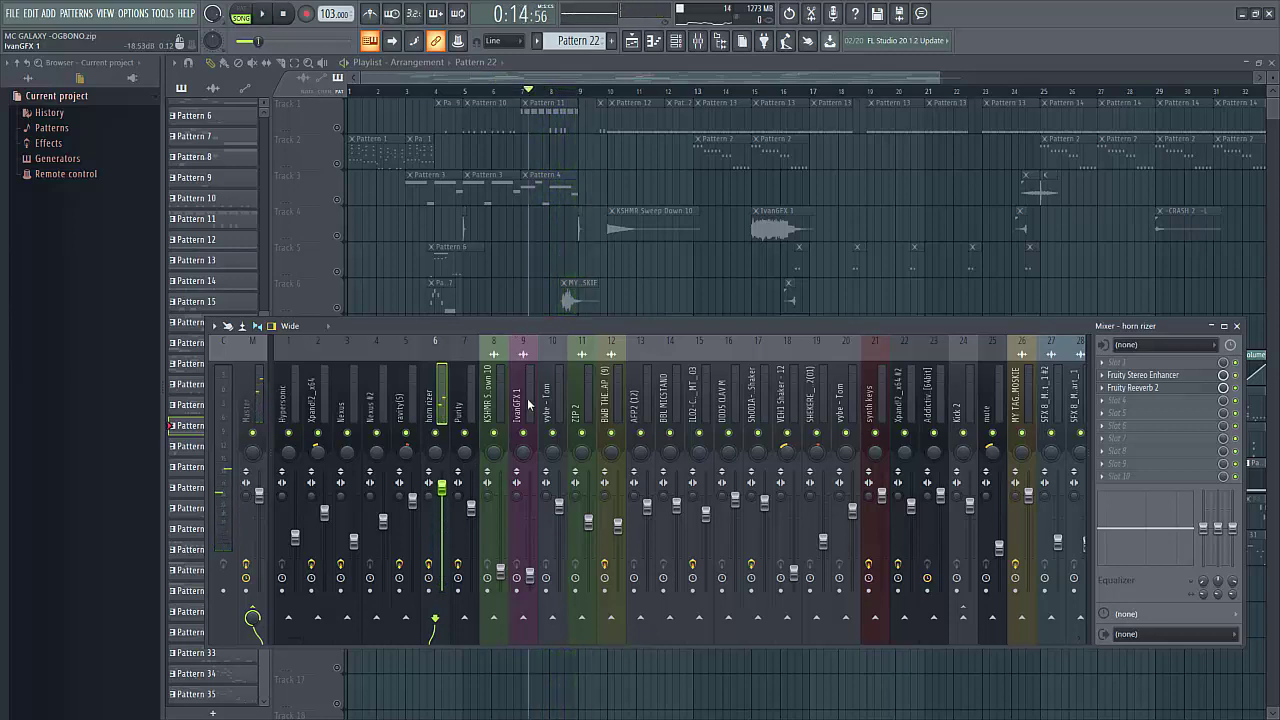
right_click(472, 510)
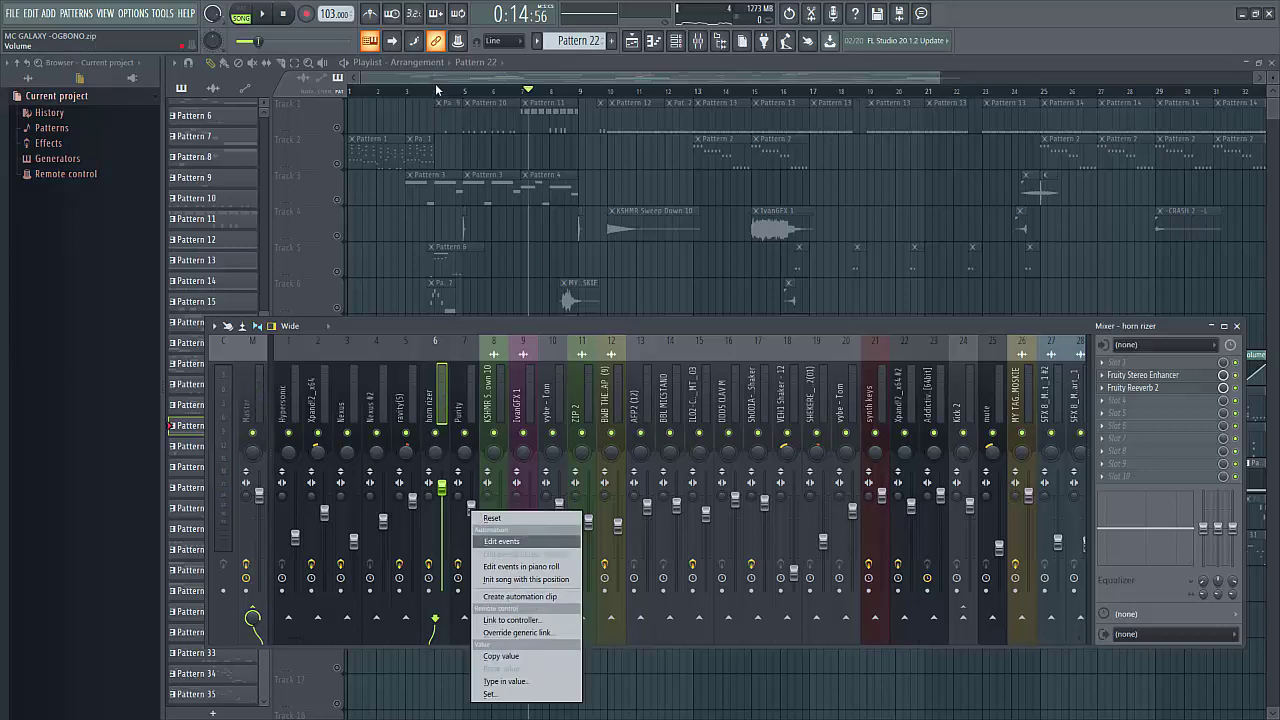
left_click(520, 596)
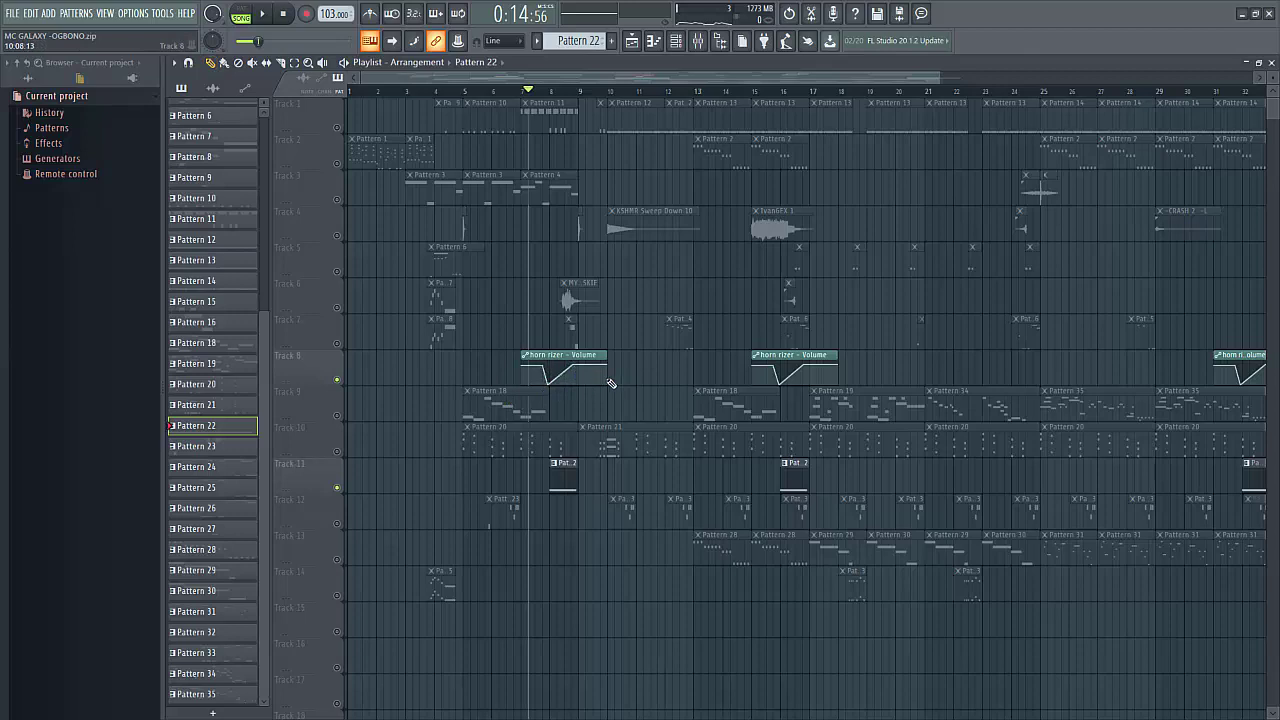
Step: Turn all playlist tracks back on and return to the channel rack
right_click(338, 128)
right_click(338, 128)
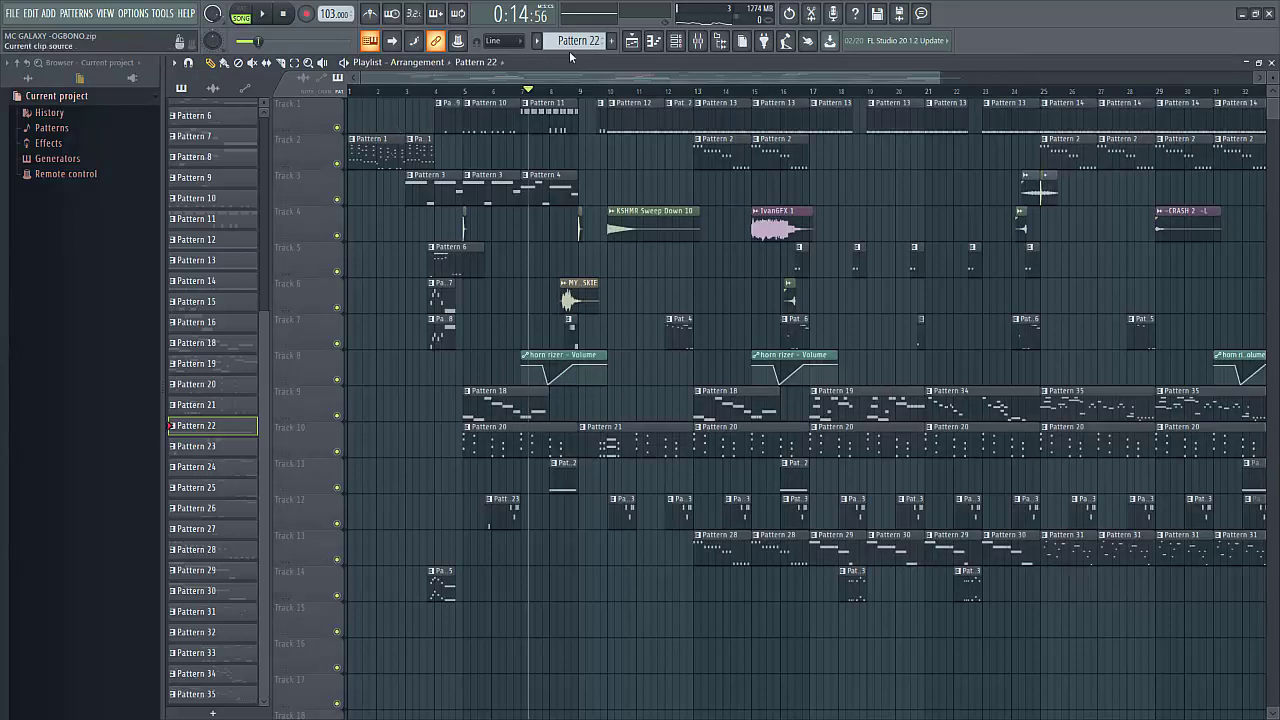
left_click(684, 44)
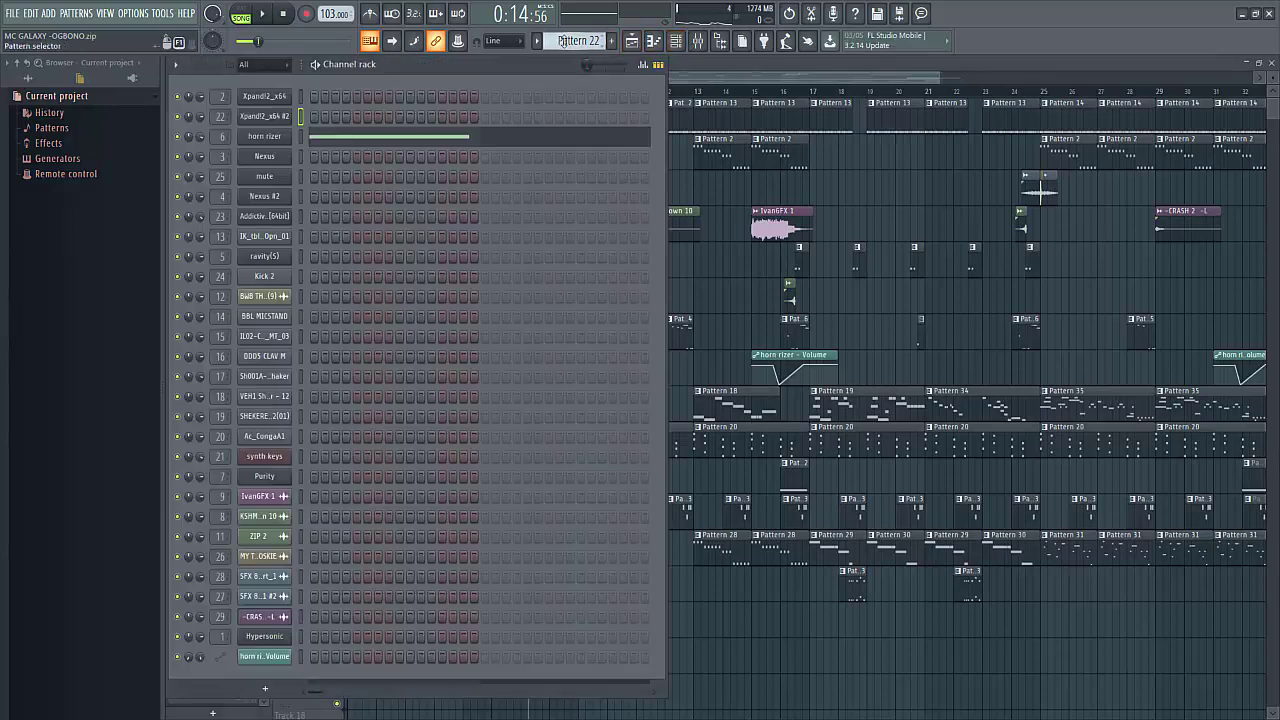
Step: Select Pattern 23, change playback to pattern mode, and play the mute channel's notes
left_click_drag(578, 41, 578, 34)
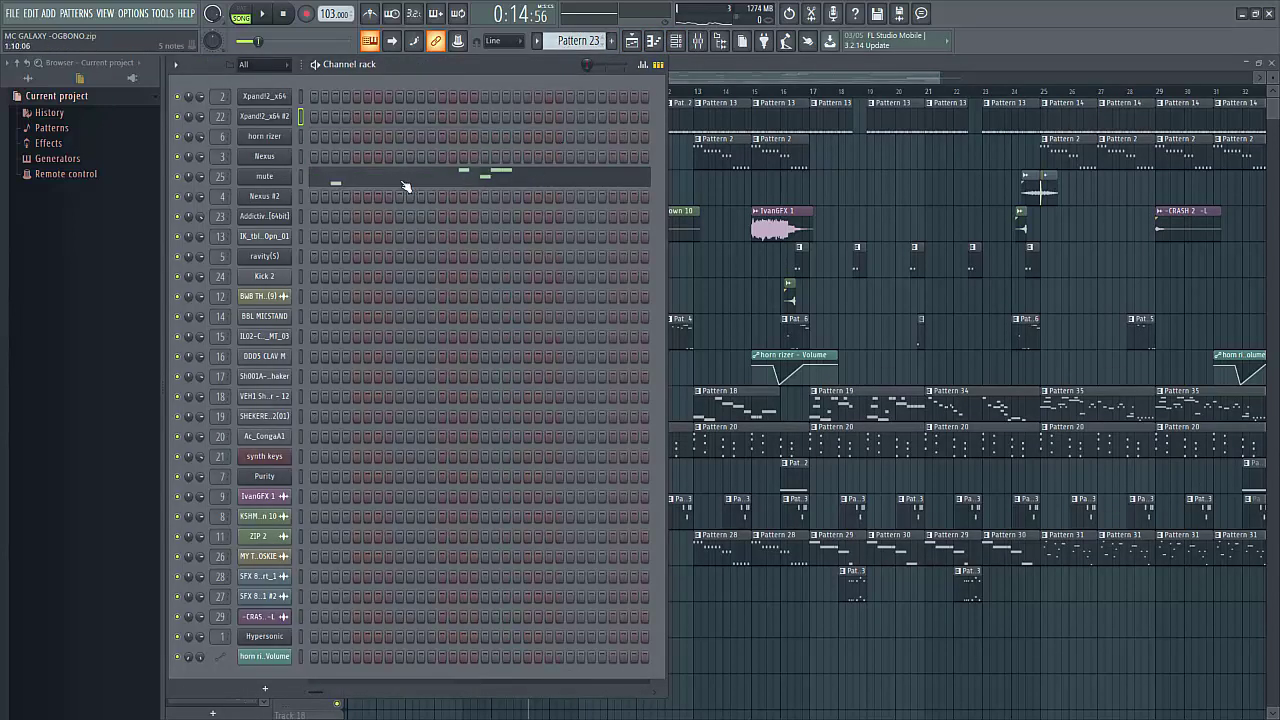
key("l")
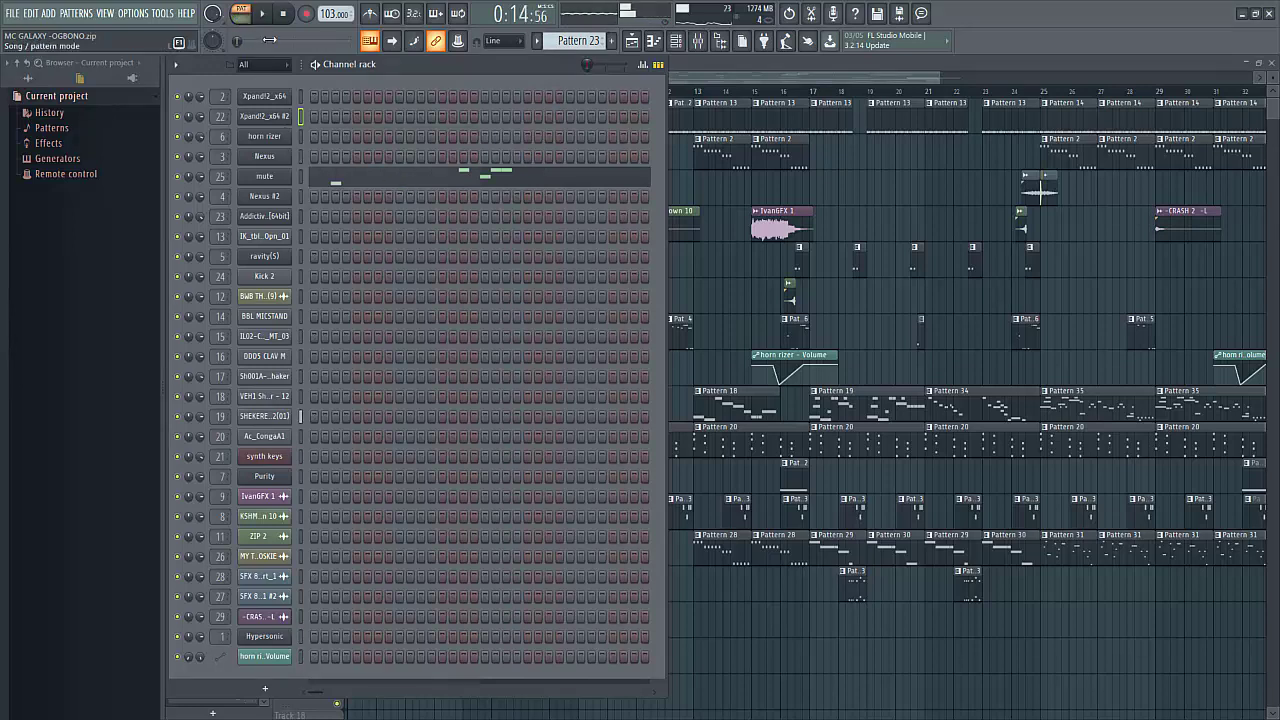
key("space")
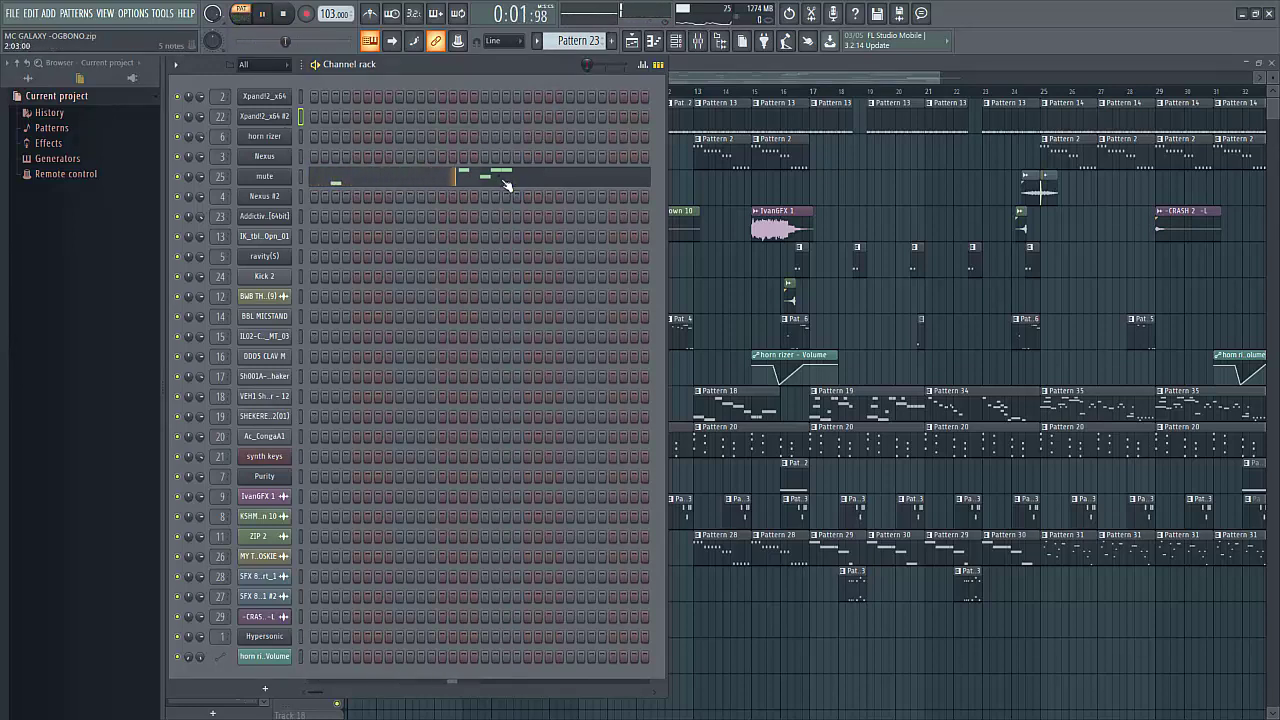
key("space")
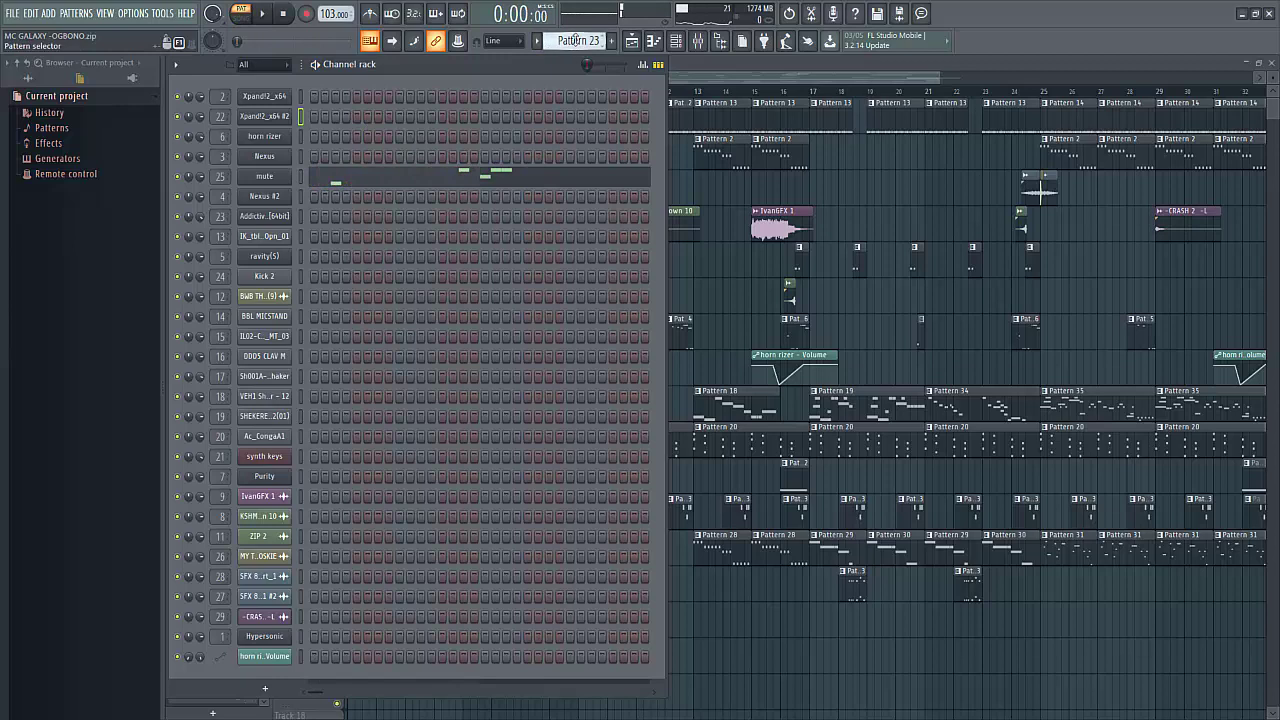
Step: Switch to Pattern 24, play the Addictive channel's notes, and stop
left_click_drag(576, 41, 576, 34)
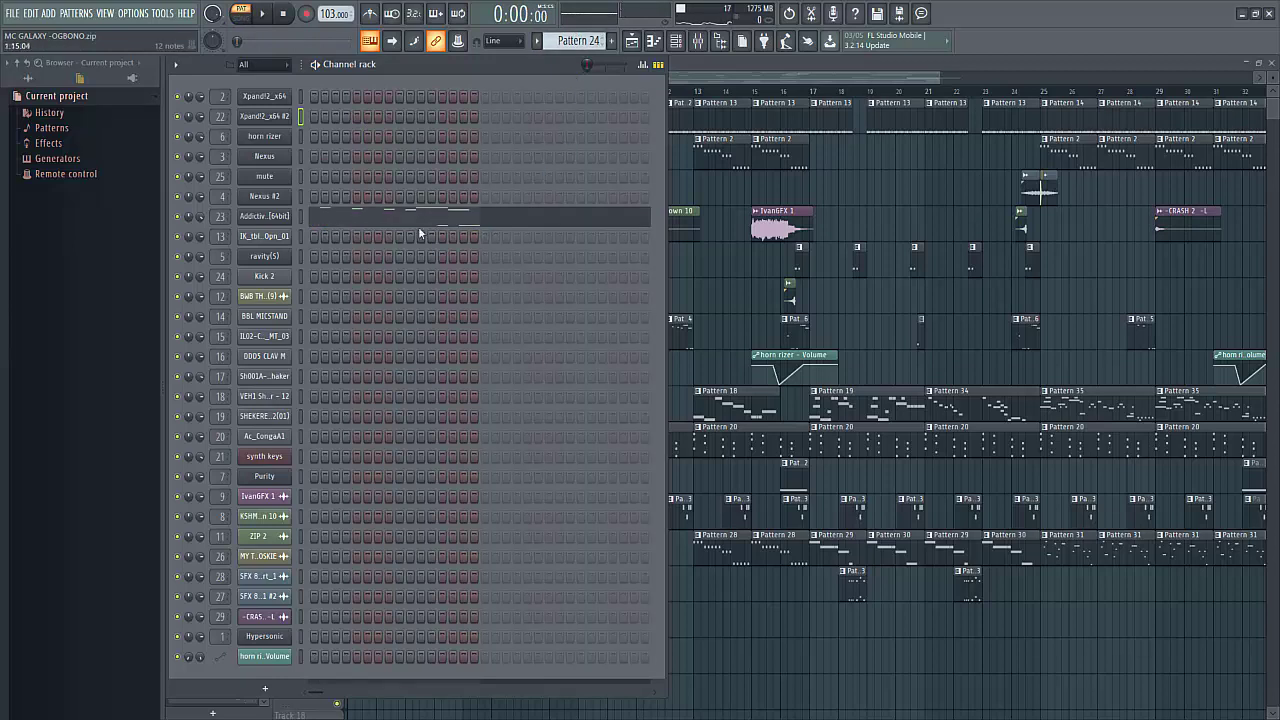
key("space")
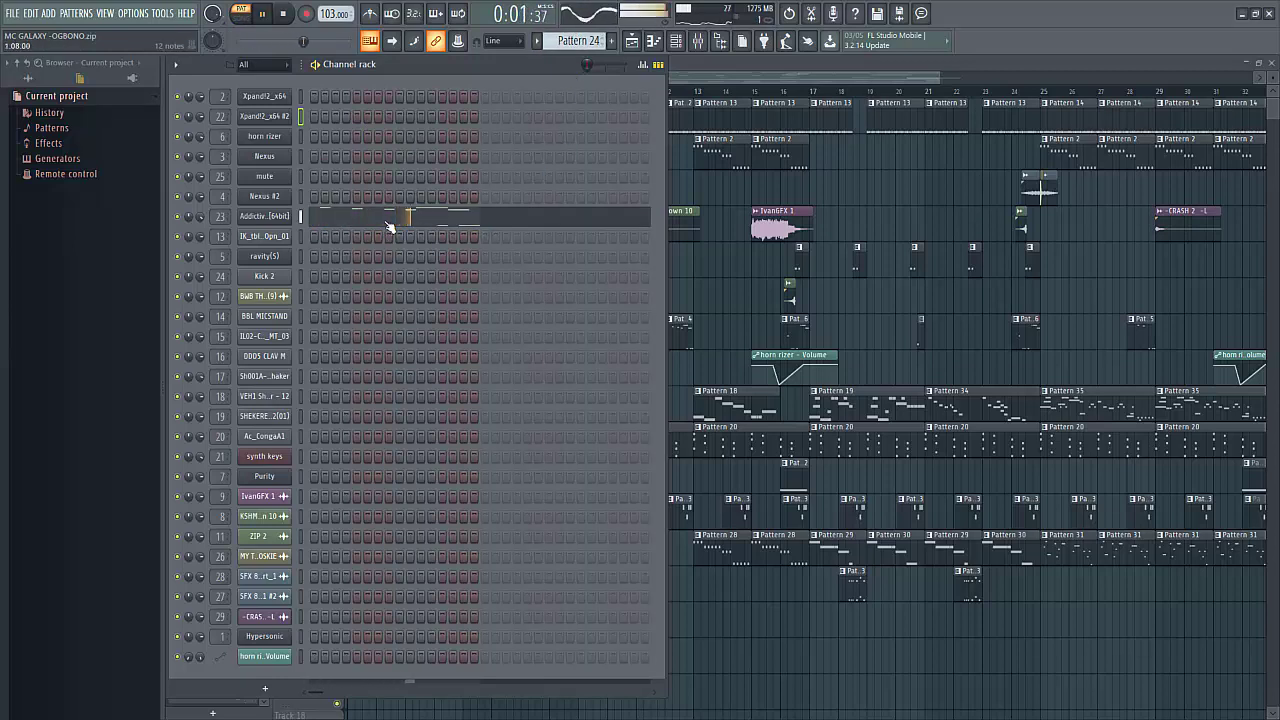
key("space")
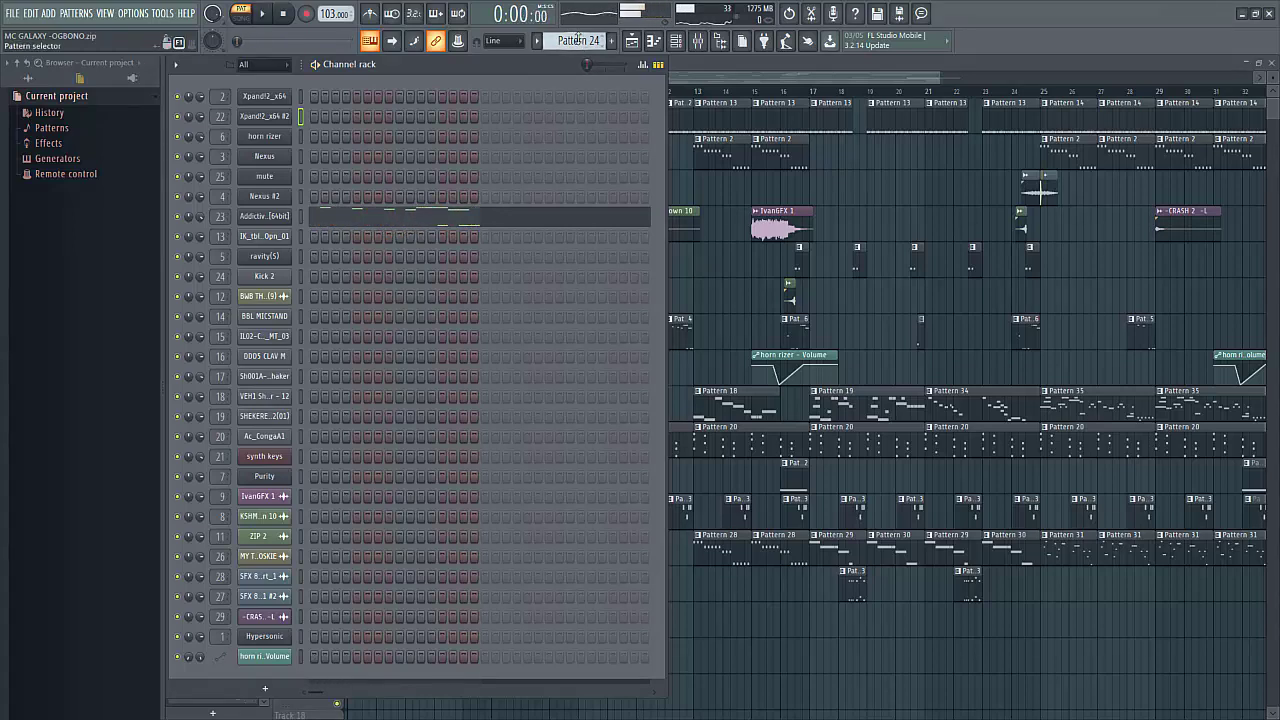
Step: In Pattern 28, open the Purity channel's plugin and empty the FM EP, Vox and Pad slots, keeping only AnA BassGuitar
left_click_drag(578, 40, 578, 33)
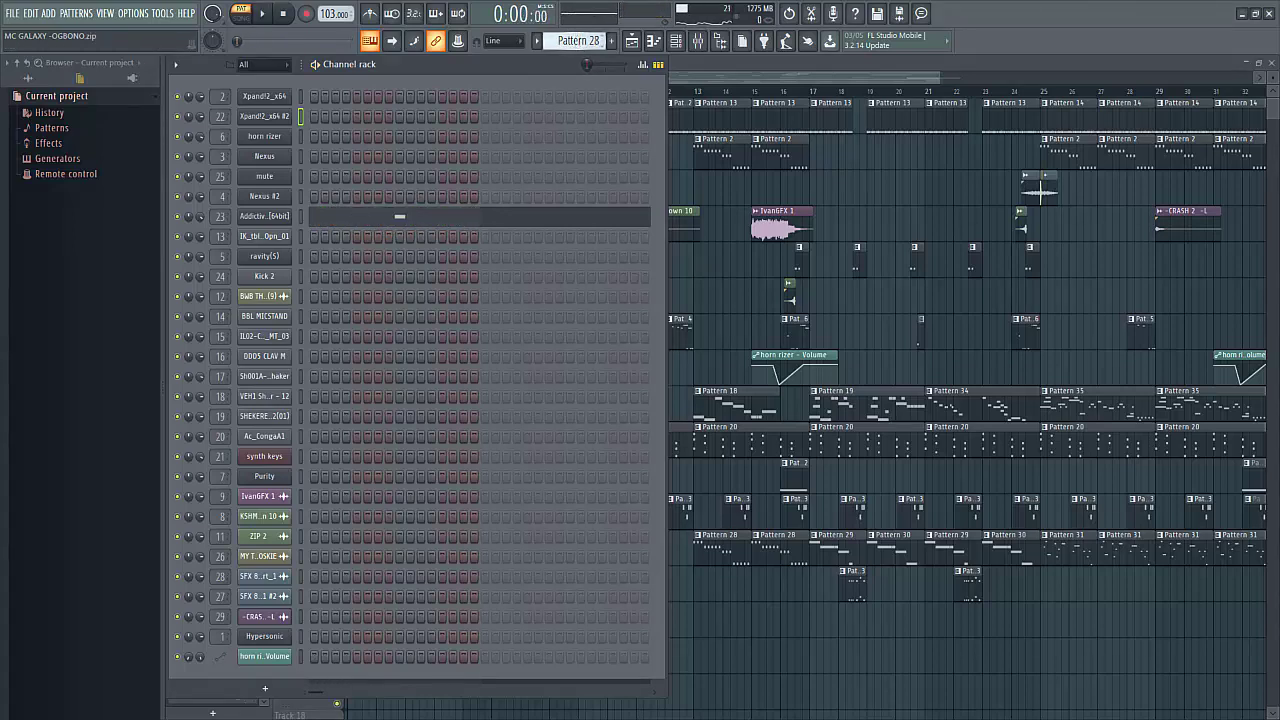
left_click(282, 481)
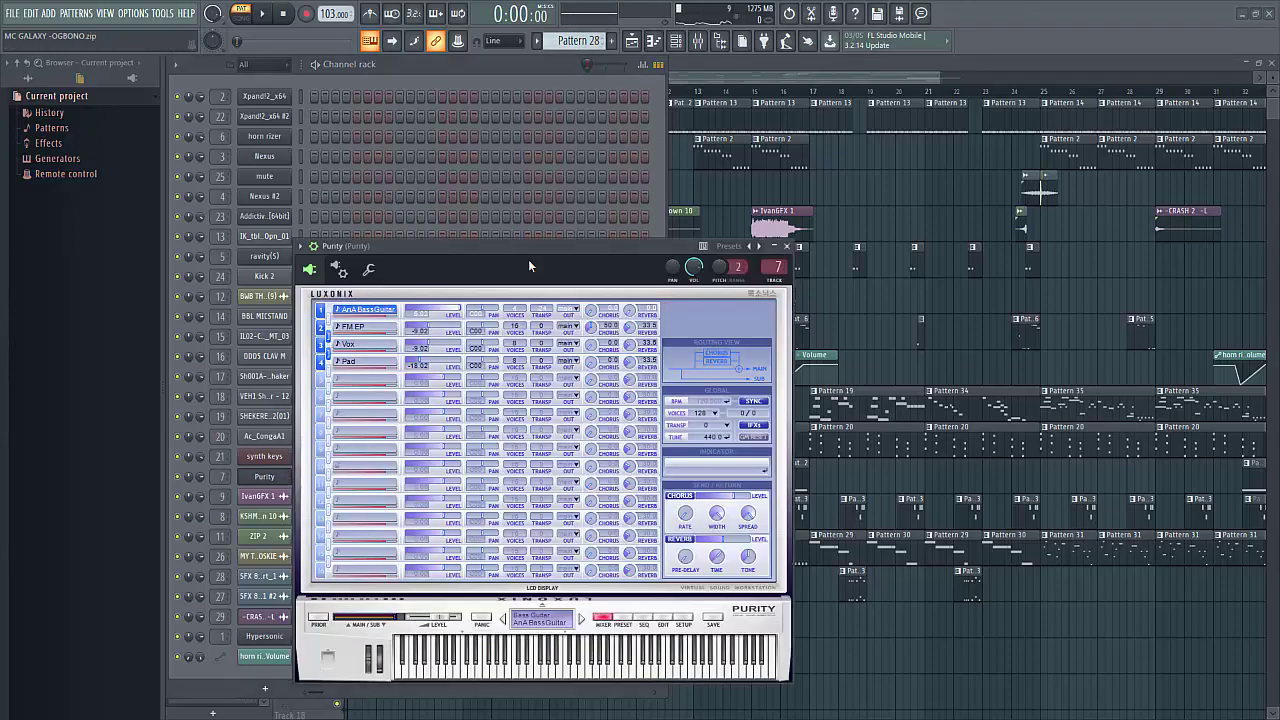
left_click(378, 329)
left_click(387, 337)
left_click(356, 345)
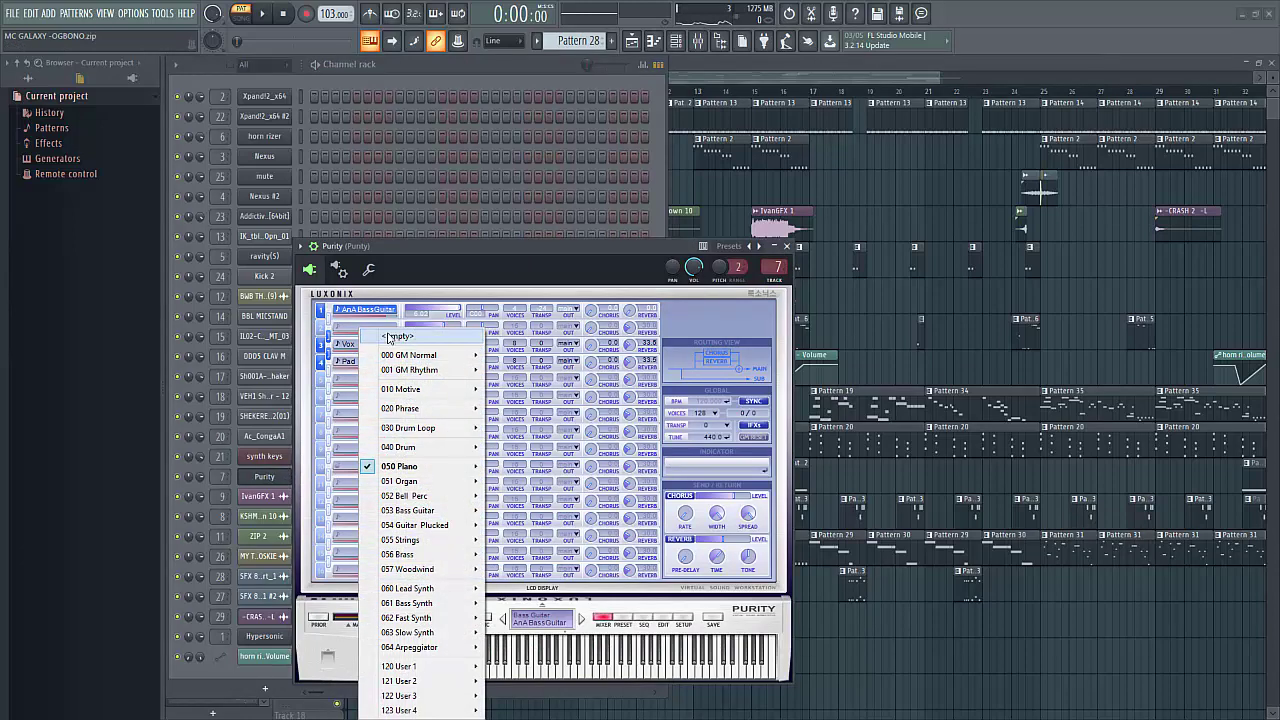
left_click(387, 338)
left_click(350, 362)
left_click(385, 336)
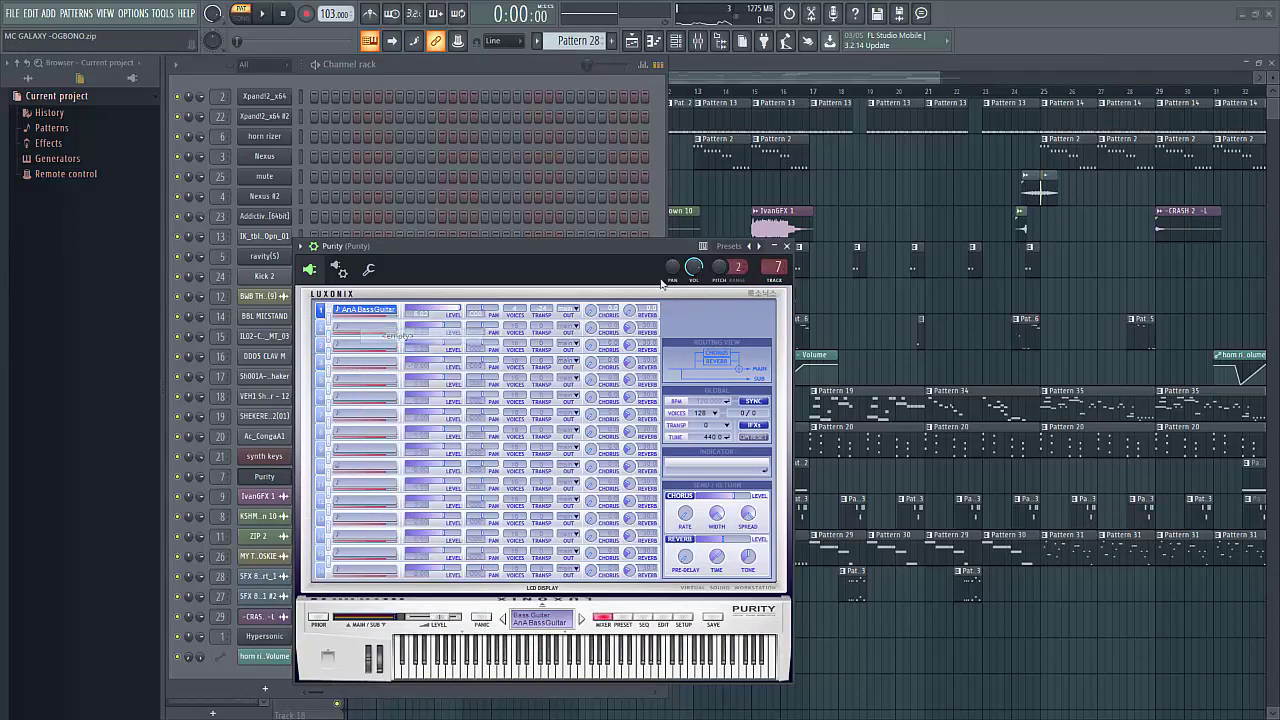
left_click(787, 246)
Step: Play Pattern 28's Purity notes in the piano roll, stop, and return to the channel rack
left_click(362, 483)
key("space")
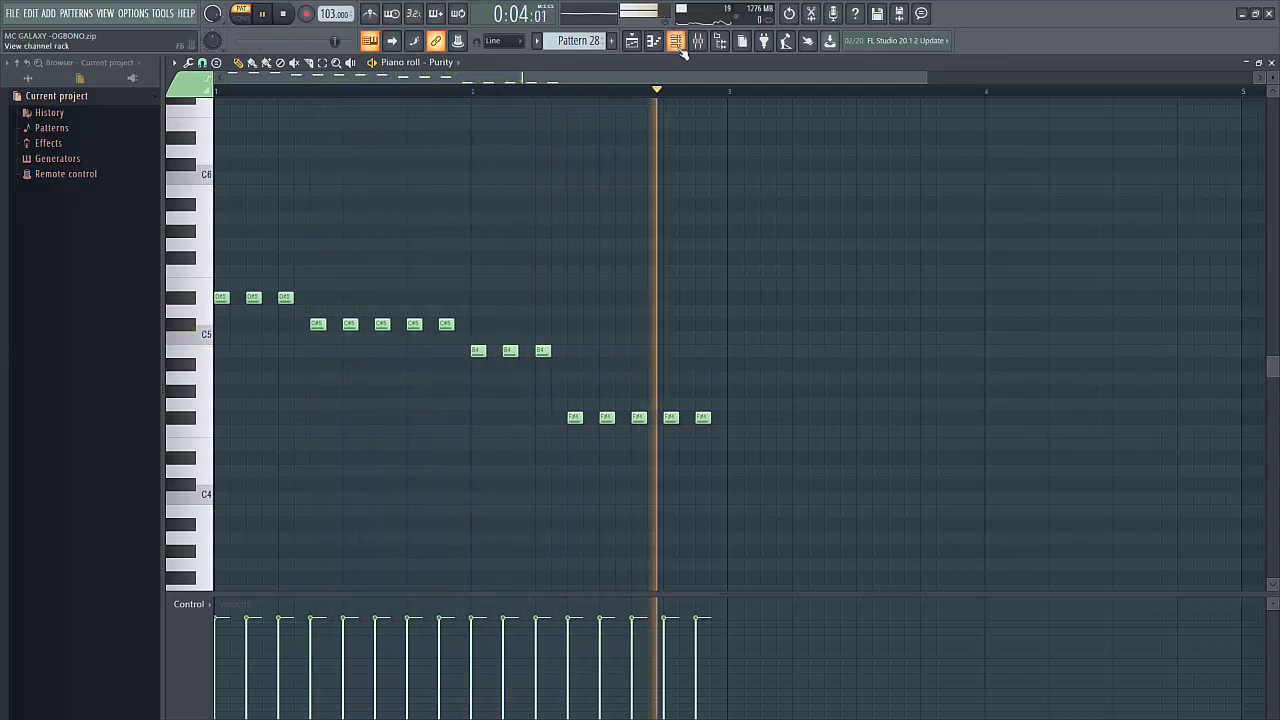
key("F6")
key("space")
Step: Switch to Pattern 29, play its Purity notes from the channel rack, and stop
scroll(578, 41, "down", 1)
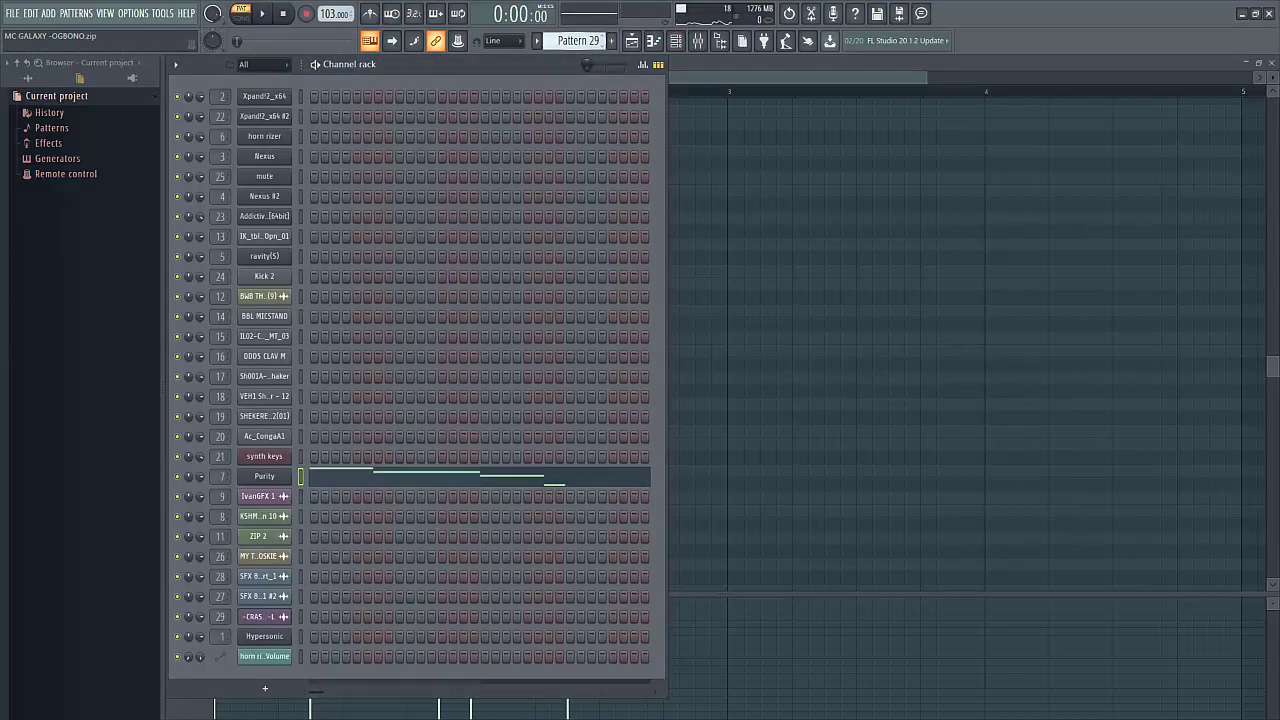
key("space")
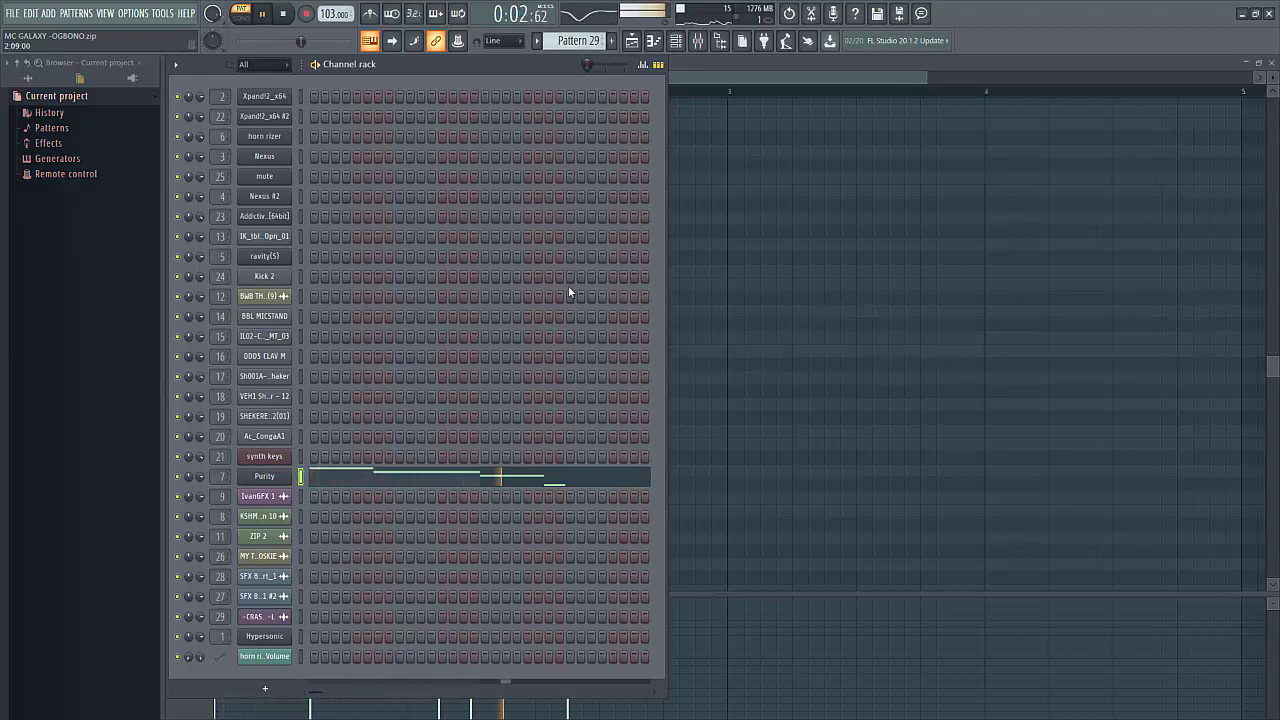
key("space")
Step: Step past Pattern 30 to Pattern 31 and play its Purity notes in the piano roll, stopping back at the channel rack
scroll(578, 41, "down", 1)
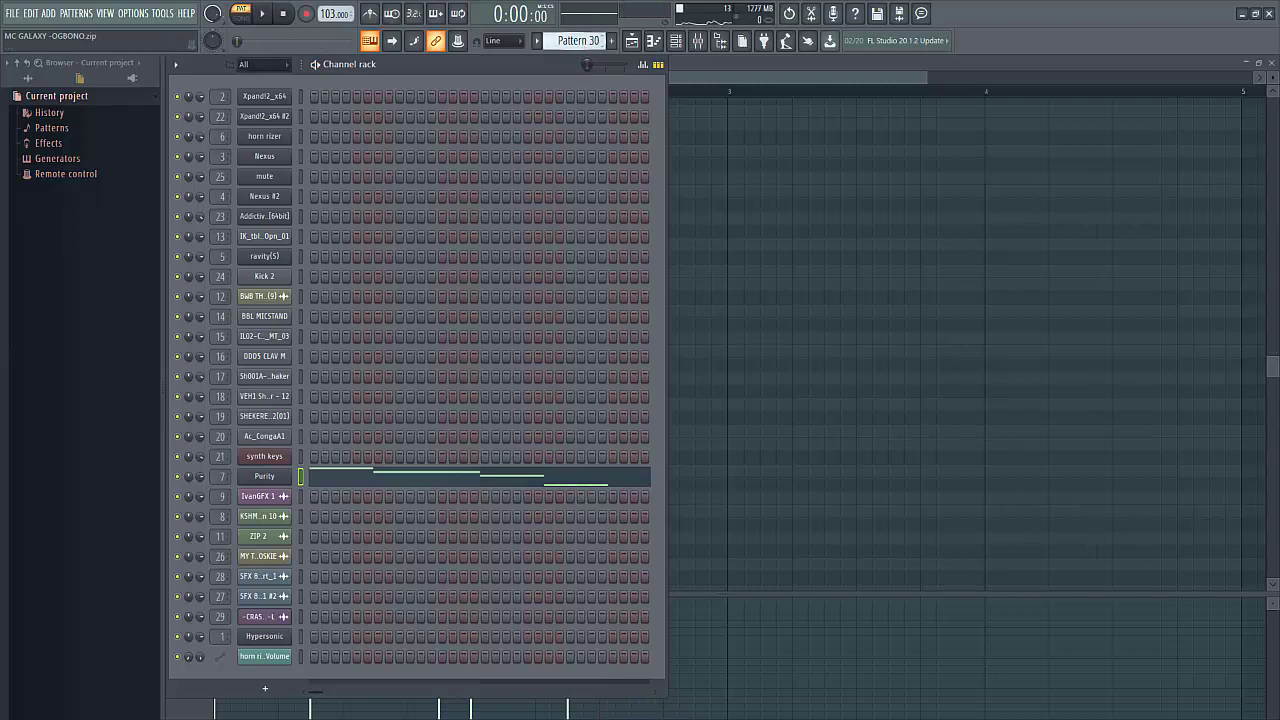
scroll(578, 41, "down", 1)
key("space")
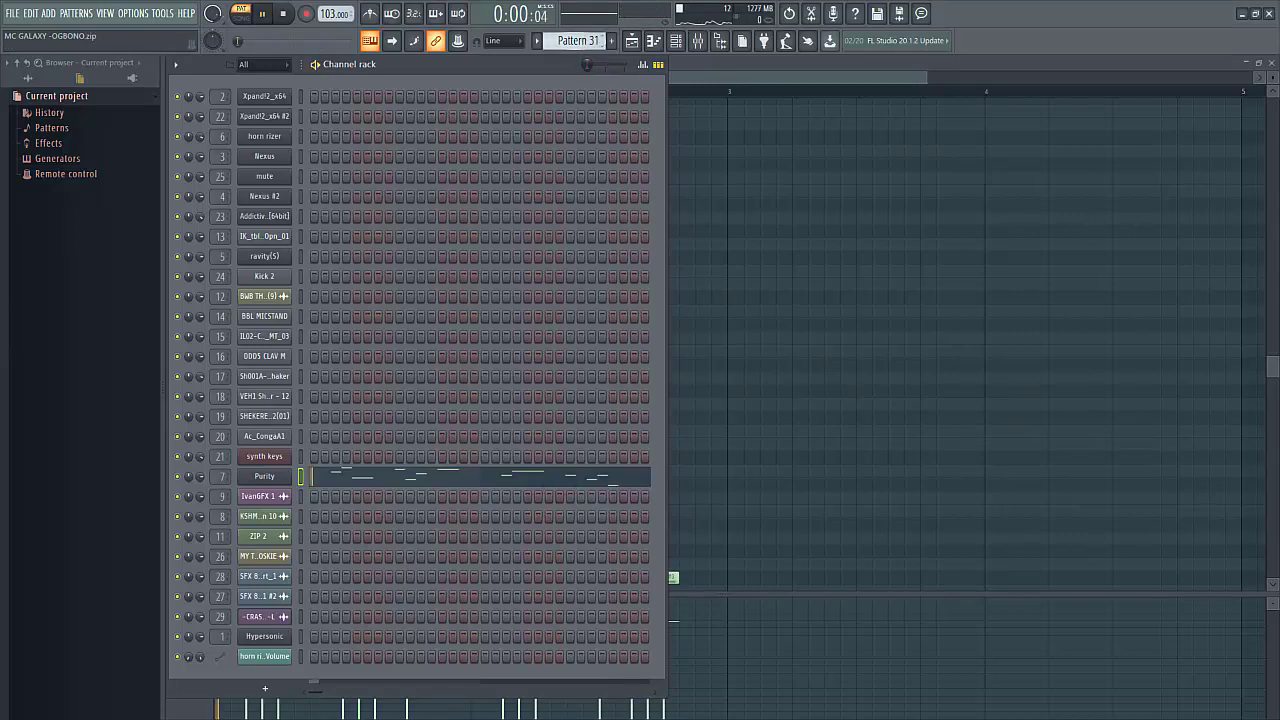
left_click(462, 479)
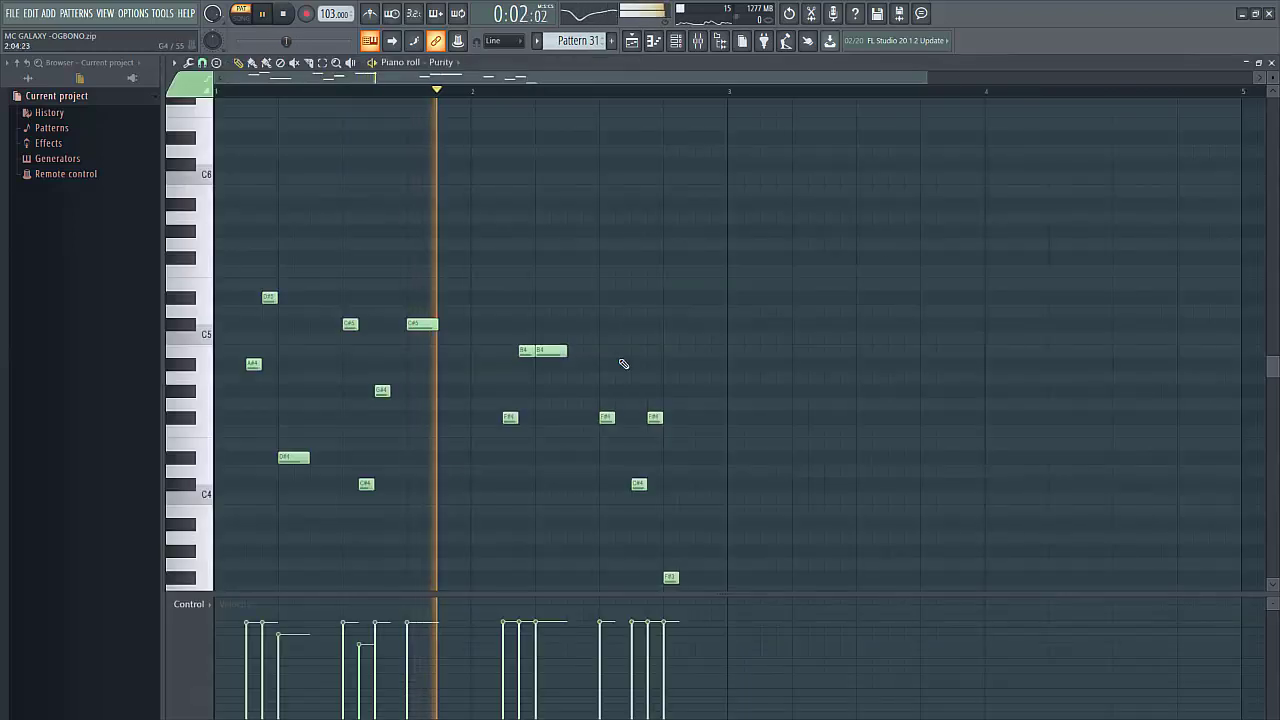
left_click_drag(1275, 372, 1275, 402)
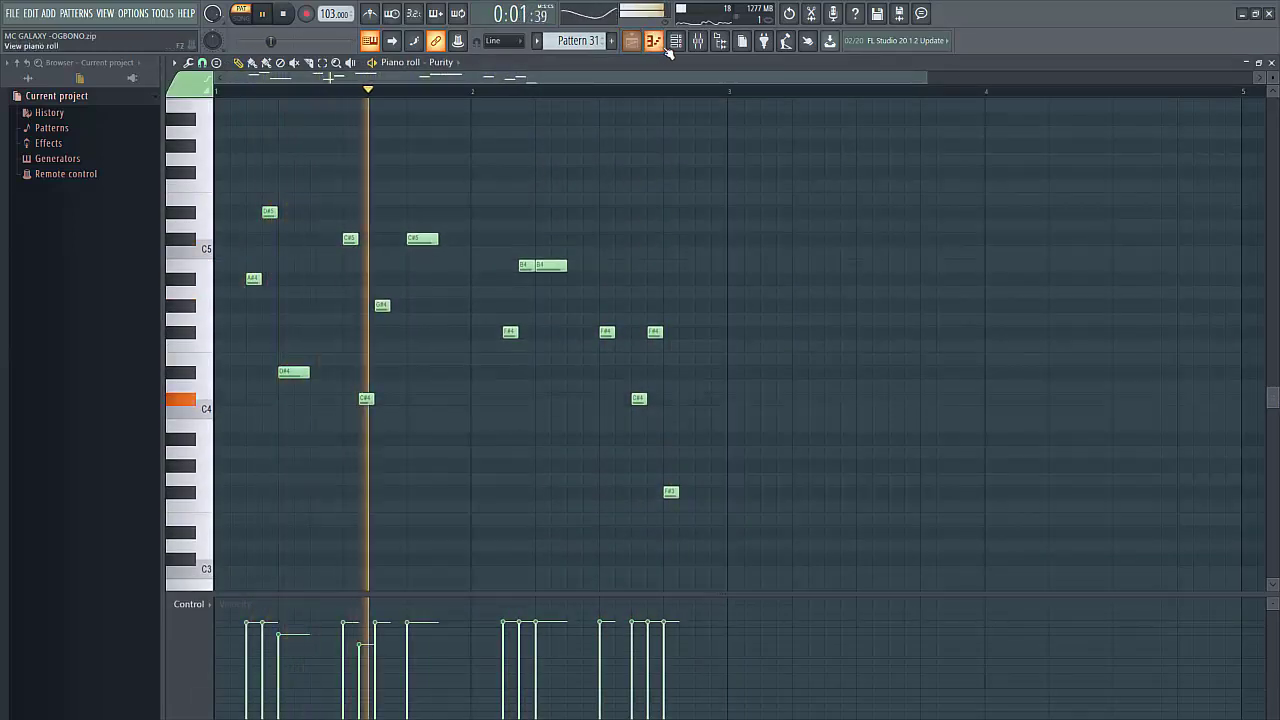
left_click(631, 41)
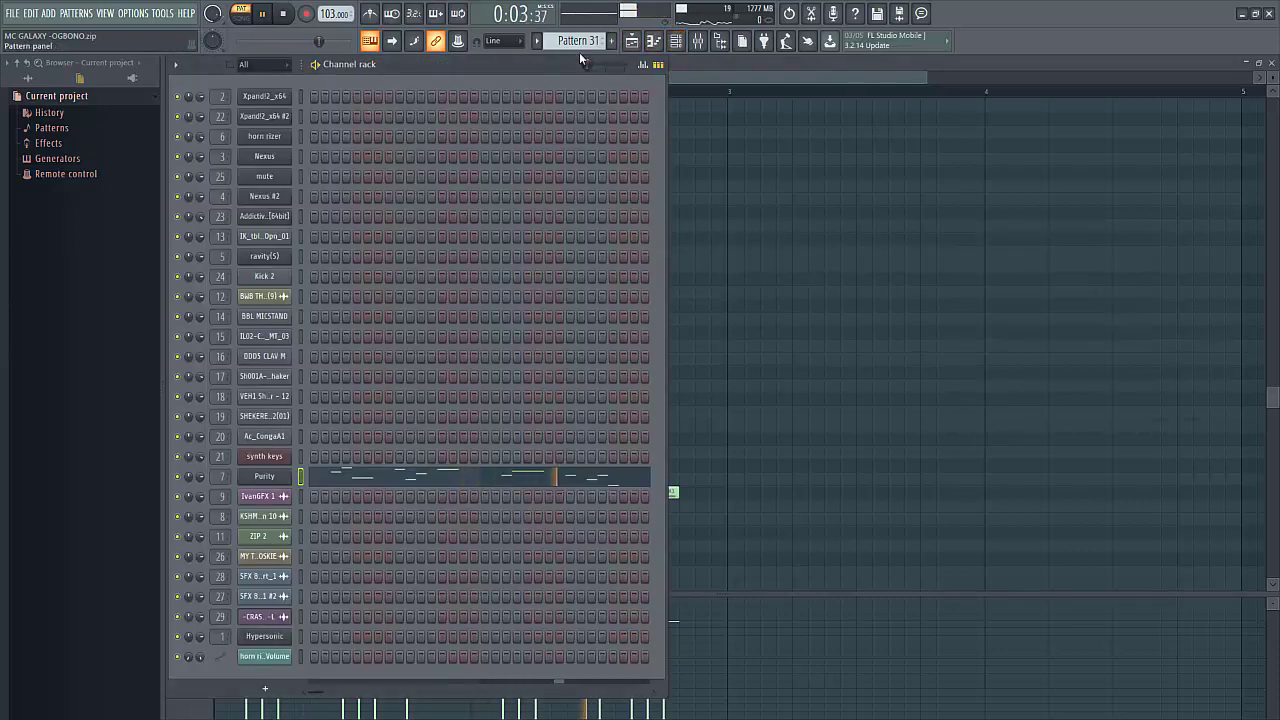
key("space")
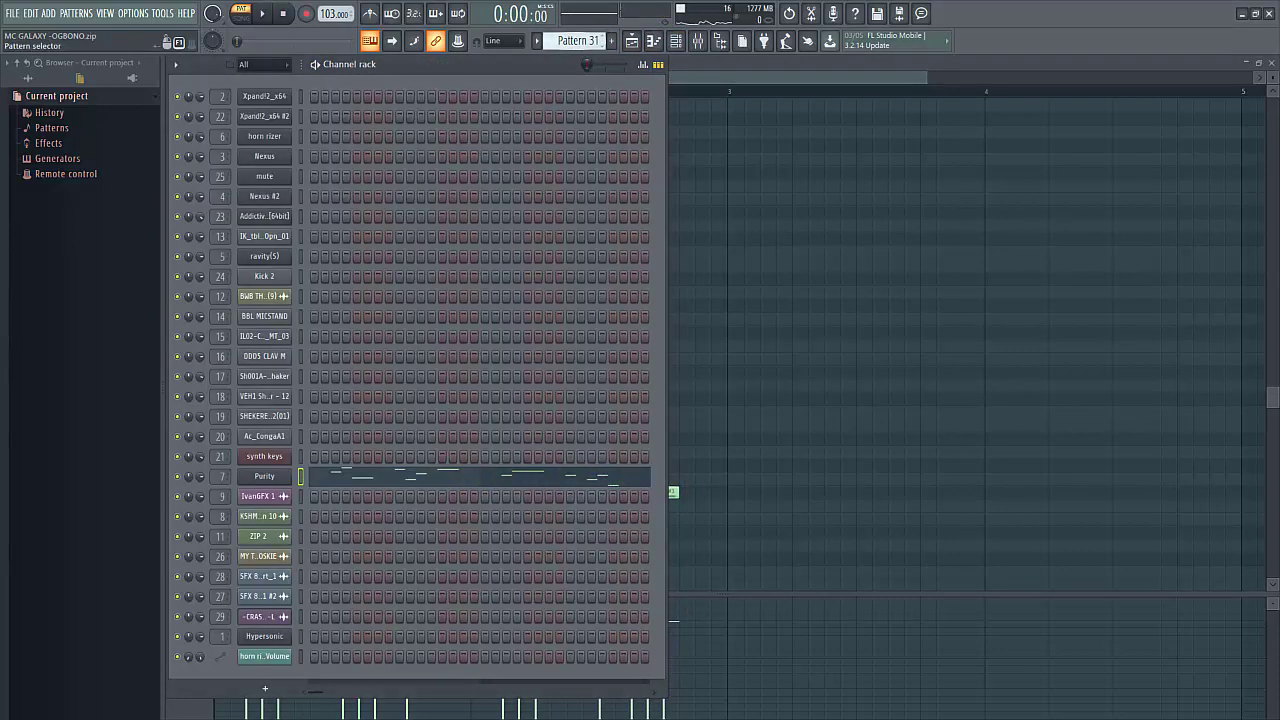
Step: Step past Pattern 32 to Pattern 33, play the Xpand!2_x64 #2 notes, and stop
scroll(598, 42, "down", 1)
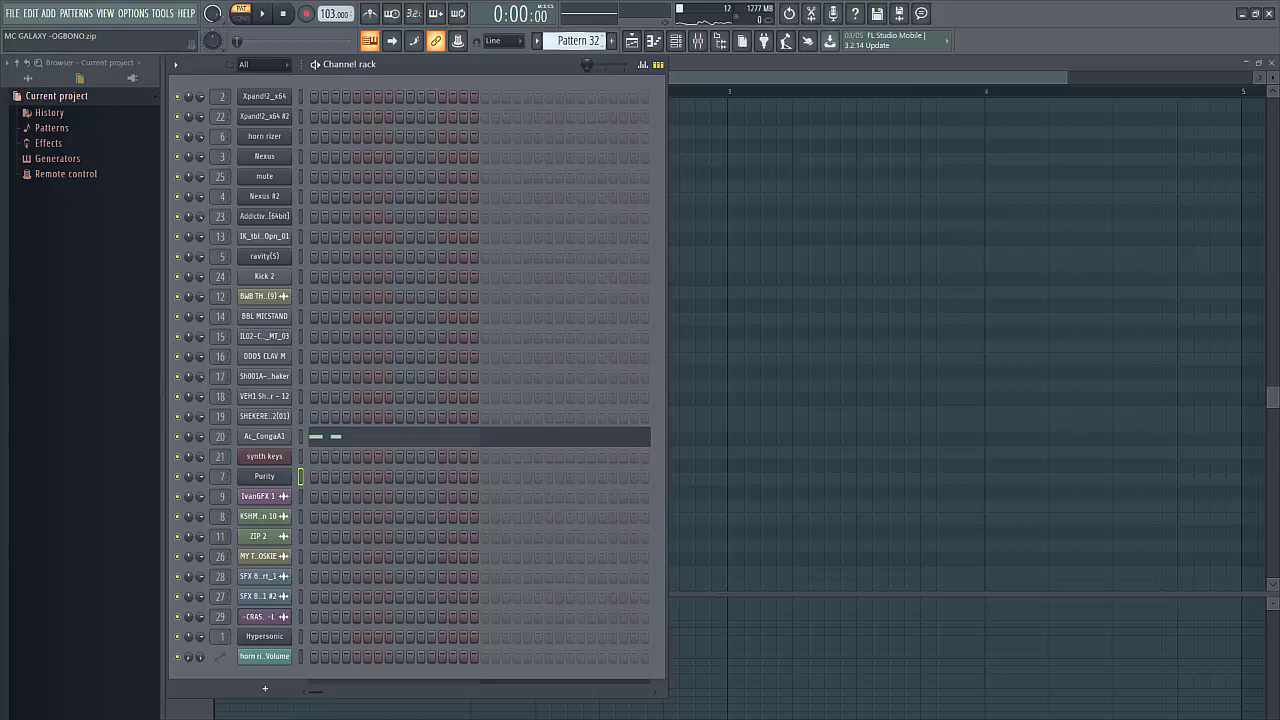
scroll(580, 41, "down", 1)
key("space")
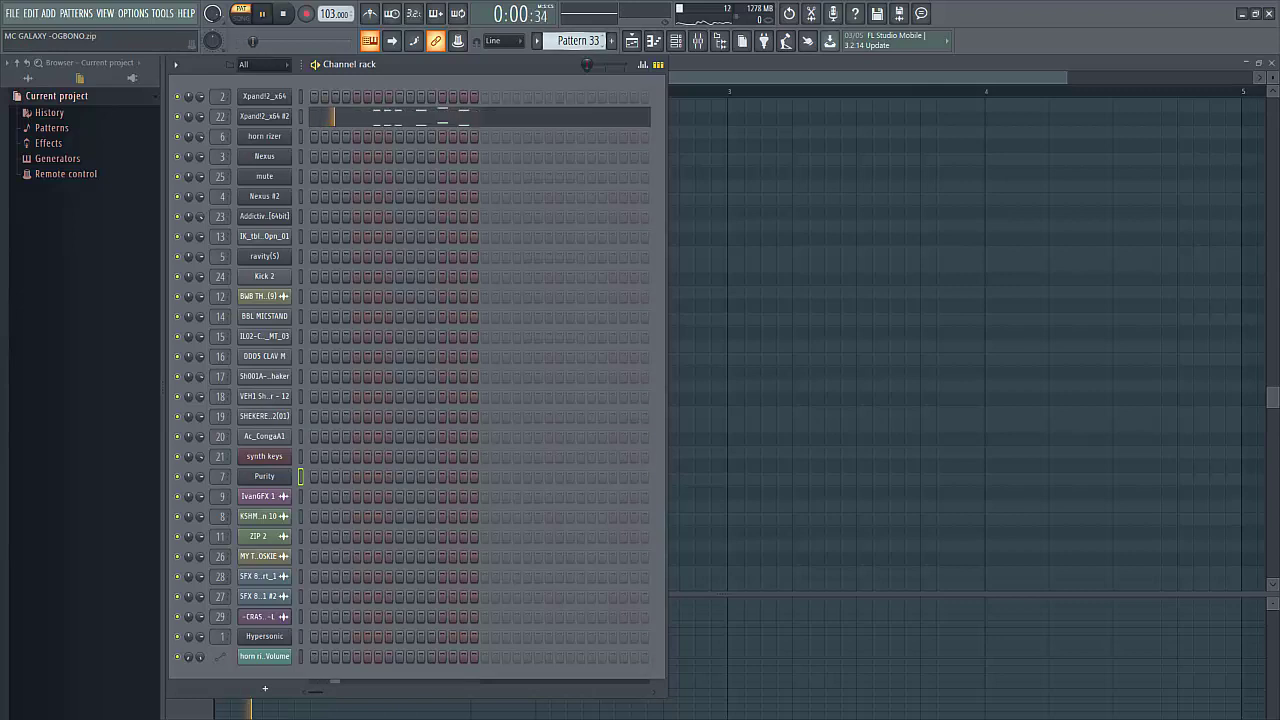
key("space")
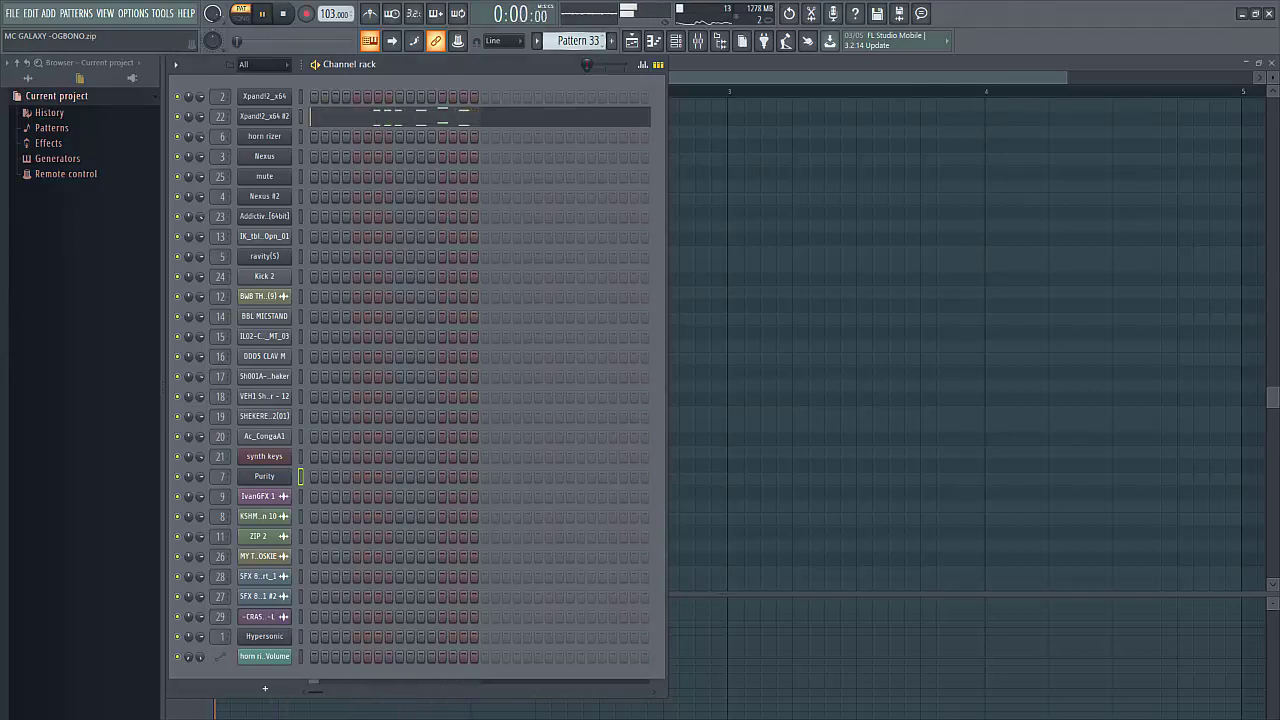
Step: Switch to Pattern 34, play the Nexus #2 notes in the piano roll, and return to the channel rack
scroll(578, 41, "down", 1)
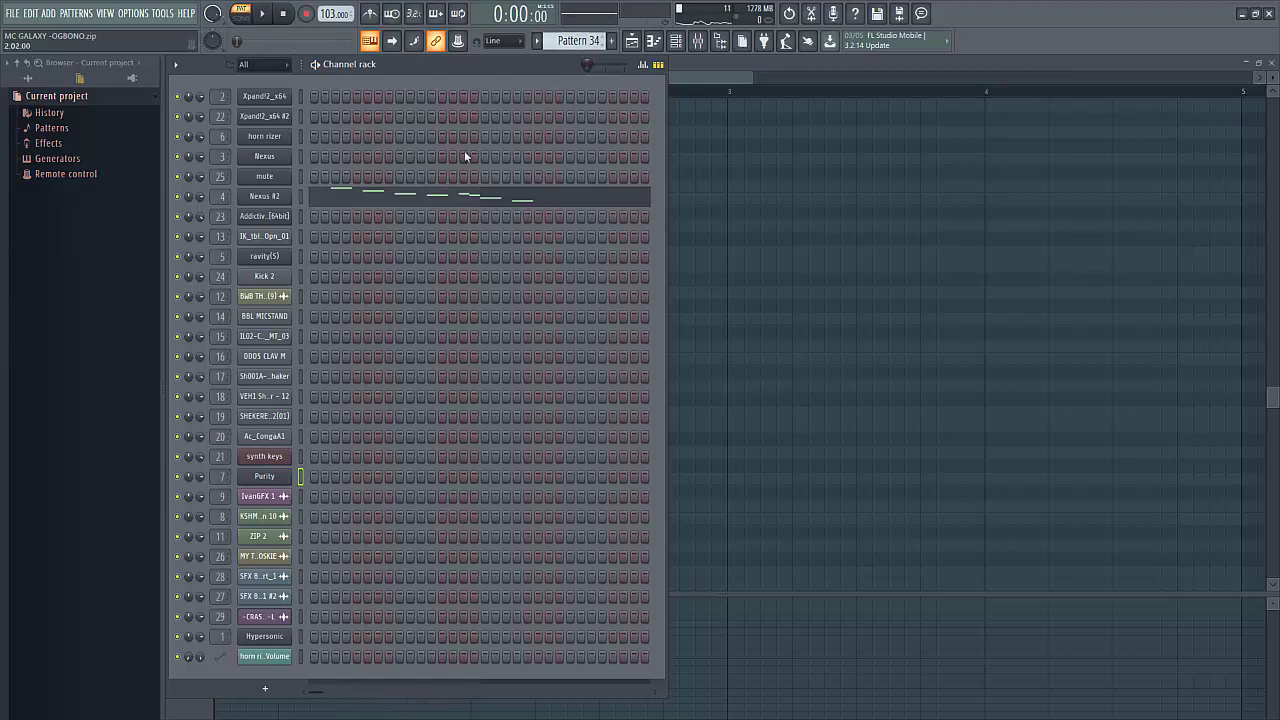
left_click(430, 204)
key("space")
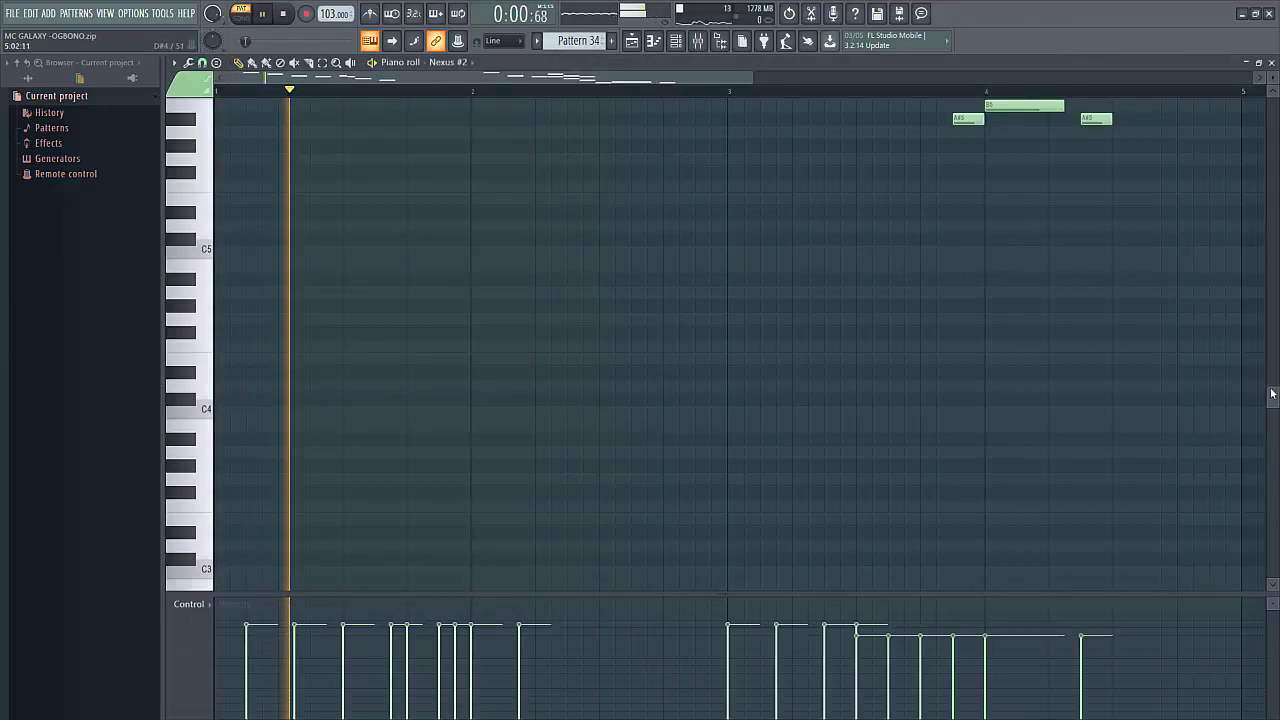
left_click_drag(1273, 376, 1260, 271)
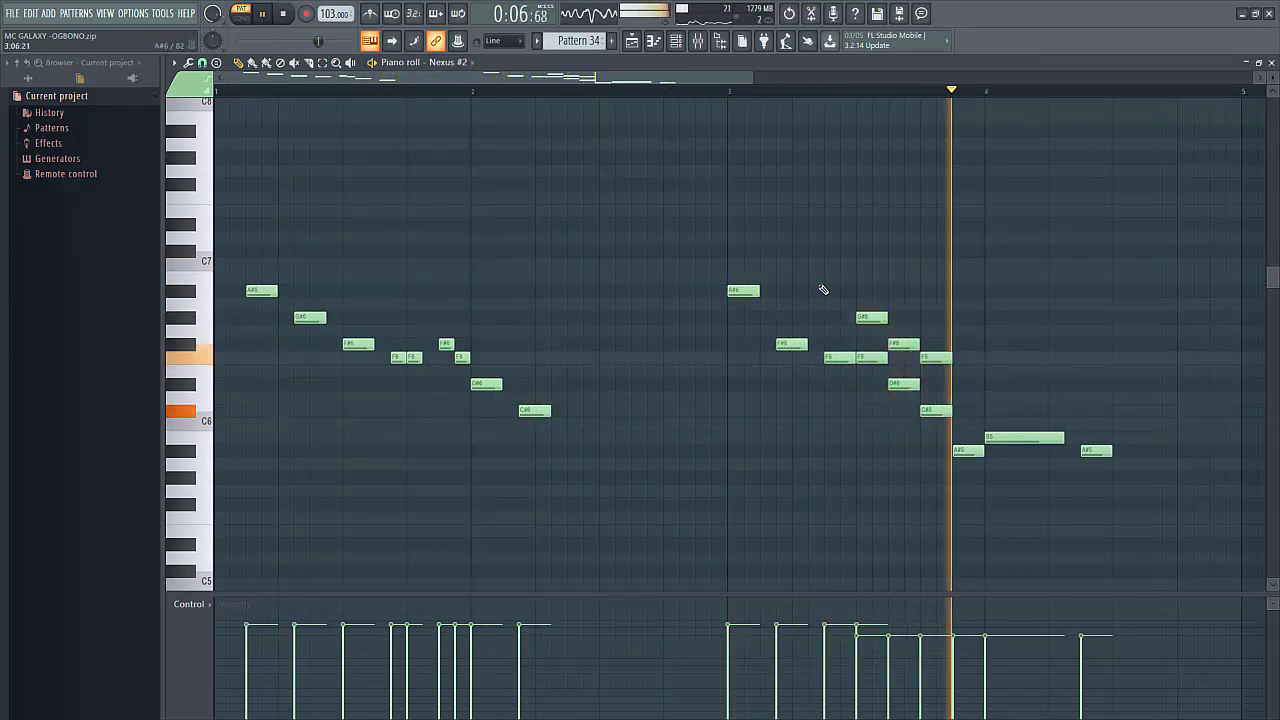
key("space")
key("F6")
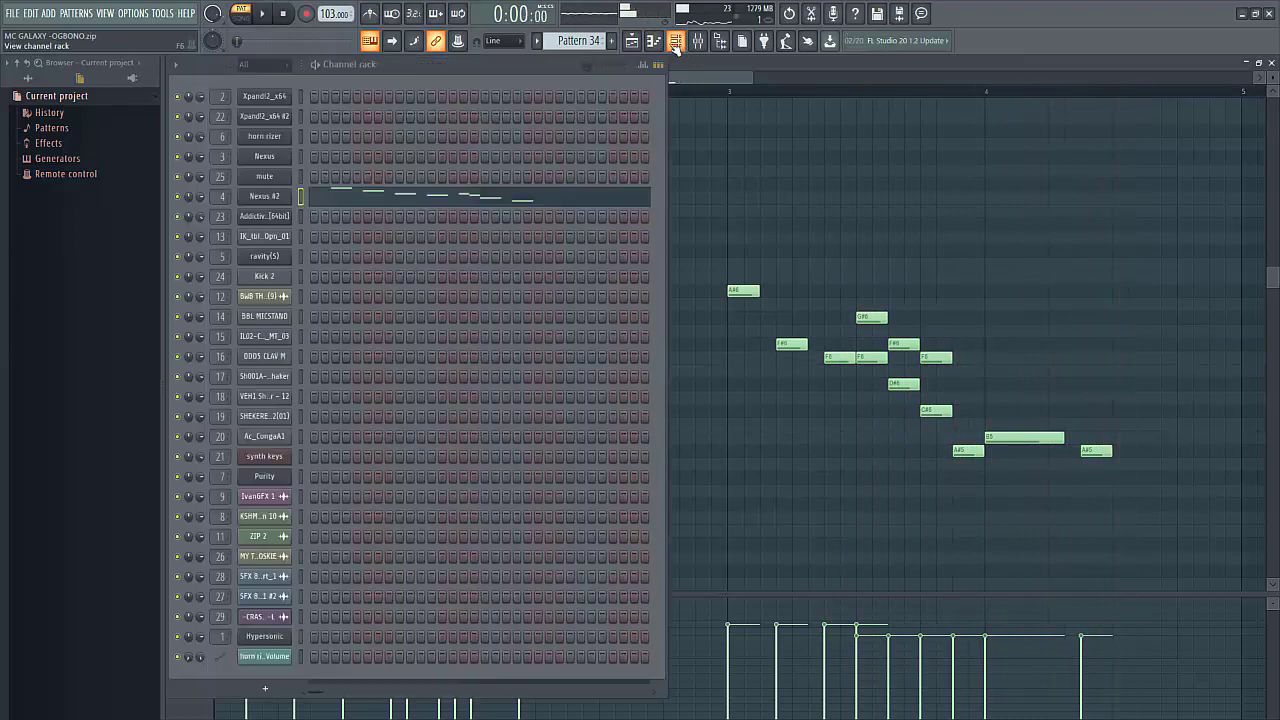
Step: Switch to Pattern 35, play the Nexus #2 notes in the piano roll, and stop
scroll(588, 42, "down", 1)
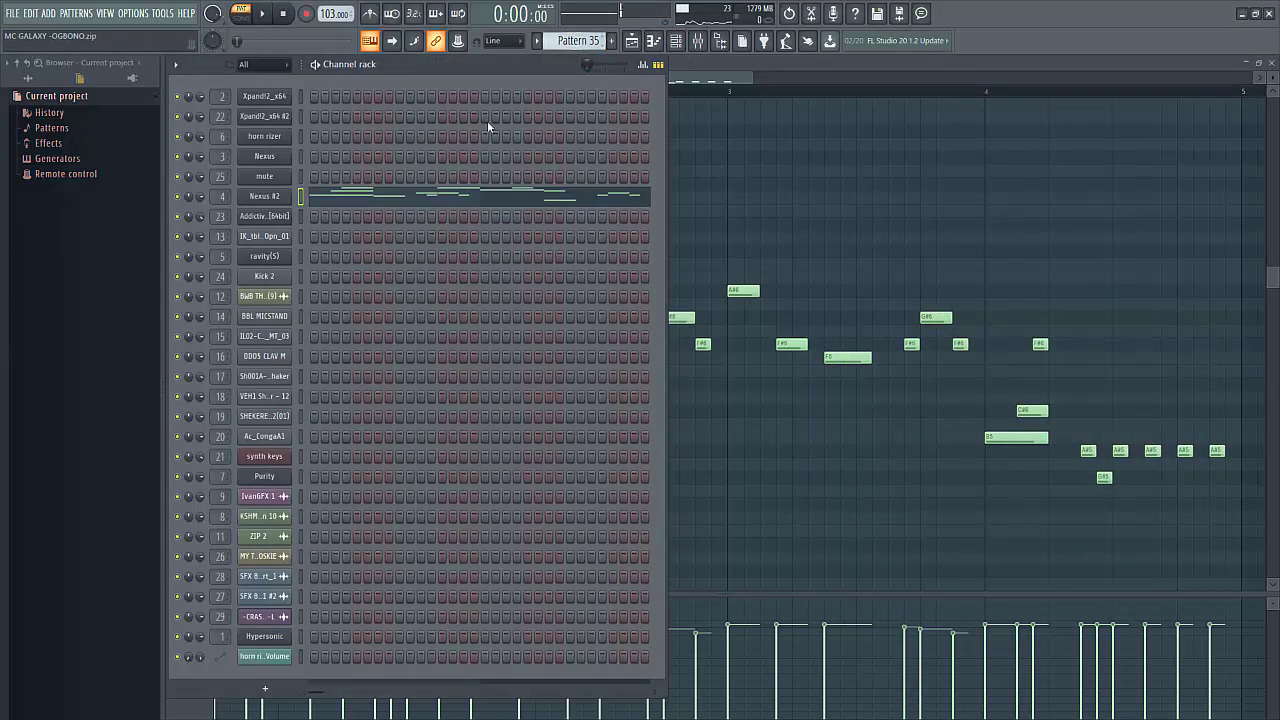
left_click(428, 198)
key("space")
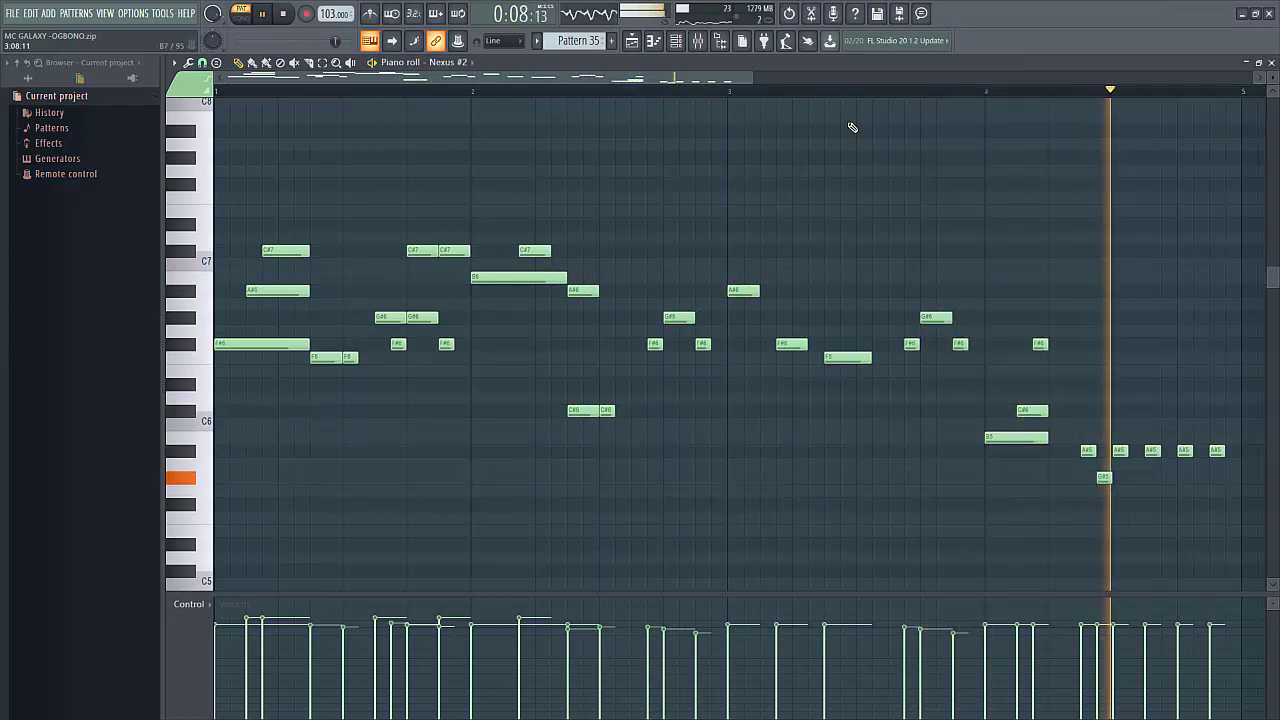
key("space")
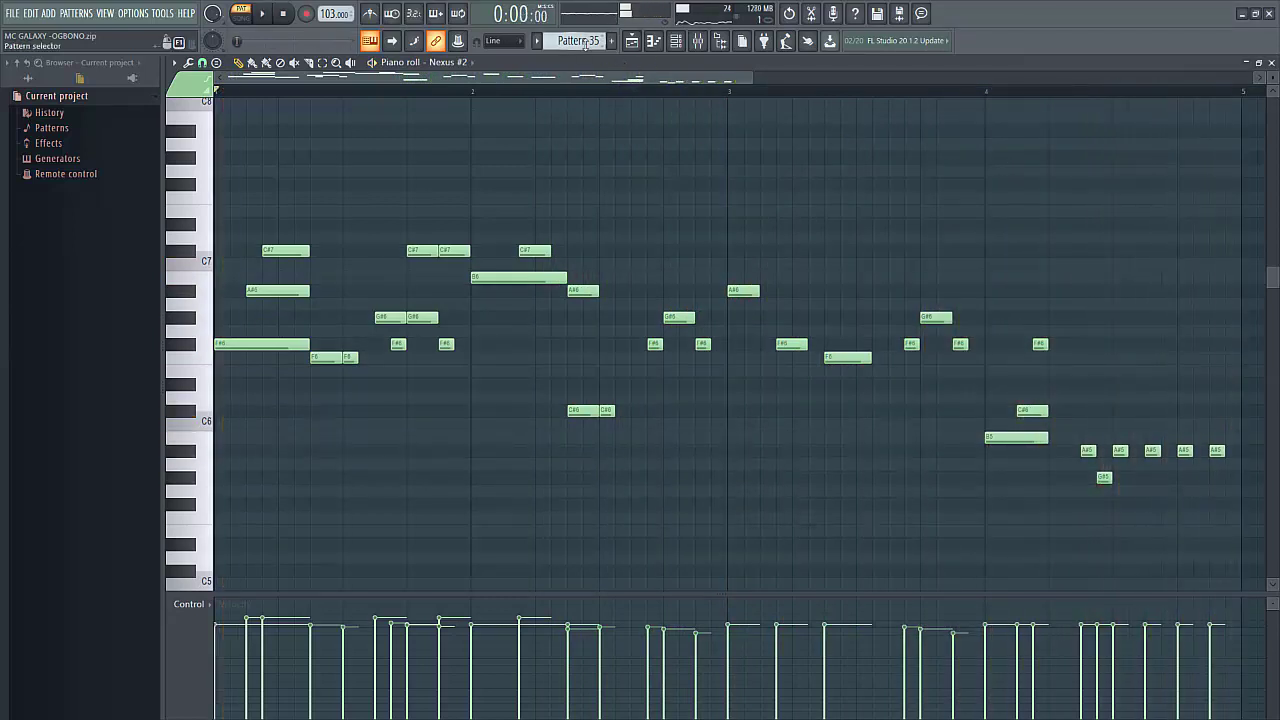
Step: Step through Pattern 36 to Pattern 45 with the channel rack open, and bring up the playlist
left_click(612, 40)
left_click(675, 44)
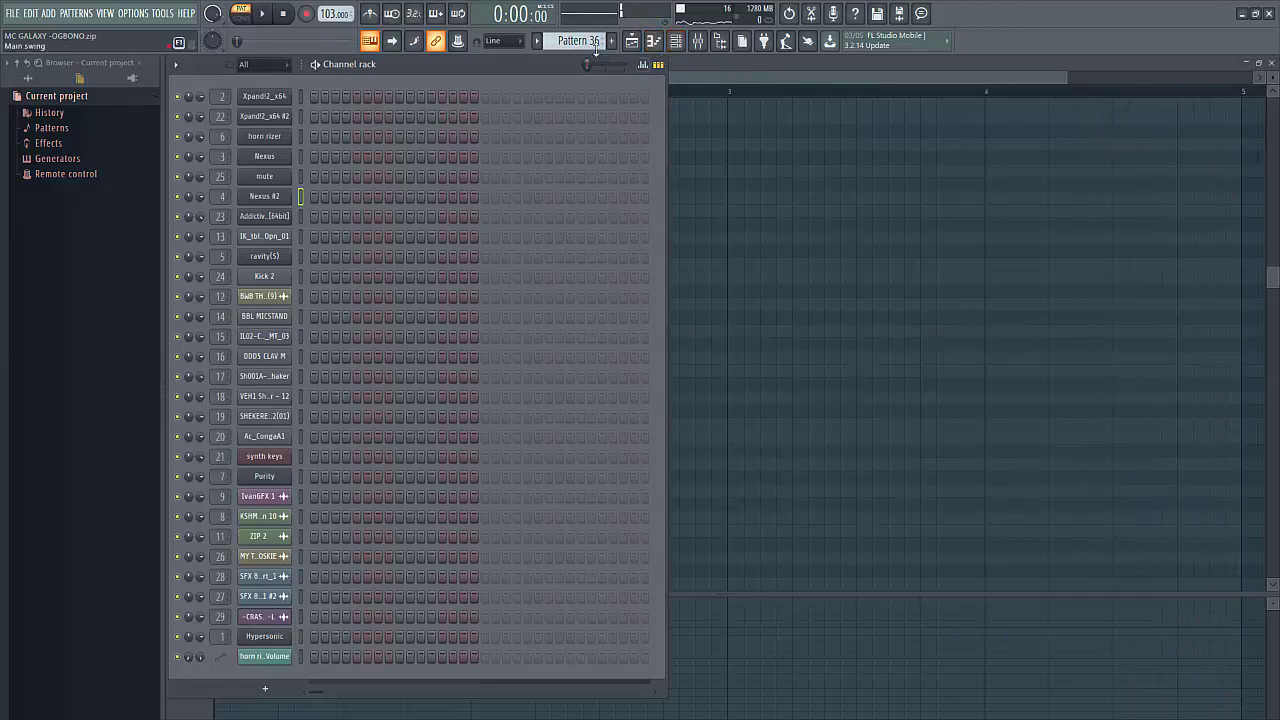
left_click_drag(590, 42, 590, 36)
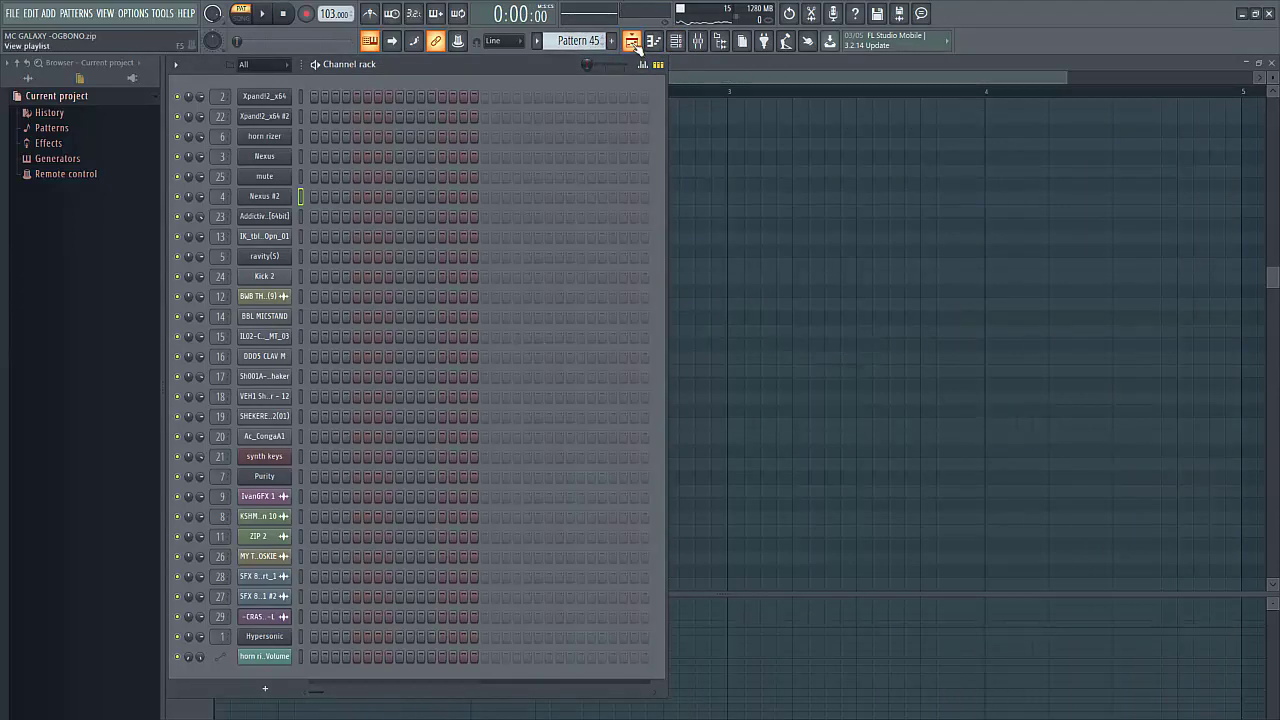
left_click(632, 41)
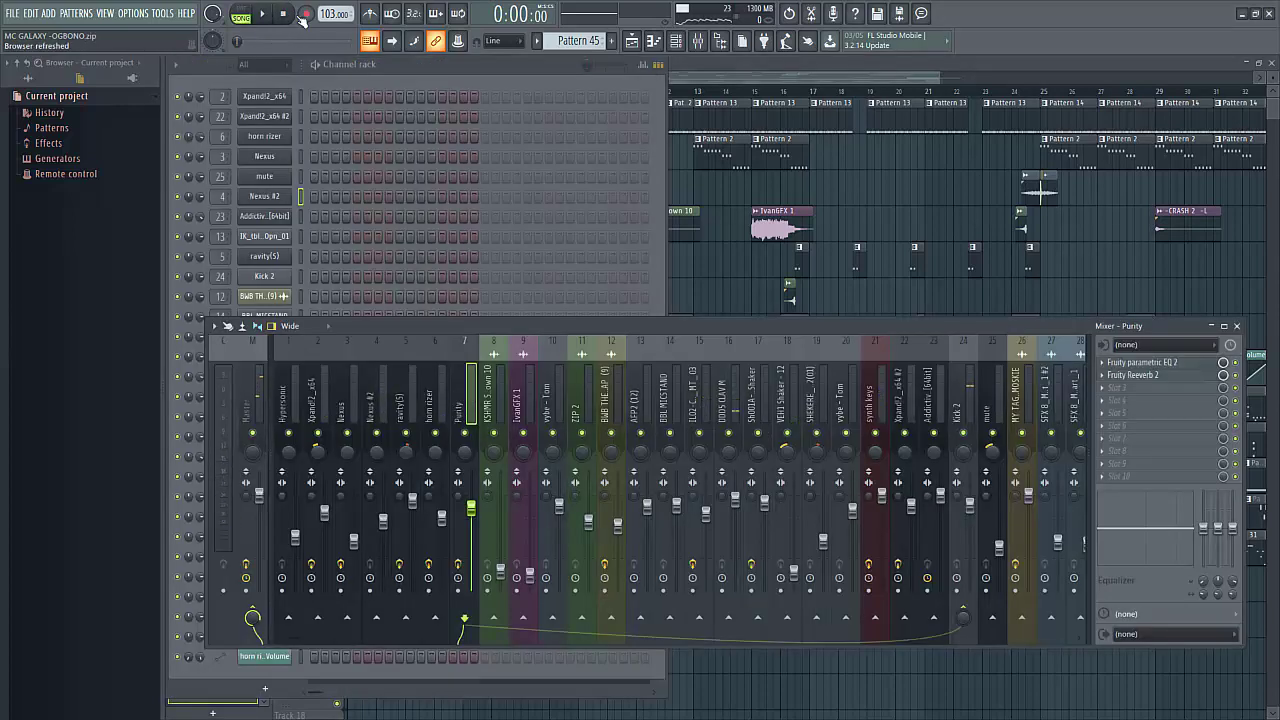
Step: Select the Master mixer track and inspect its FabFilter Pro-L limiter and FabFilter Pro-Q 2 equalizer settings
left_click(256, 385)
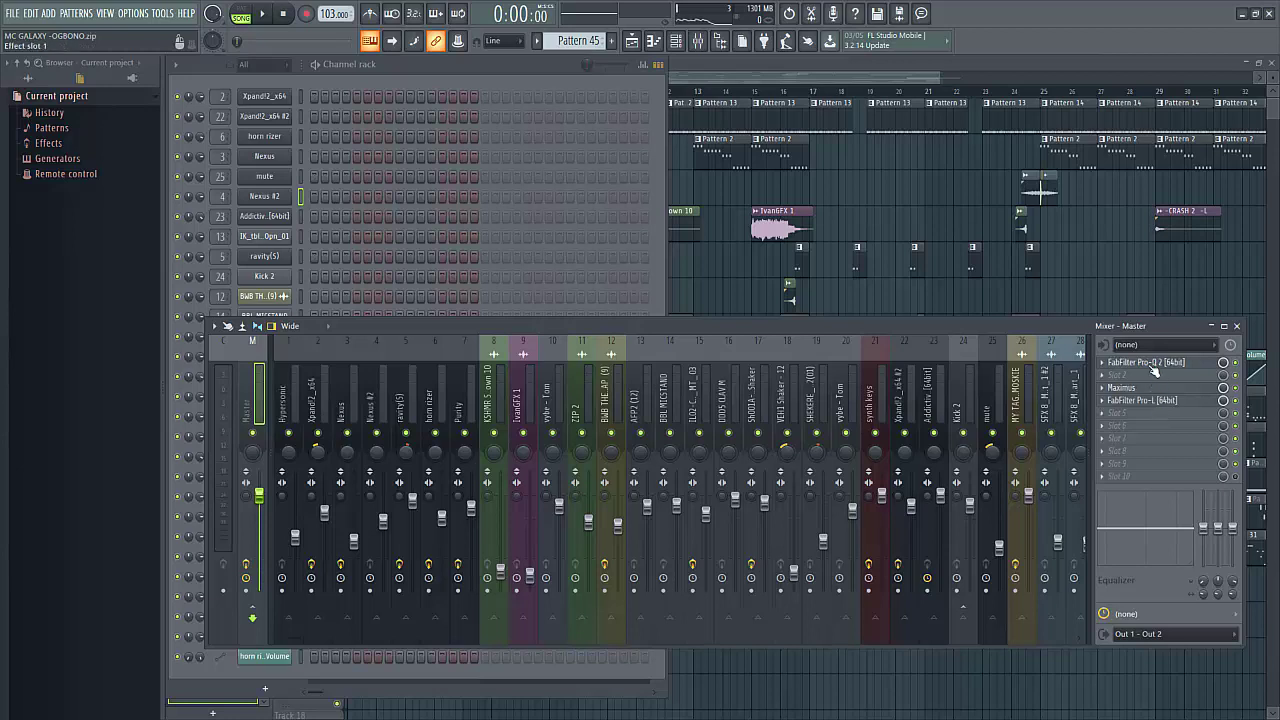
left_click(1166, 401)
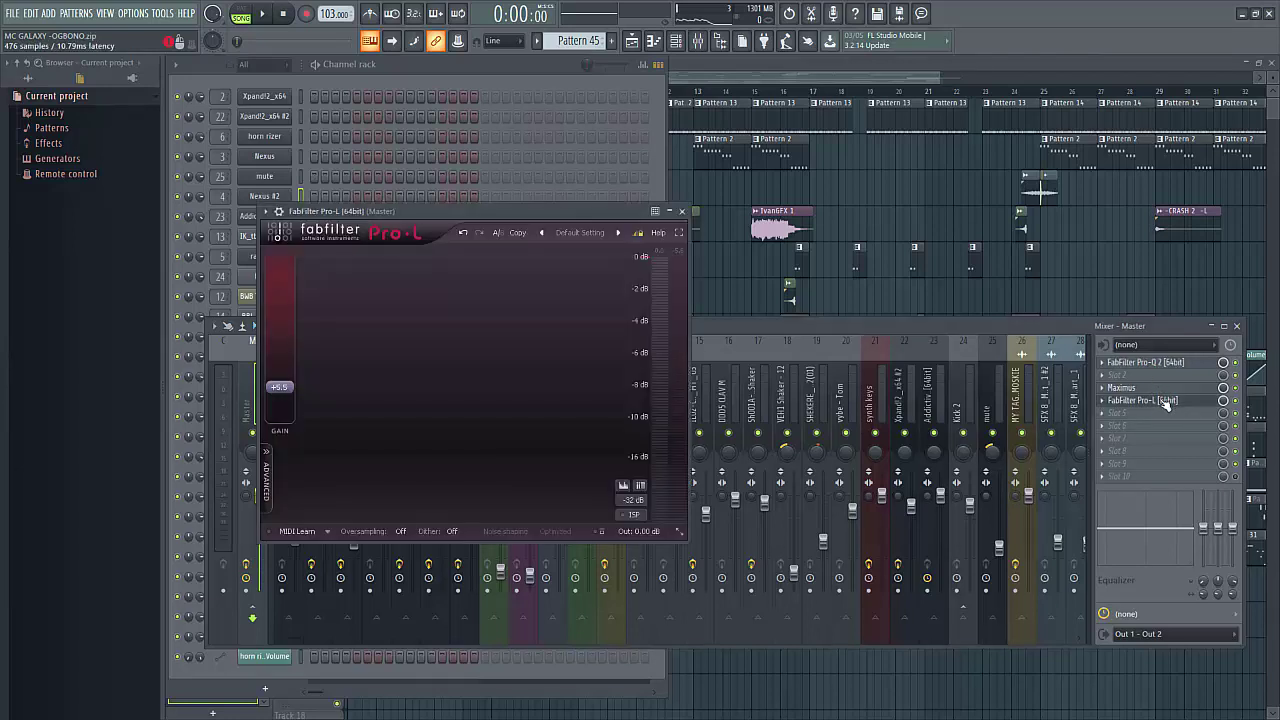
left_click(1166, 401)
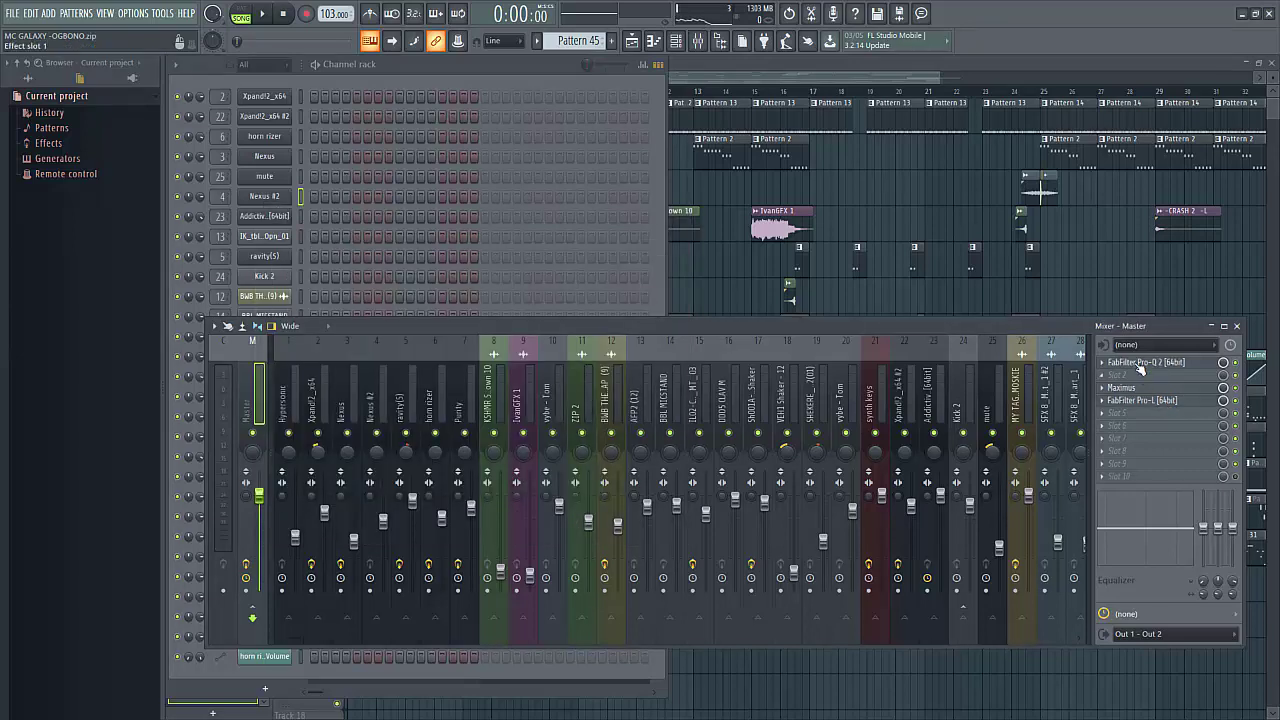
left_click(1140, 366)
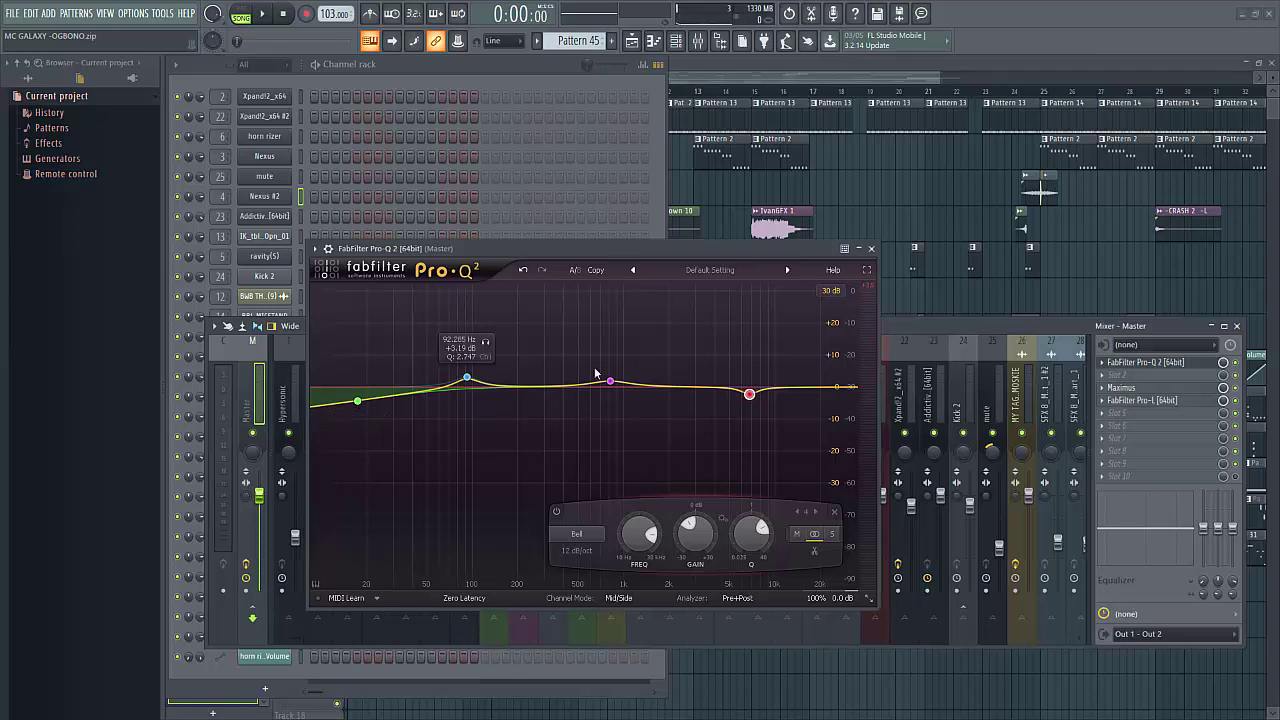
left_click(871, 248)
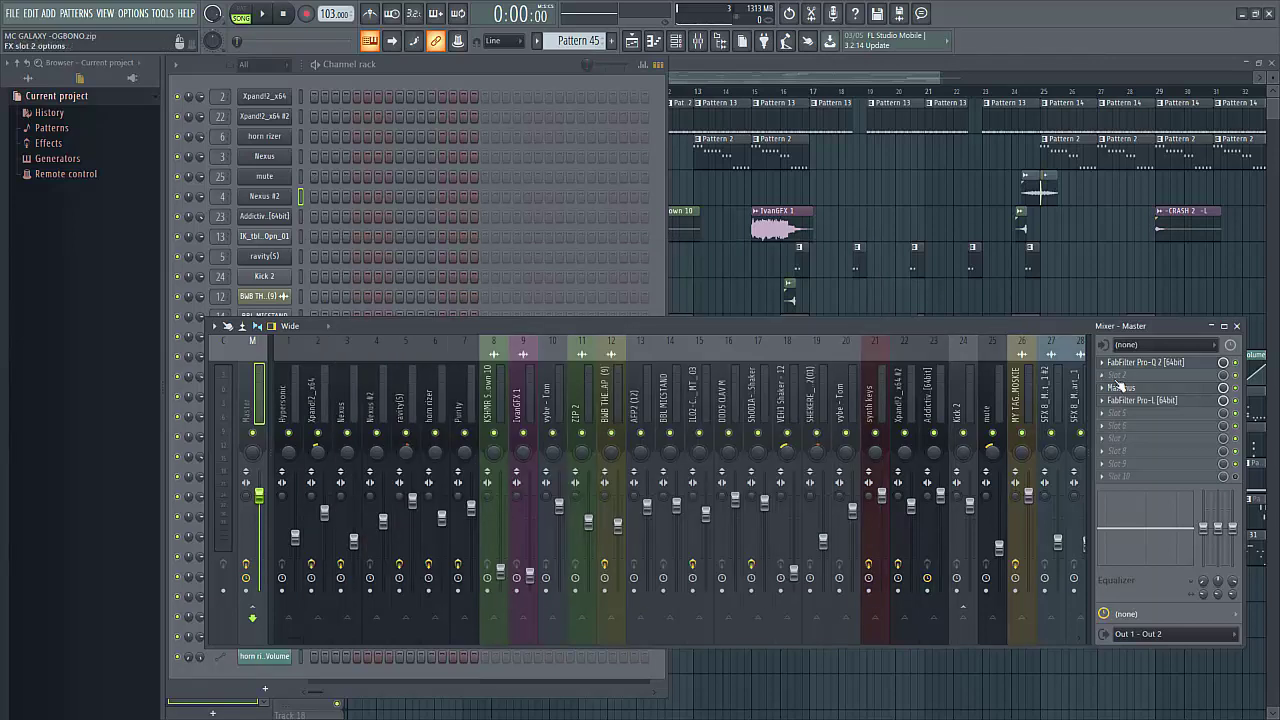
Step: Open Maximus on the Master track, show its preset list without choosing one, and display the LOW band's settings
left_click(1124, 388)
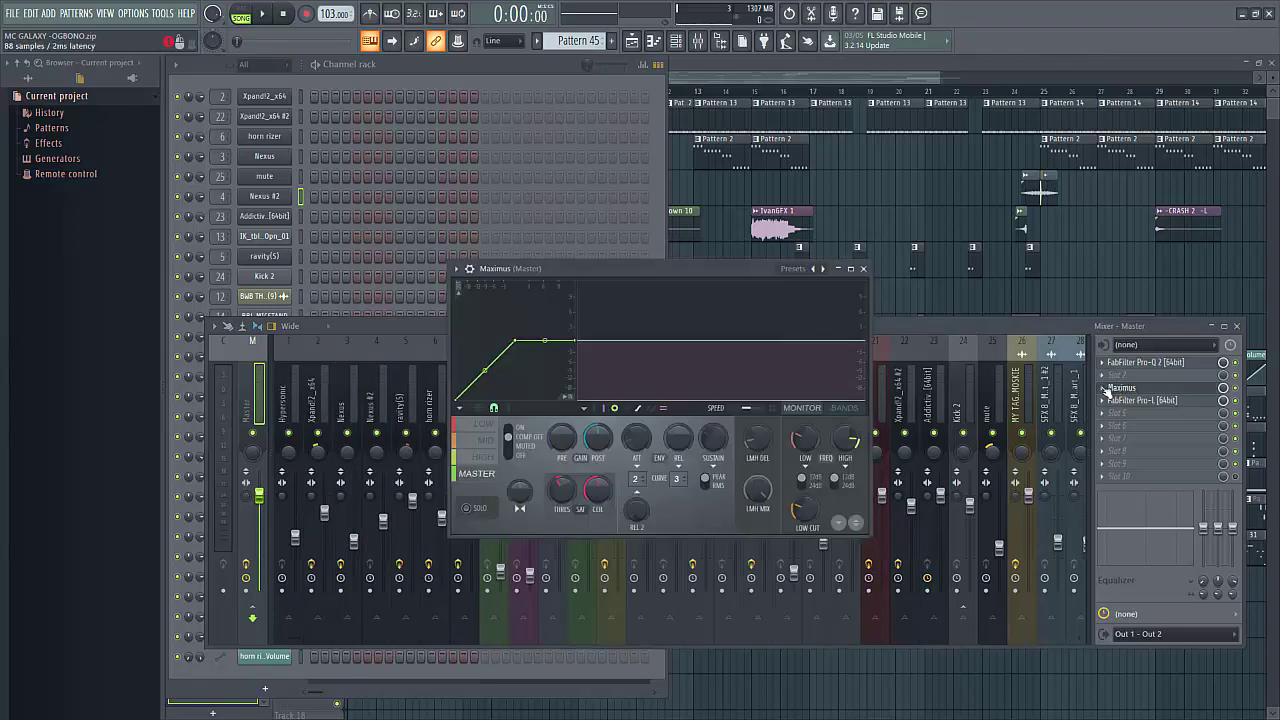
right_click(828, 274)
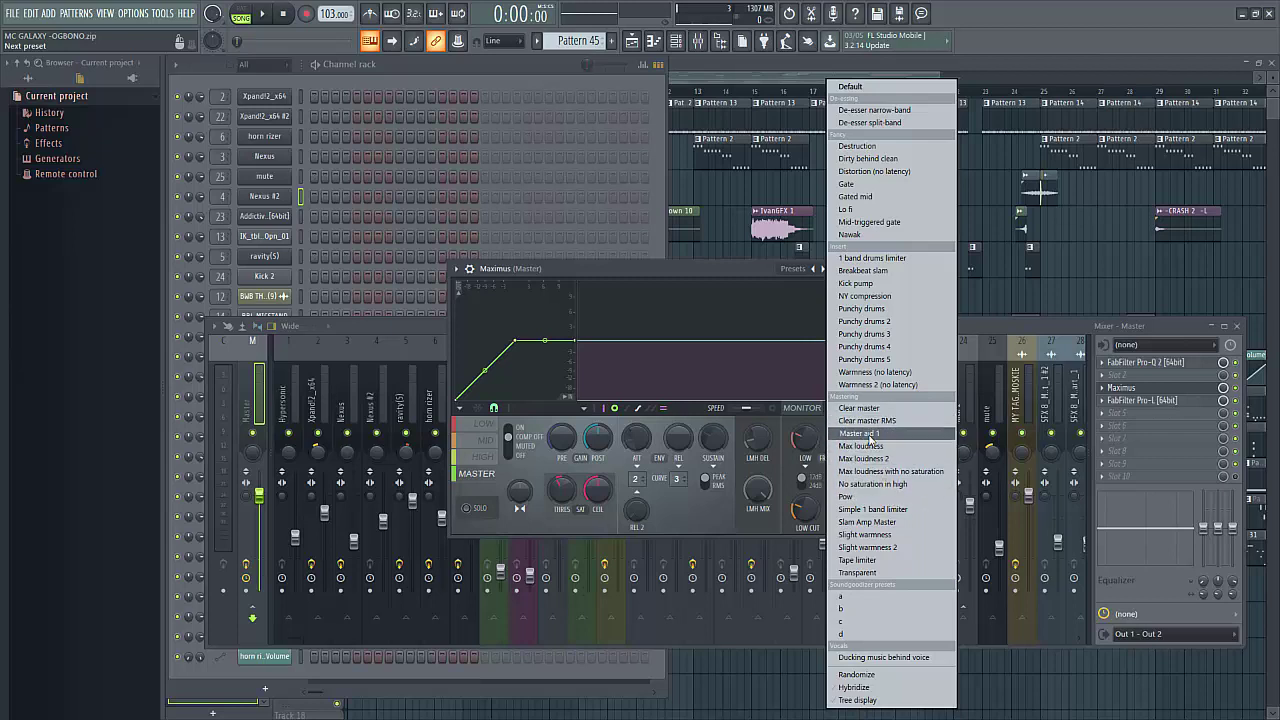
left_click(612, 268)
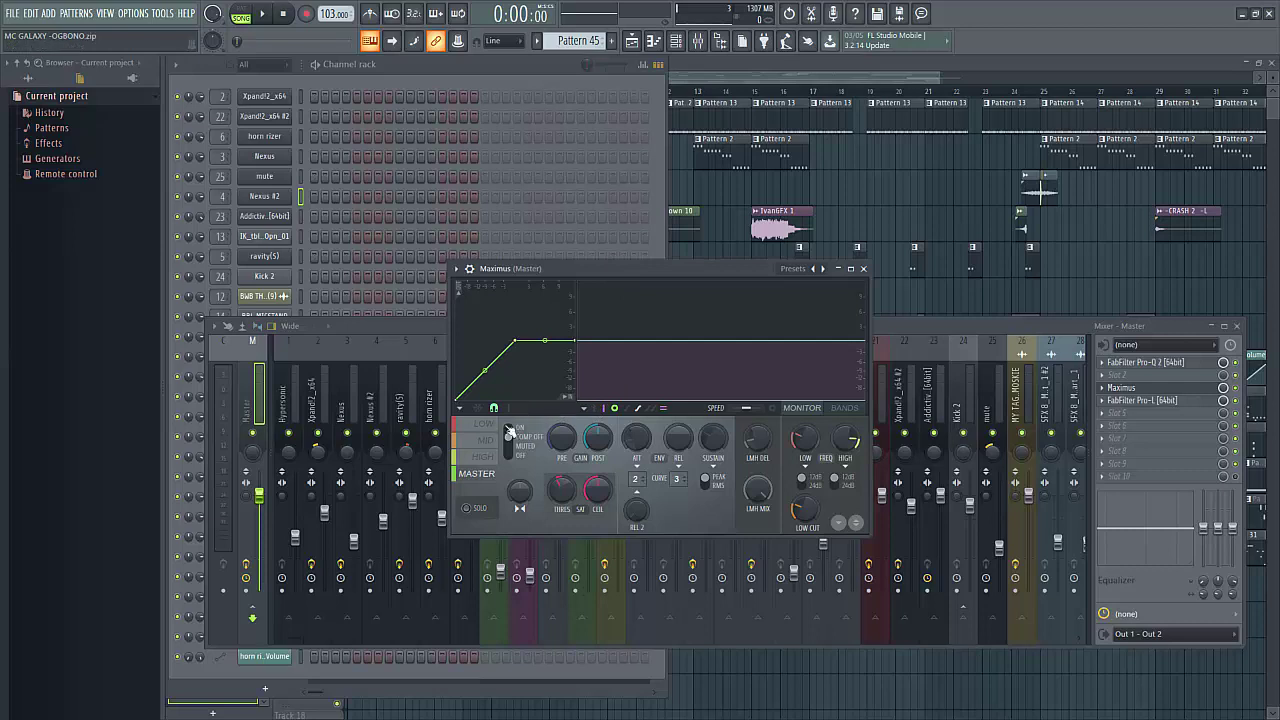
left_click(482, 425)
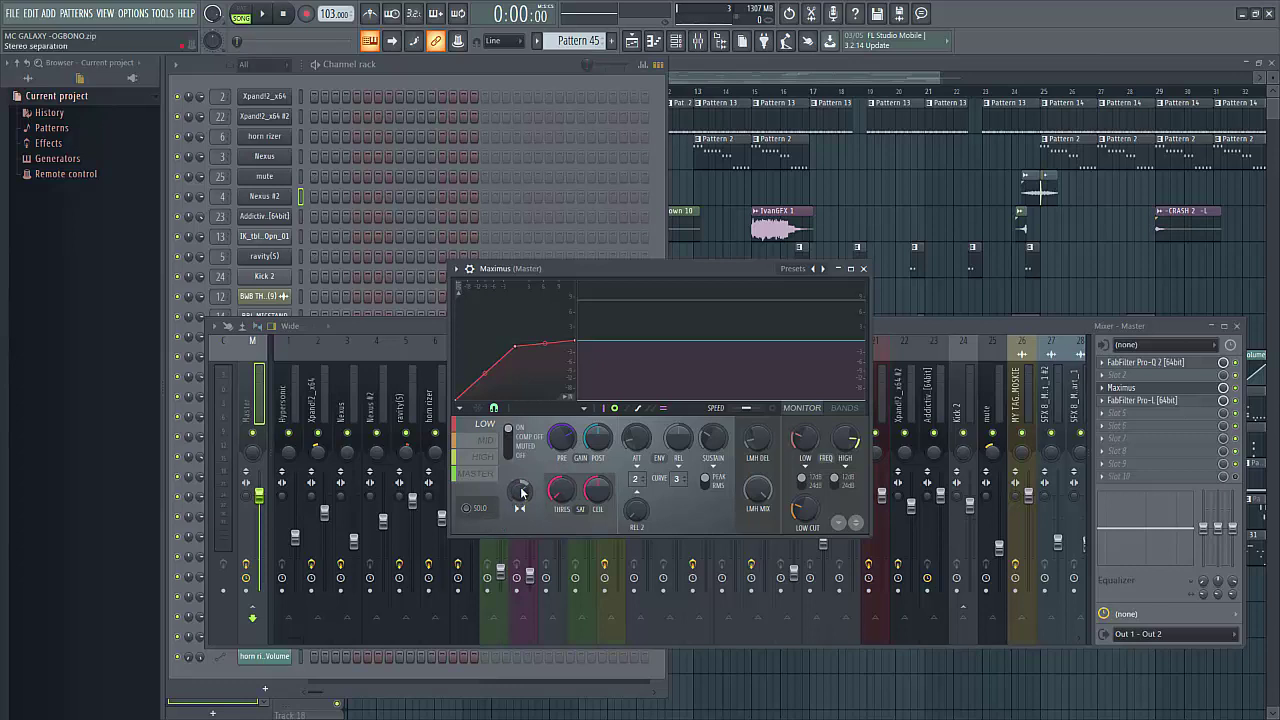
Step: Inspect the MID, HIGH and LOW band settings of Maximus on the Master track, and close the plugin
left_click(488, 441)
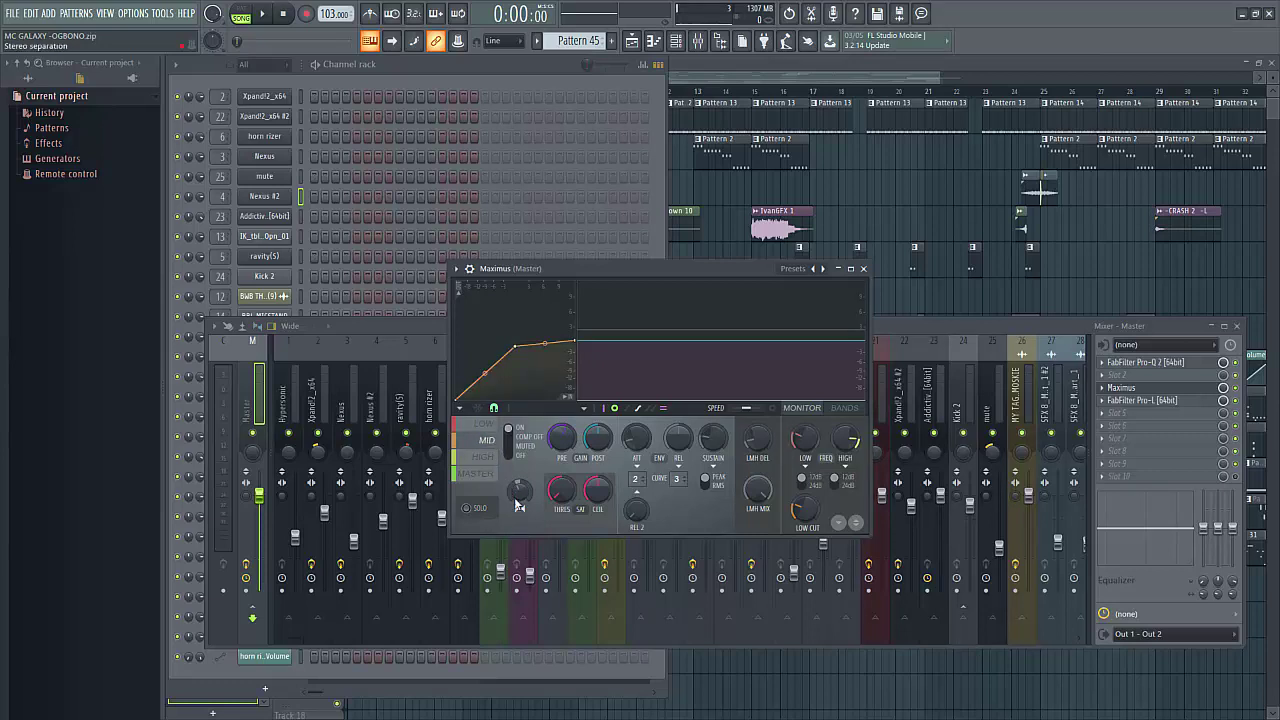
left_click(485, 456)
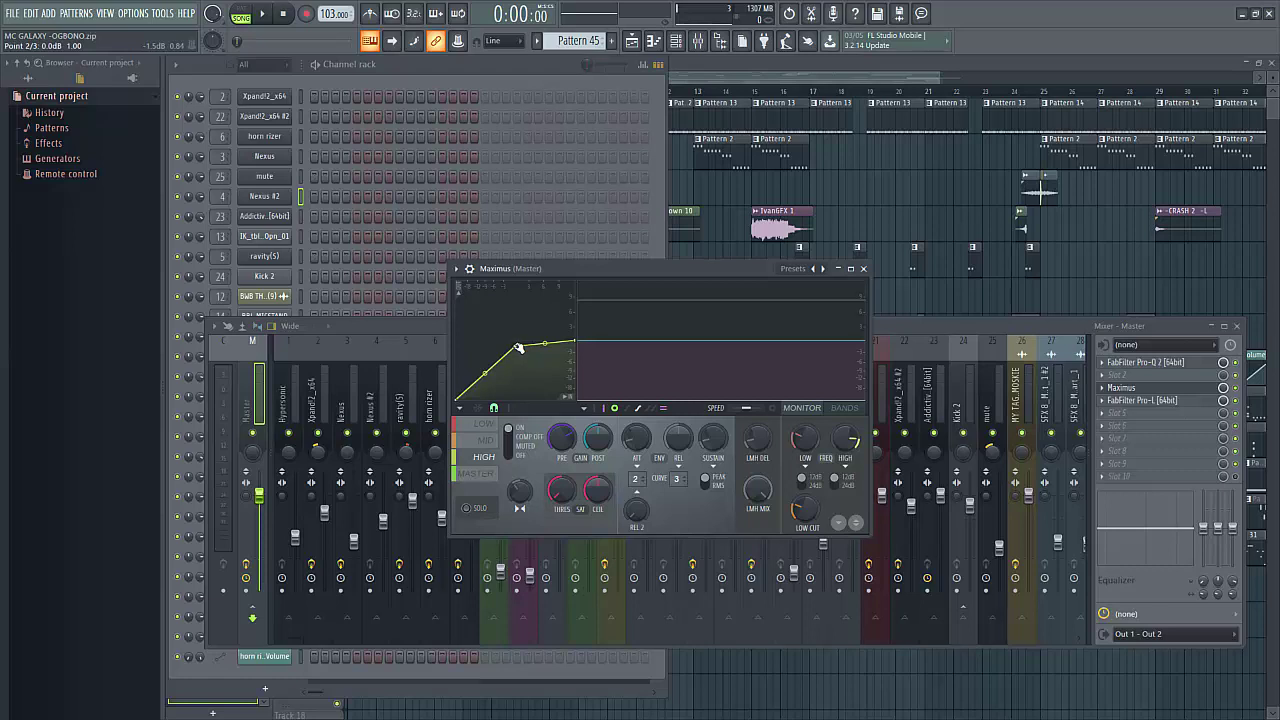
left_click(487, 441)
left_click(487, 426)
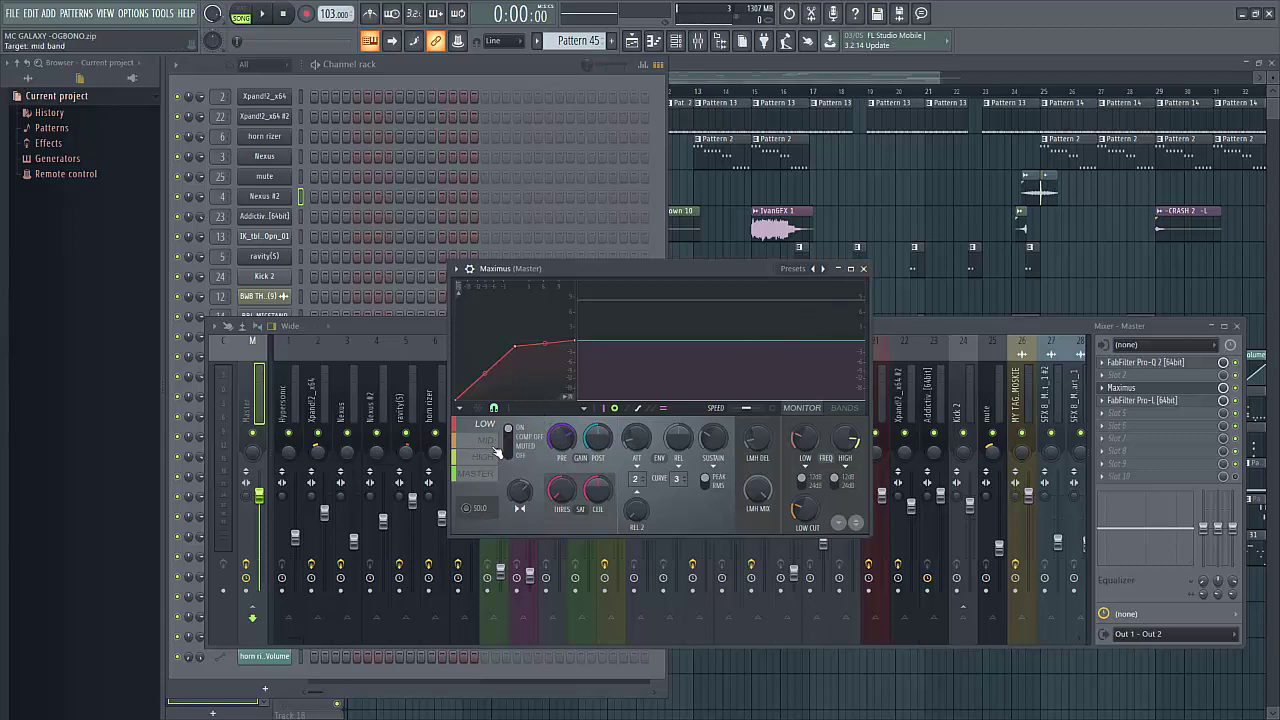
left_click(863, 268)
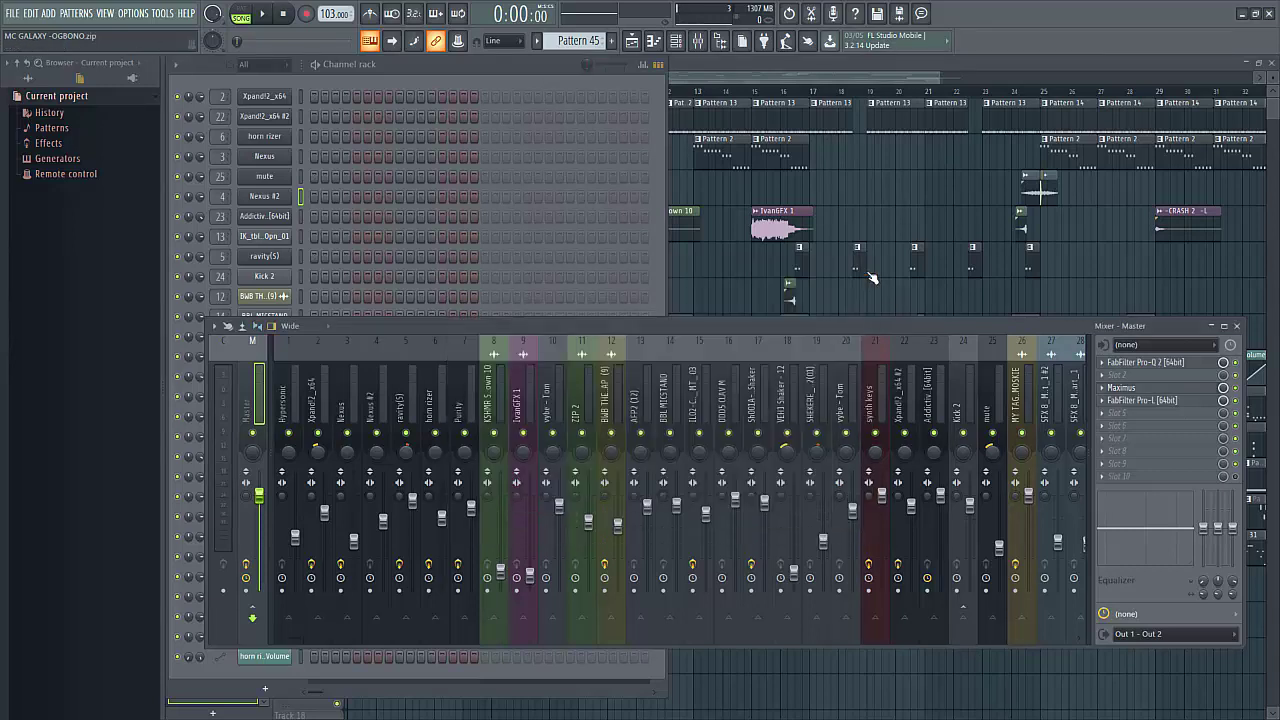
Step: Briefly revisit the Master track's FabFilter Pro-L, and review the other mixer tracks, selecting Hypersonic and Xpand!2_x64
left_click(1142, 402)
left_click(1142, 402)
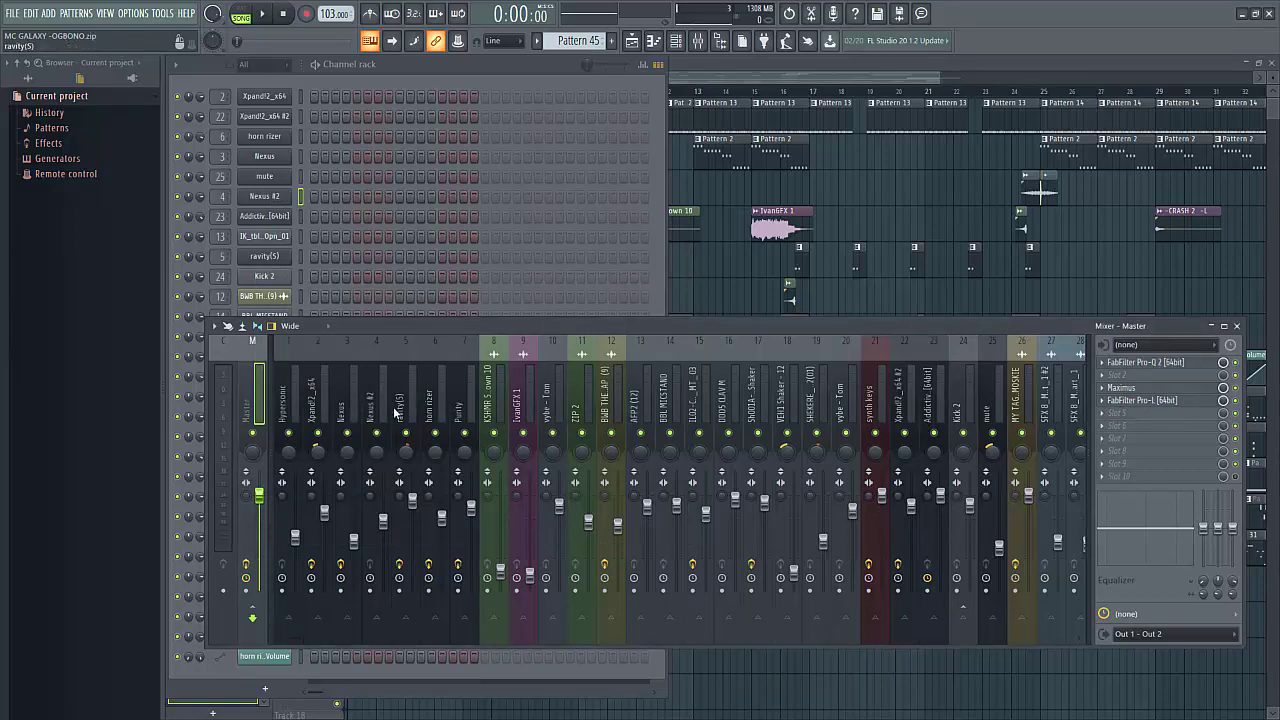
left_click(295, 400)
left_click(323, 405)
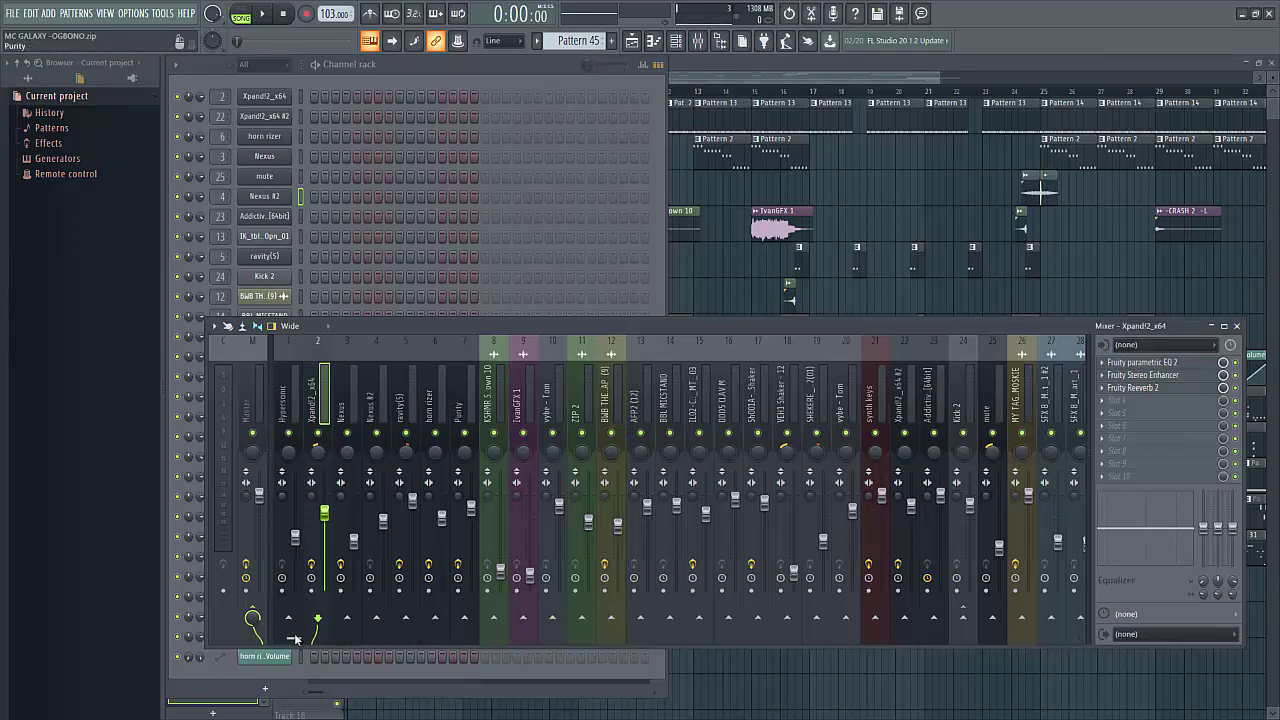
scroll(452, 635, "down", 5)
scroll(432, 631, "up", 4)
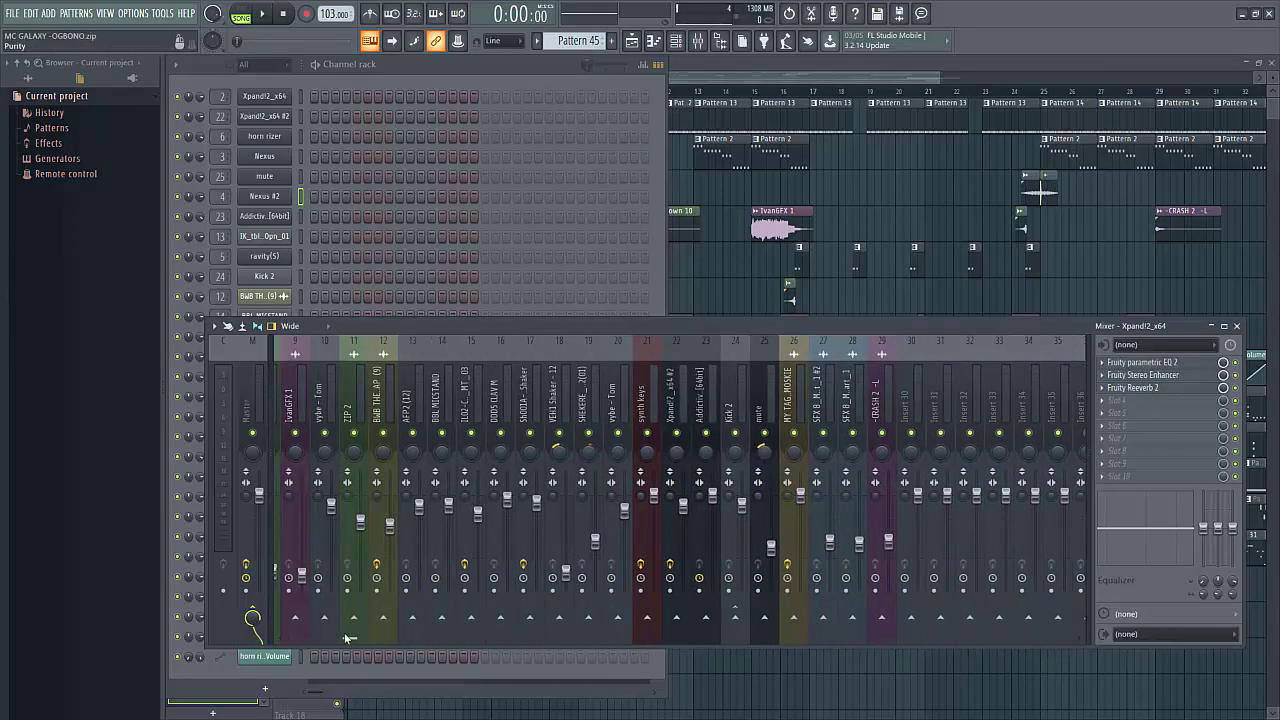
Step: Bring the playlist arrangement to the front and start playing the full song from the beginning
left_click(636, 40)
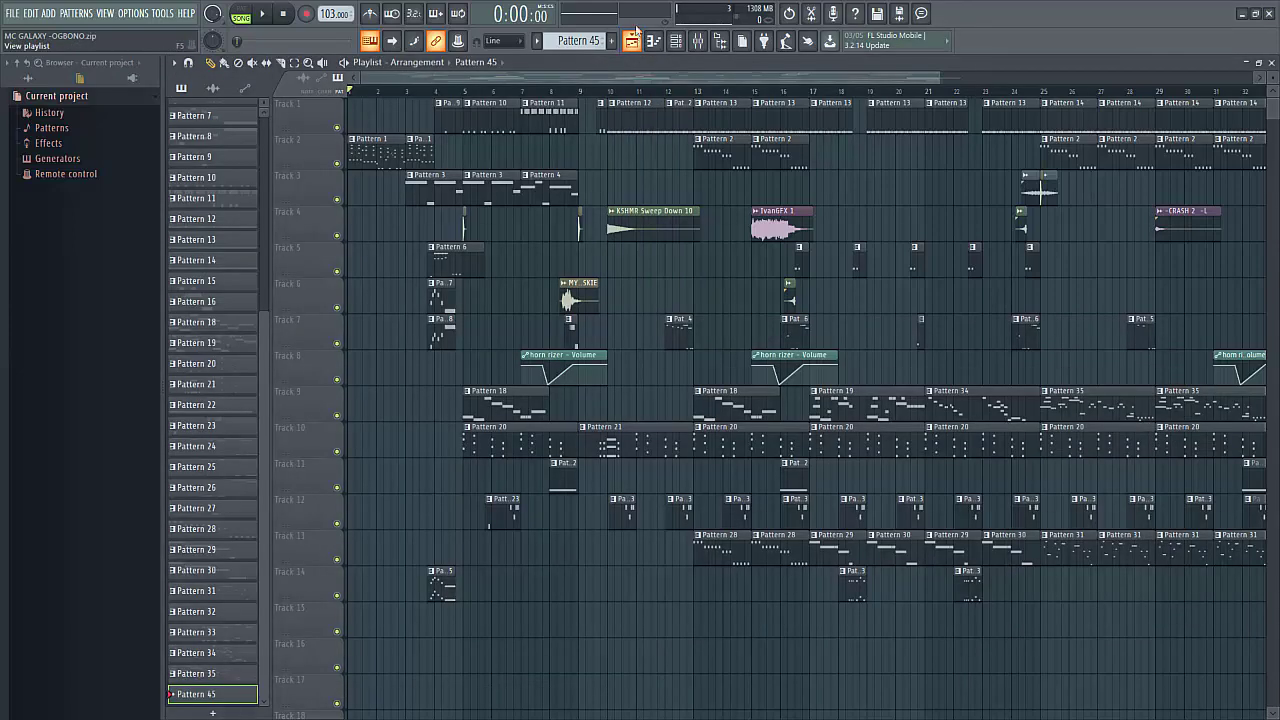
left_click(262, 15)
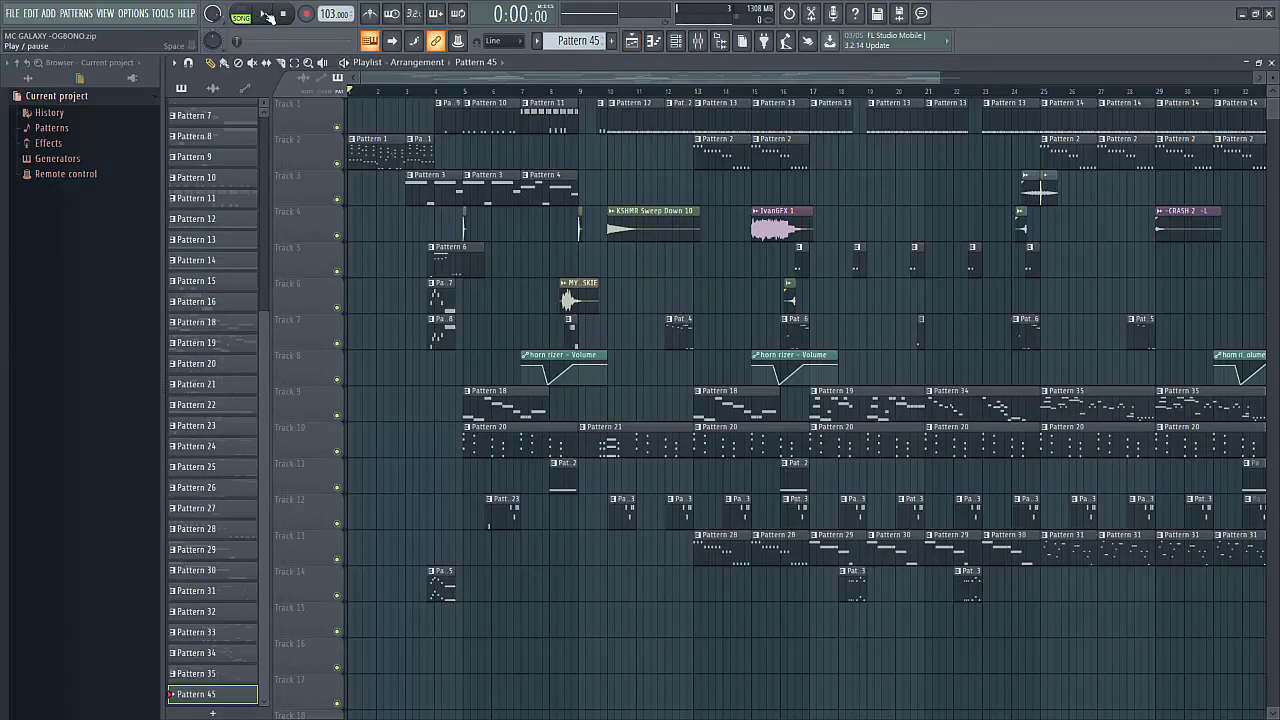